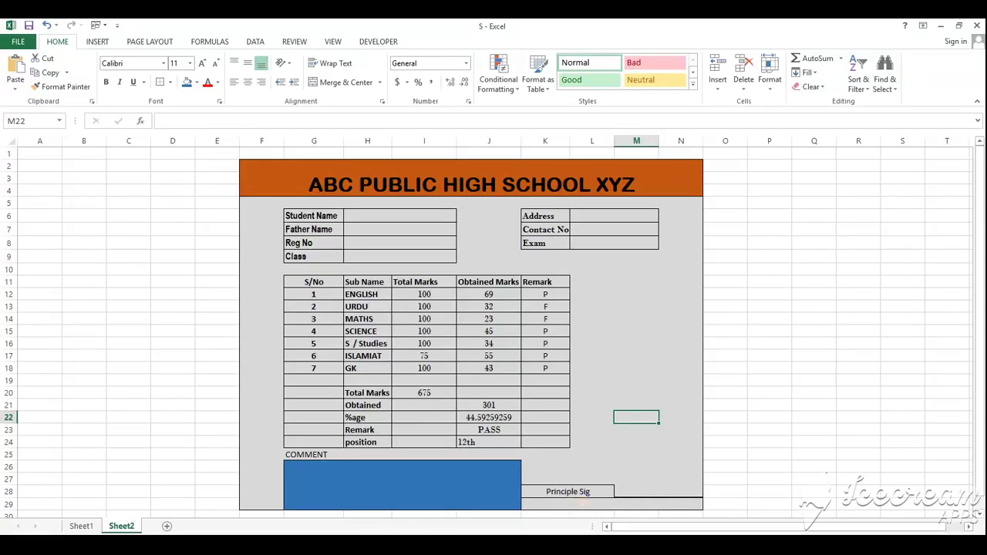
pyautogui.click(494, 305)
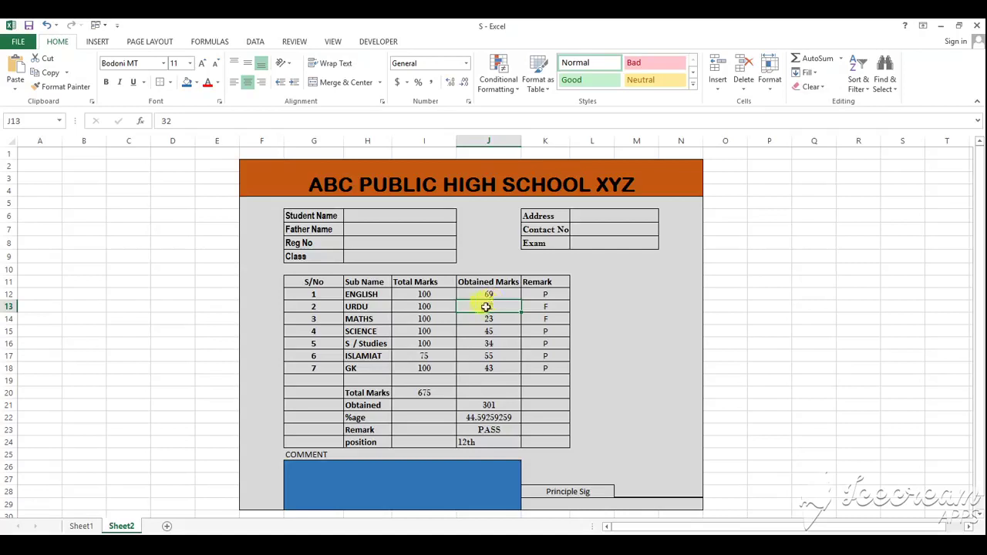
pyautogui.click(279, 307)
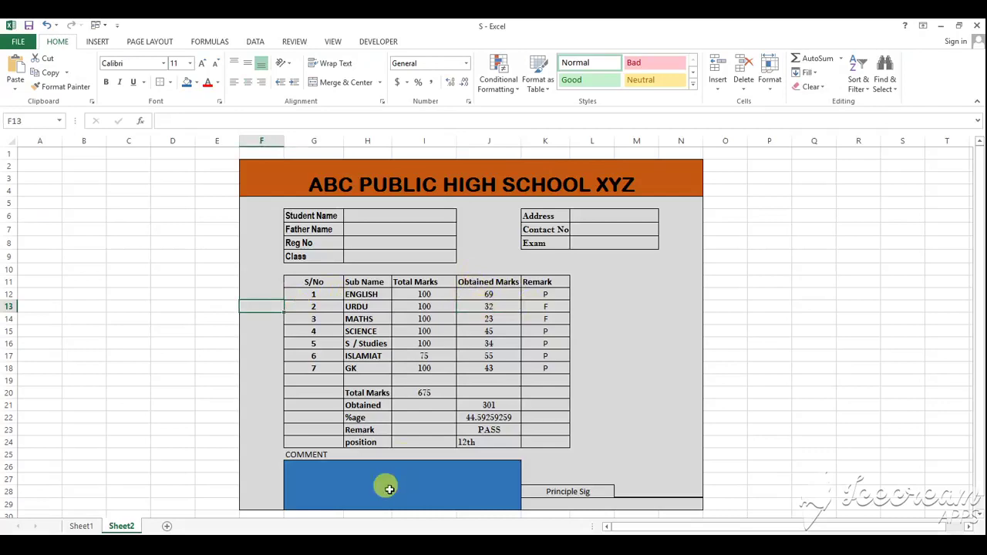
pyautogui.moveTo(353, 529)
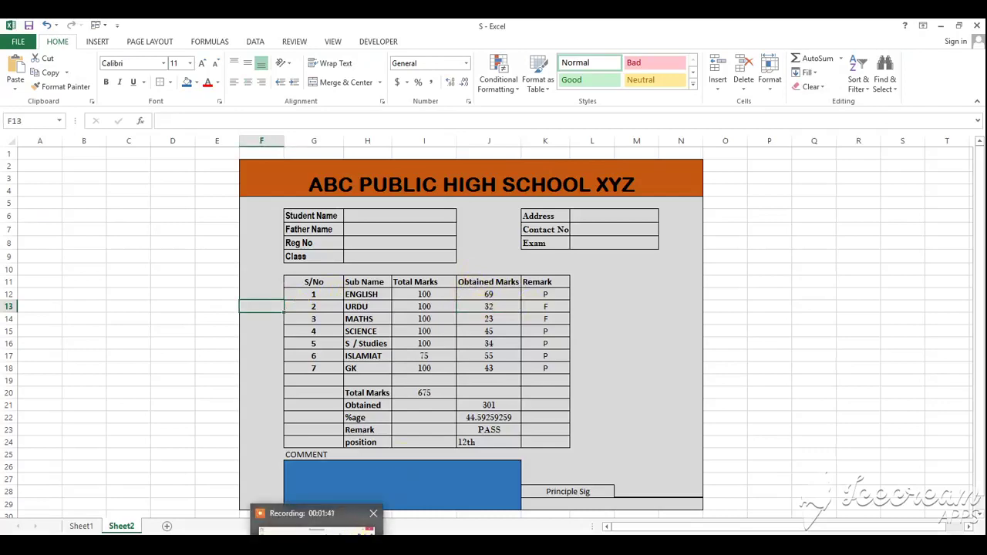
# Enlarge the screen with Magnifier and set the obtained marks for URDU to 34
pyautogui.press('super+plus')
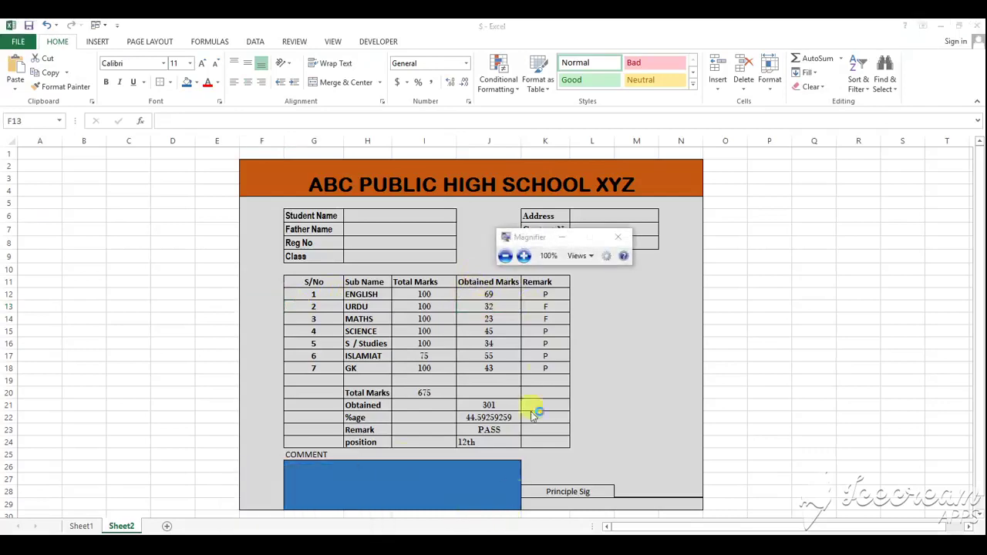
pyautogui.click(523, 256)
pyautogui.moveTo(540, 241); pyautogui.dragTo(700, 403)
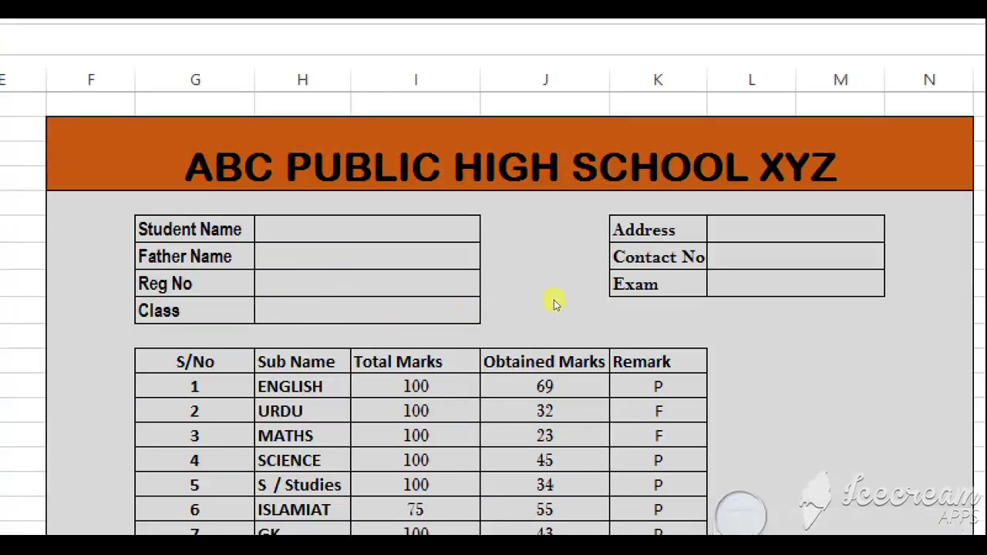
pyautogui.press('Right')
pyautogui.press('Right')
pyautogui.press('Right')
pyautogui.press('Right')
pyautogui.press('Right')
pyautogui.press('Right')
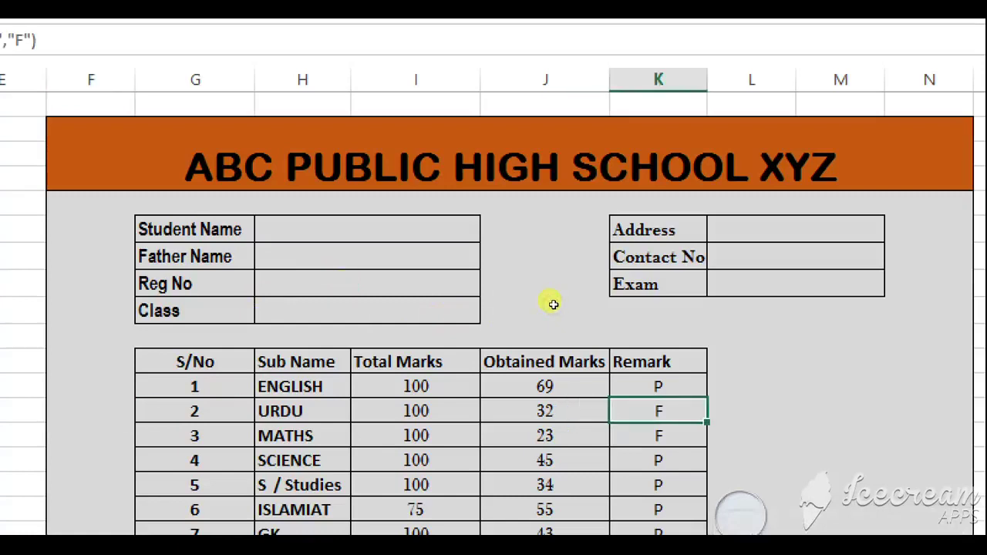
pyautogui.press('Left')
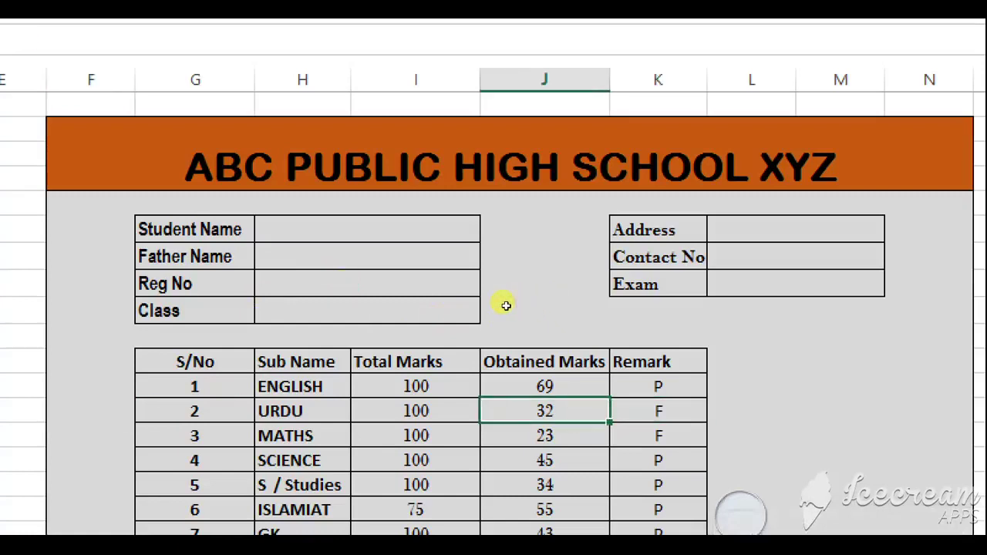
pyautogui.write('34')
pyautogui.press('Down')
pyautogui.press('Down')
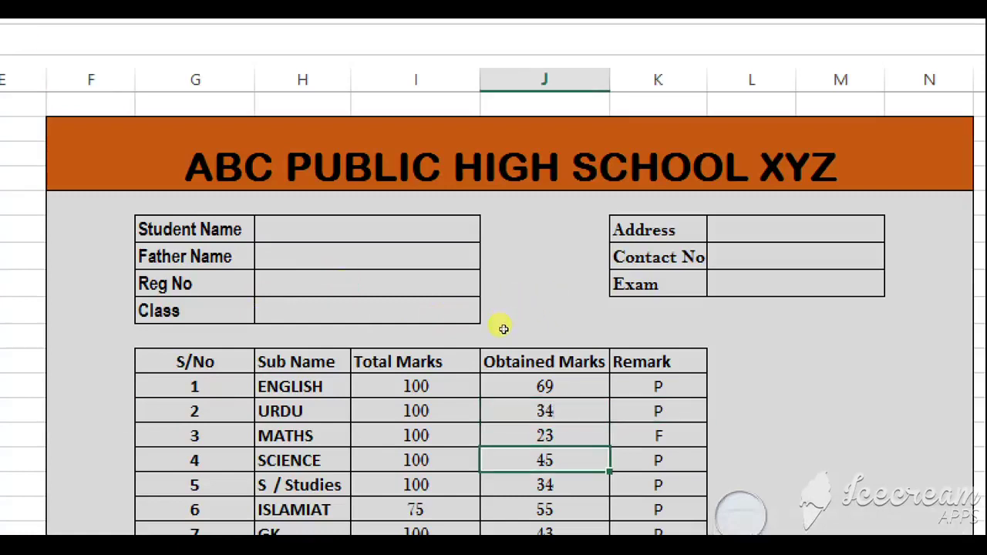
# Check the URDU remark, and set the obtained marks for MATHS to 45
pyautogui.press('Right')
pyautogui.press('Up')
pyautogui.press('Up')
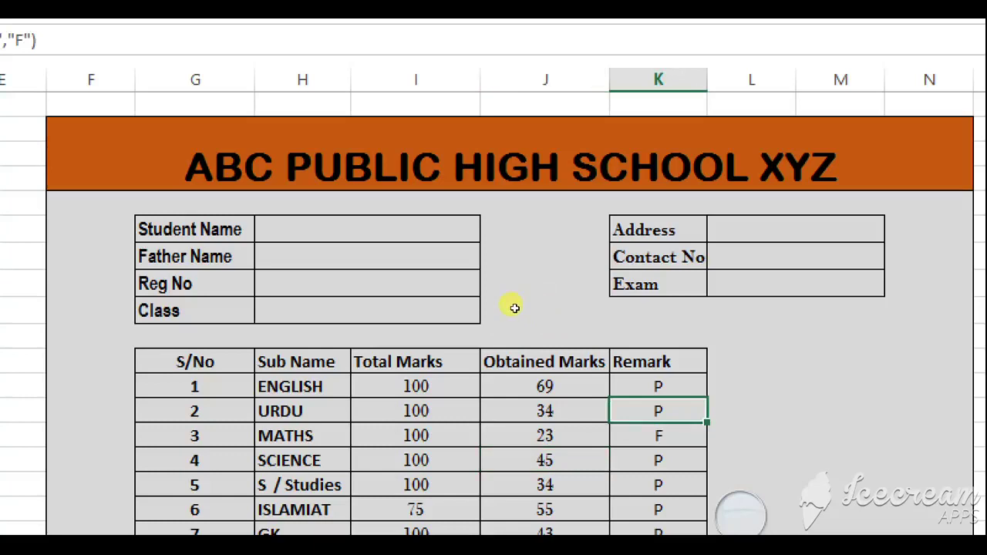
pyautogui.press('Left')
pyautogui.press('Down')
pyautogui.write('45')
pyautogui.press('Right')
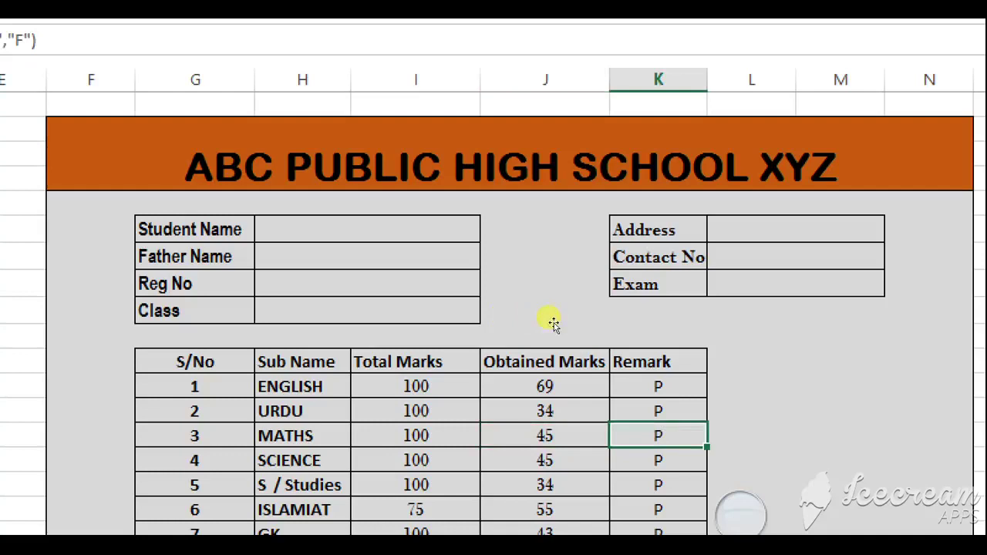
# Return the screen to normal magnification, move Magnifier clear of the marks table, and examine the obtained total and percentage formulas
pyautogui.press('super+minus')
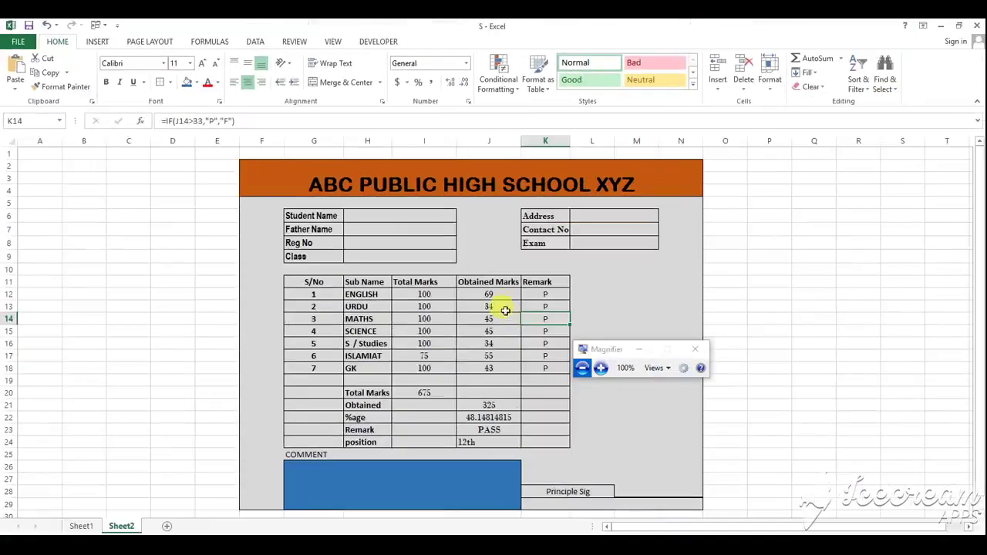
pyautogui.click(506, 321)
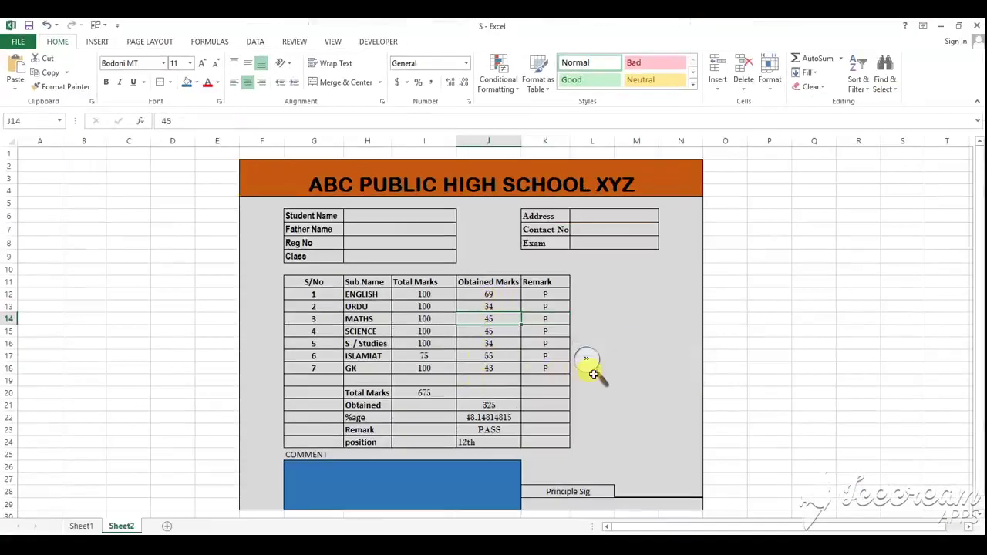
pyautogui.click(586, 364)
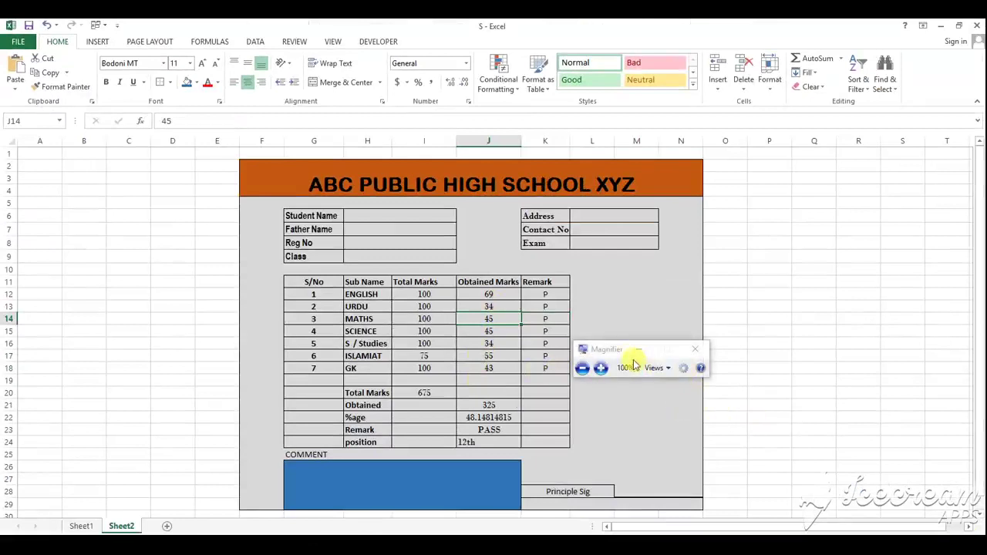
pyautogui.moveTo(599, 350); pyautogui.dragTo(792, 431)
pyautogui.click(507, 405)
pyautogui.click(502, 417)
pyautogui.click(501, 407)
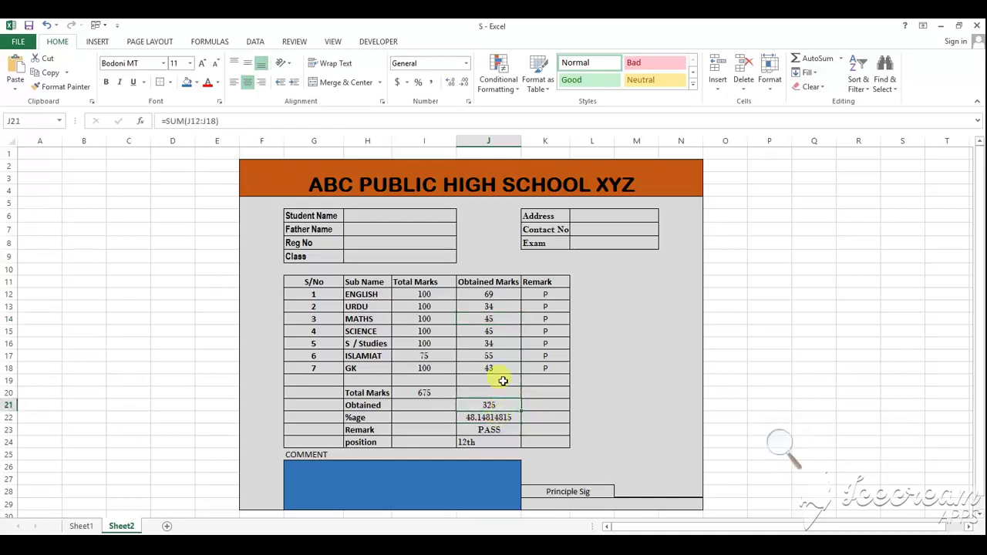
# Set the obtained marks for S / Studies to 7 and for ISLAMIAT to 21
pyautogui.click(496, 342)
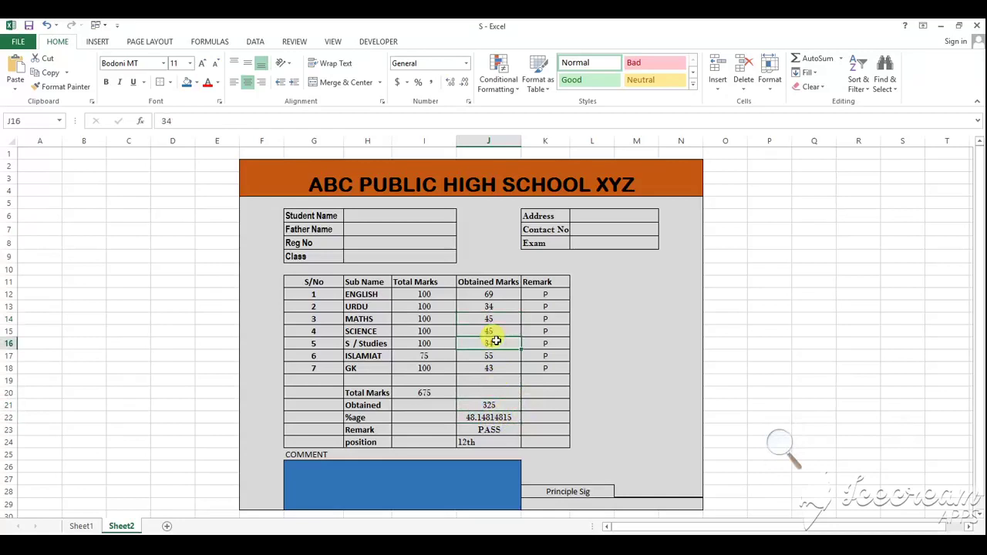
pyautogui.write('7')
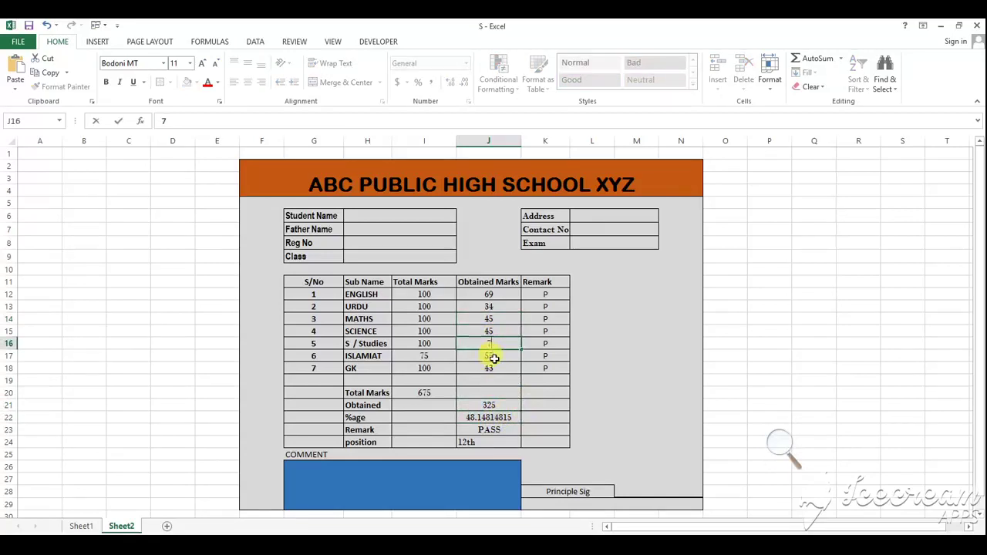
pyautogui.press('Return')
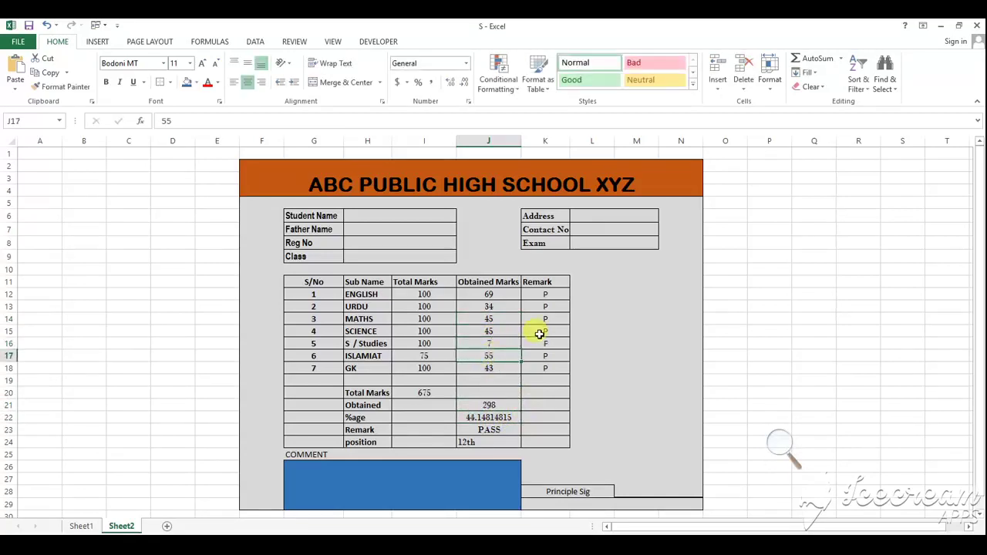
pyautogui.write('21')
# Set the obtained marks for MATHS to 34 and for GK to 13
pyautogui.click(498, 319)
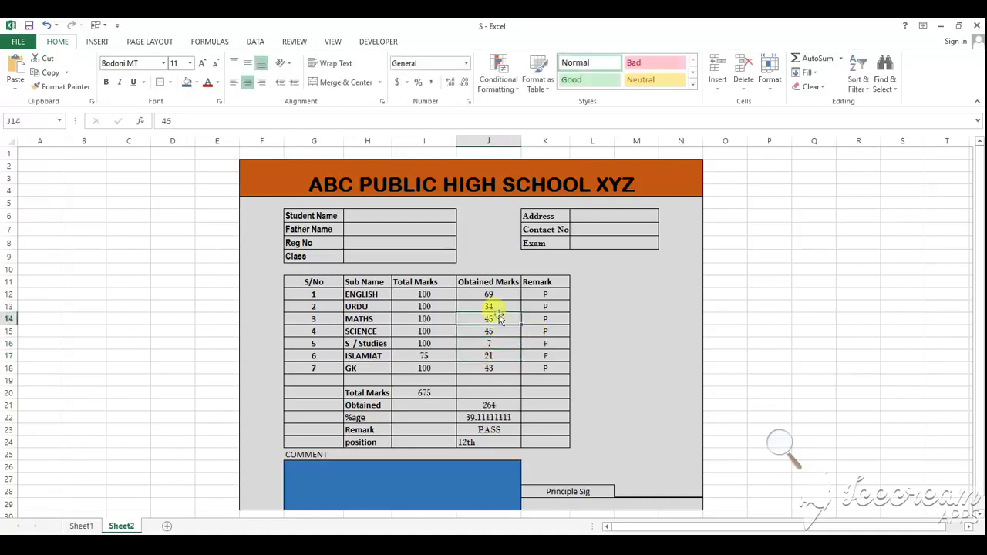
pyautogui.write('34')
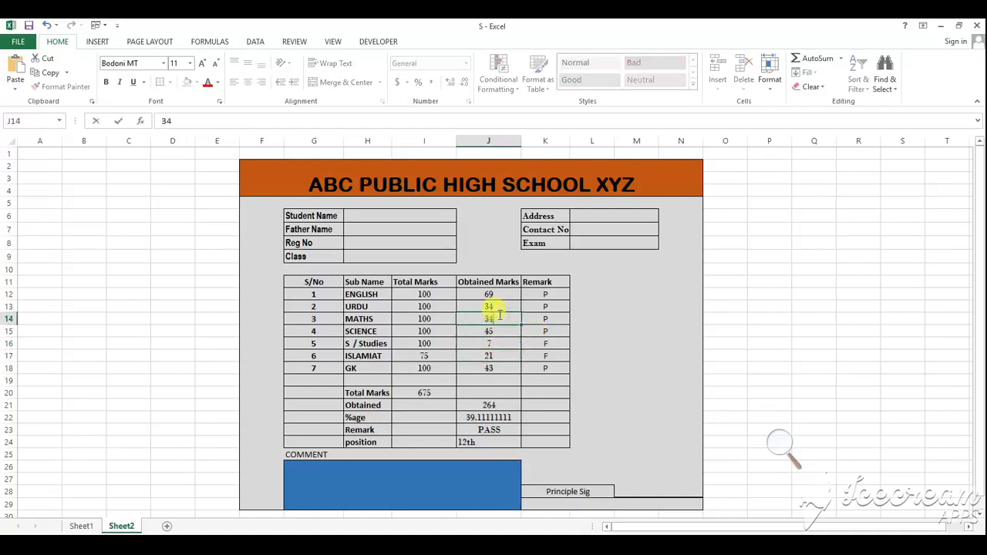
pyautogui.click(485, 368)
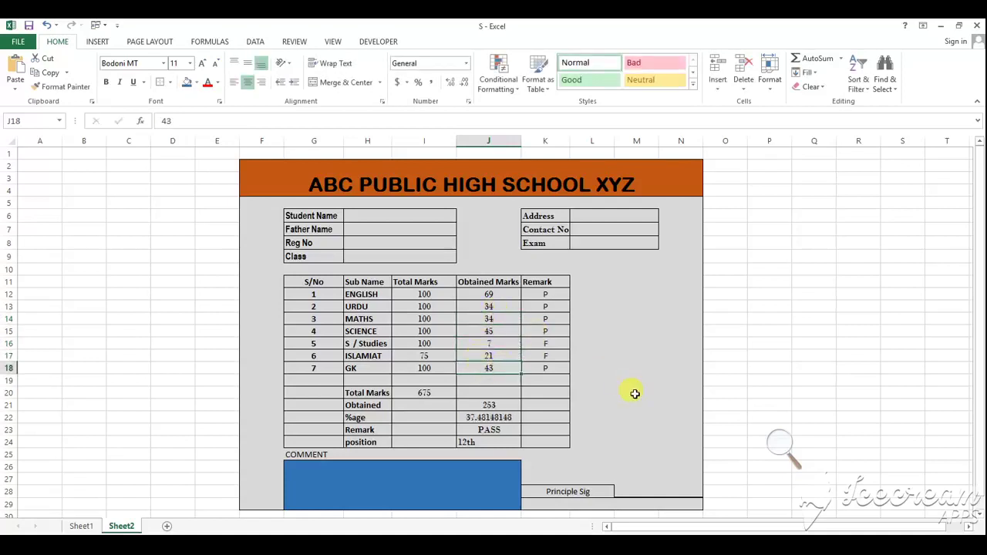
pyautogui.write('13')
pyautogui.click(559, 408)
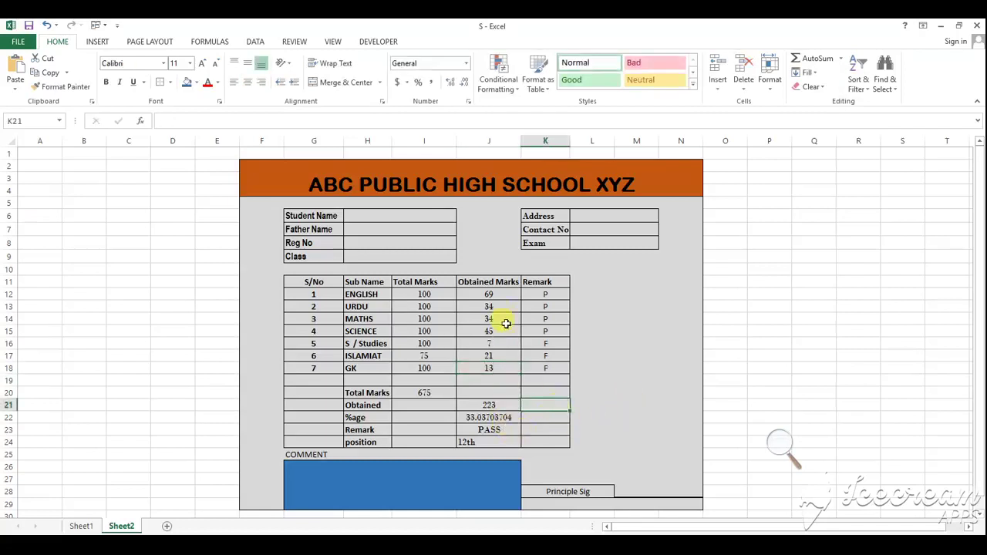
# Set the obtained marks for ENGLISH to 32
pyautogui.click(505, 296)
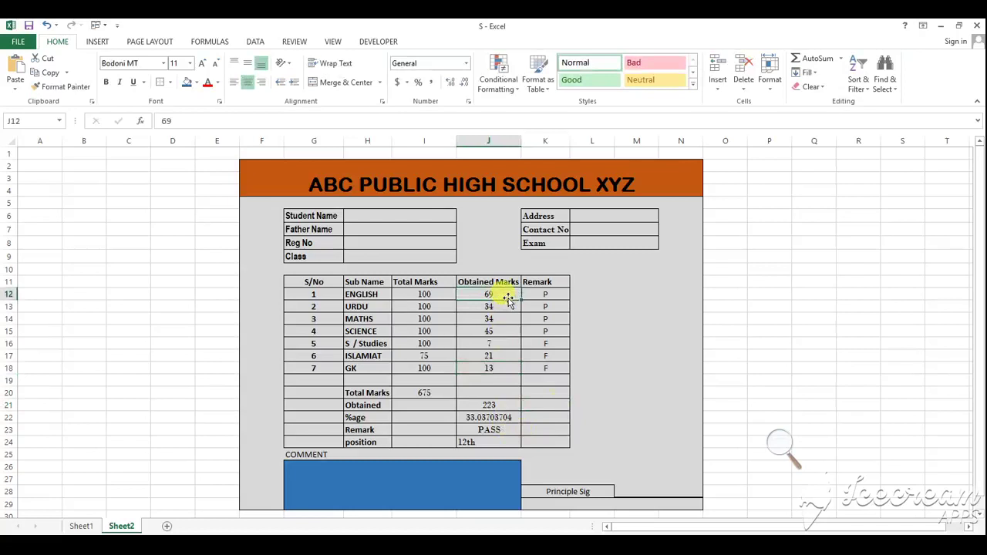
pyautogui.write('32')
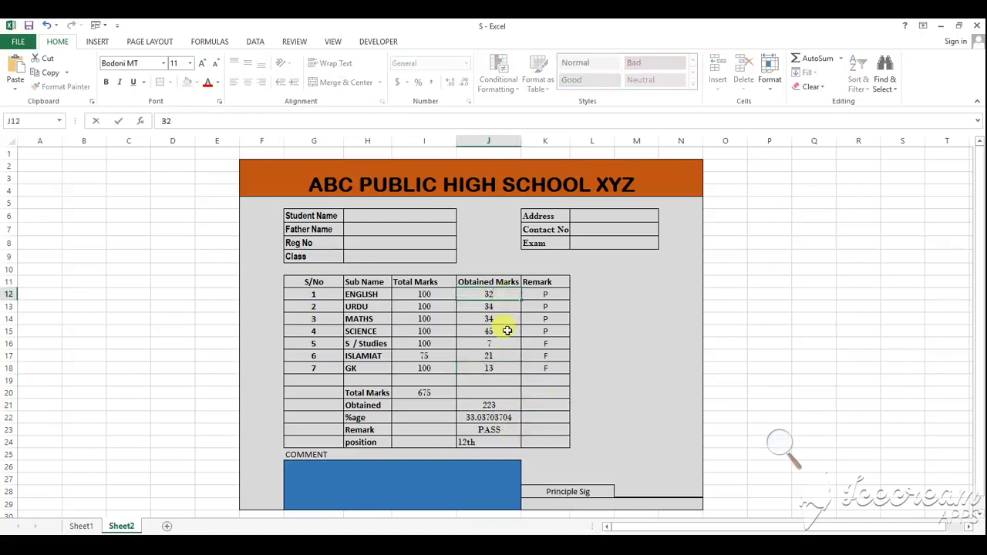
pyautogui.click(507, 329)
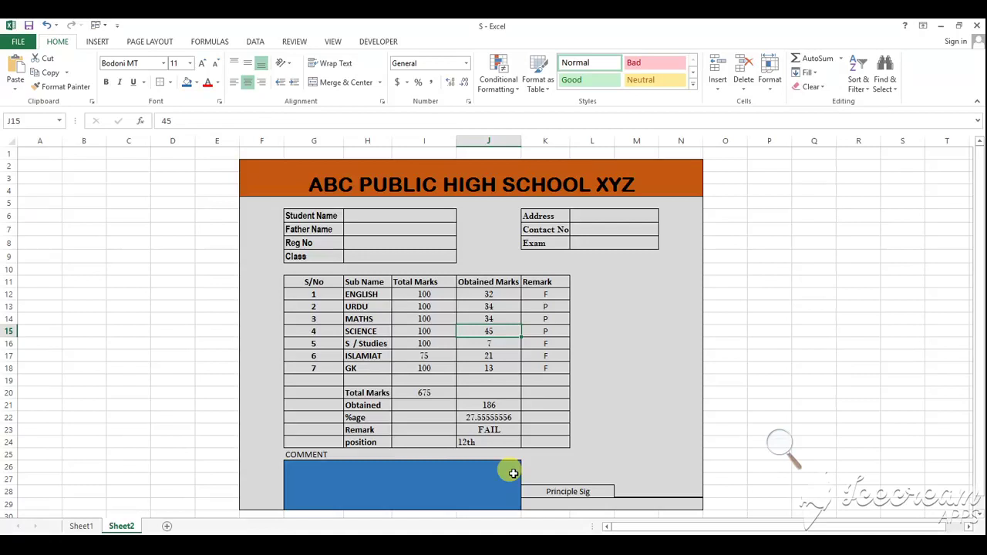
# Clear the student's position value in cell J24 of the result card
pyautogui.click(495, 445)
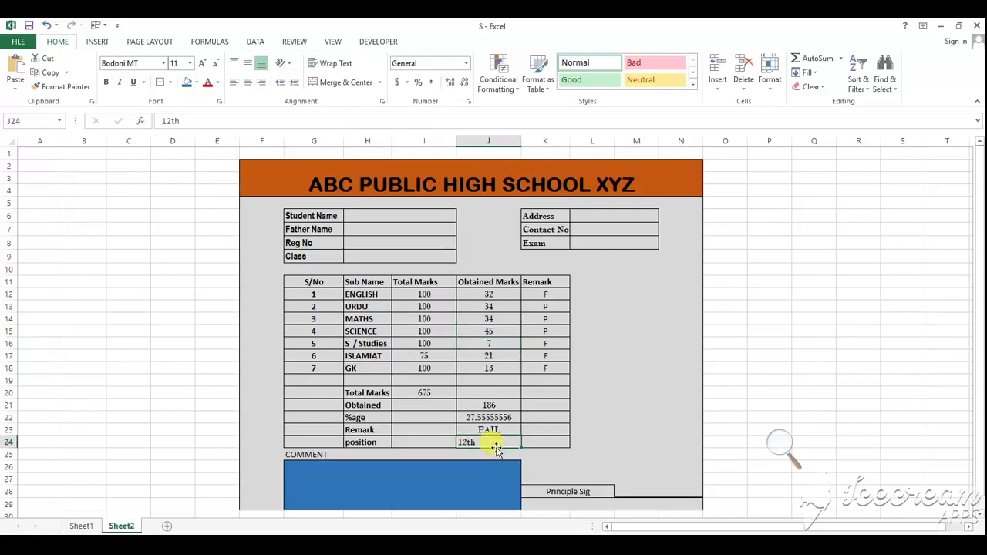
pyautogui.press('BackSpace')
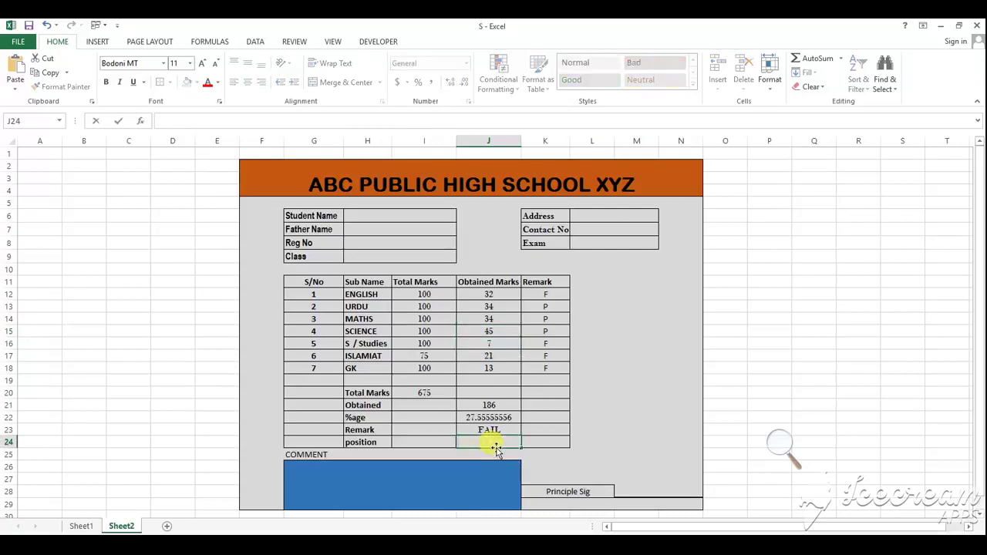
pyautogui.click(502, 476)
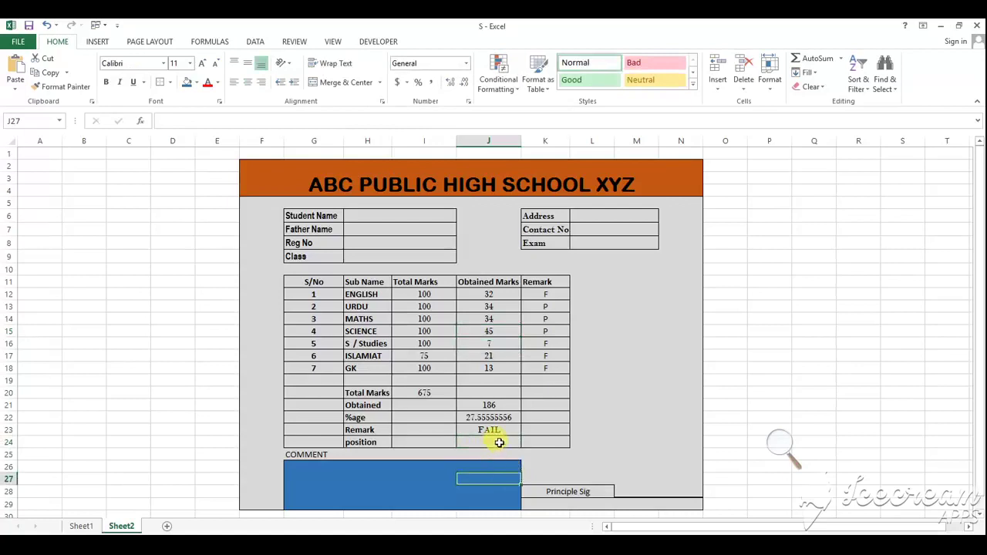
pyautogui.doubleClick(499, 442)
pyautogui.click(491, 476)
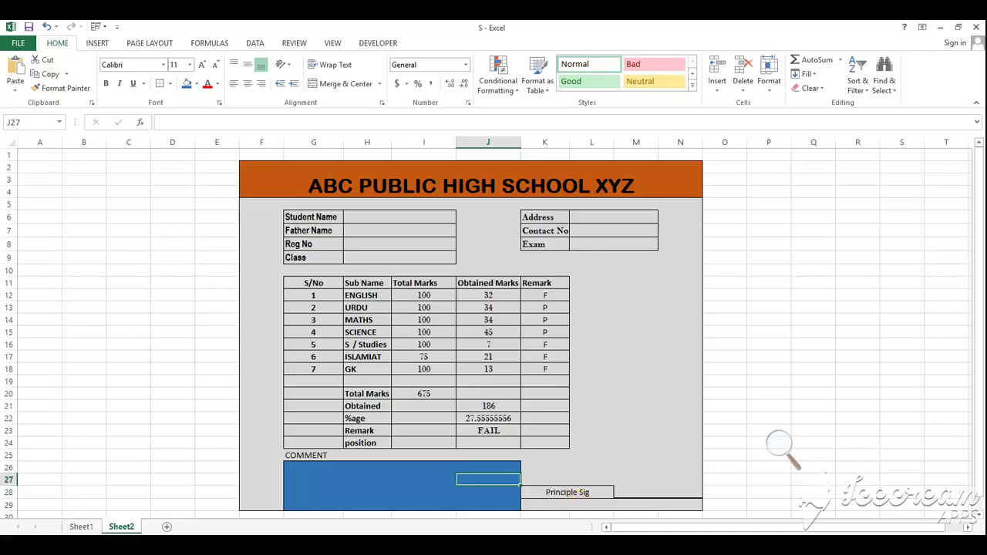
# On Sheet1, enter 34, 34, 54 and 32 in cells D7 to D10 under the ADDITION heading
pyautogui.click(81, 527)
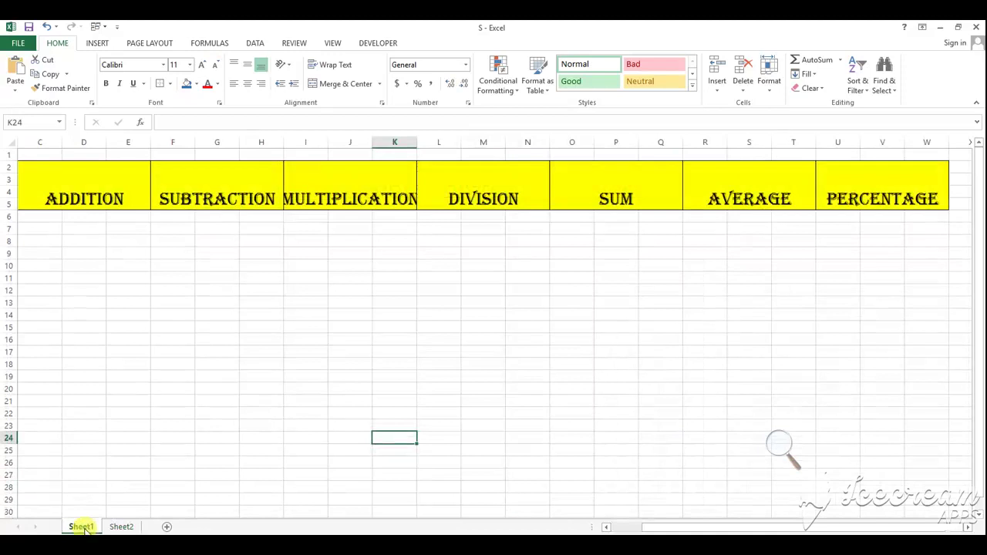
pyautogui.click(83, 202)
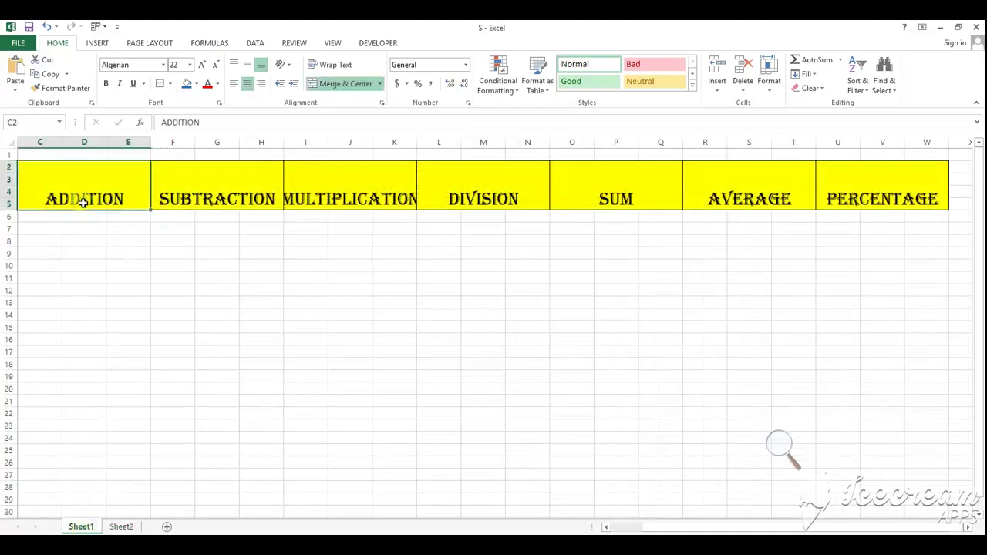
pyautogui.click(77, 251)
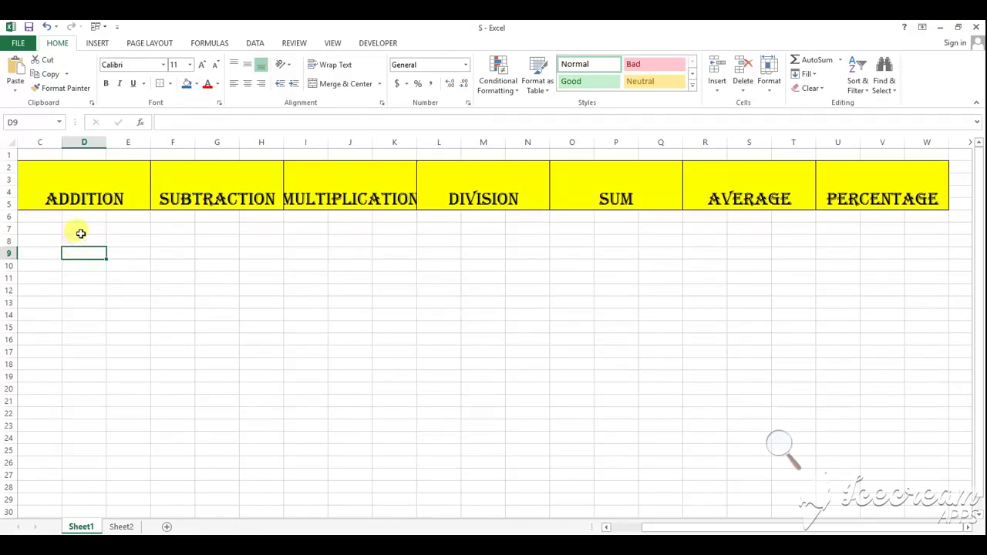
pyautogui.click(80, 232)
pyautogui.write('34')
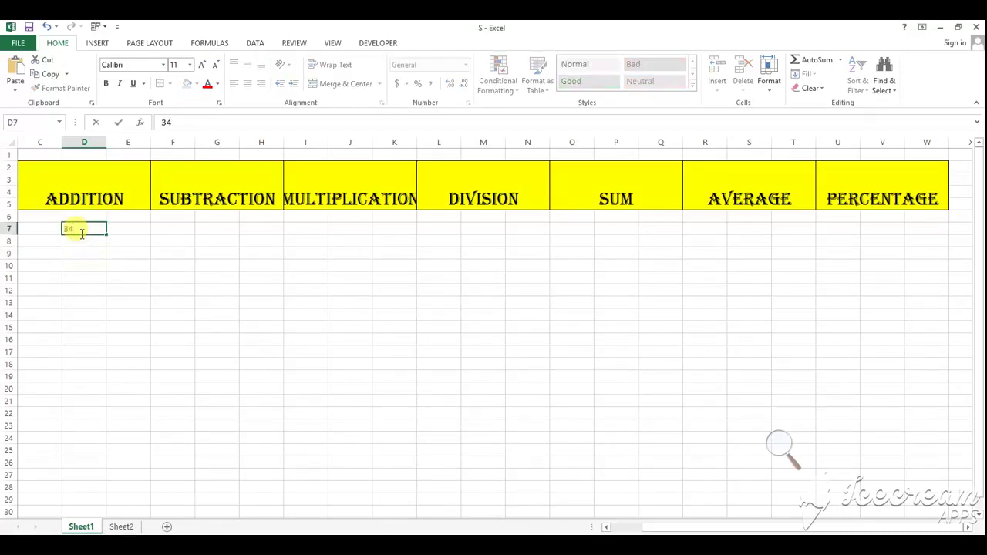
pyautogui.press('Return')
pyautogui.write('34')
pyautogui.press('Return')
pyautogui.write('5')
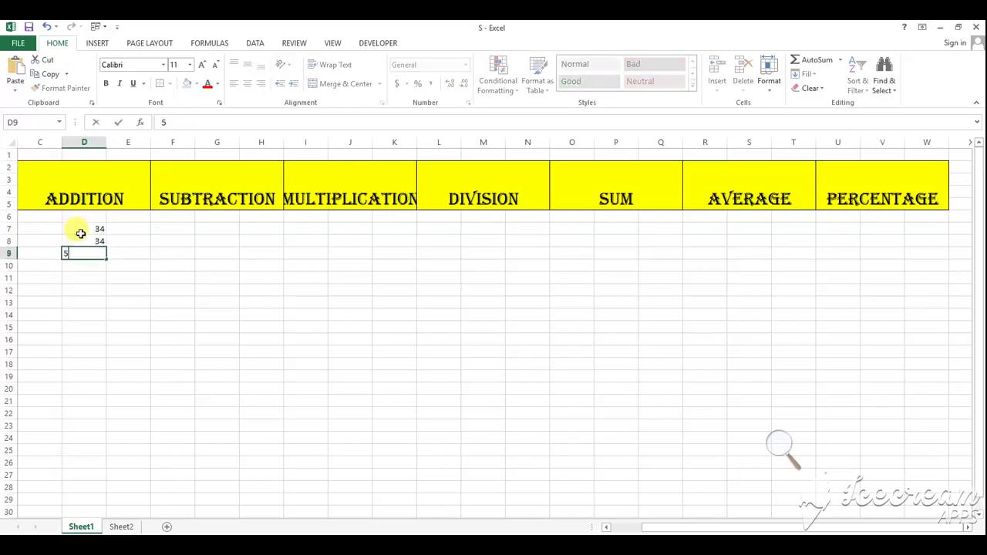
pyautogui.write('4')
pyautogui.press('Return')
pyautogui.write('32')
pyautogui.press('Return')
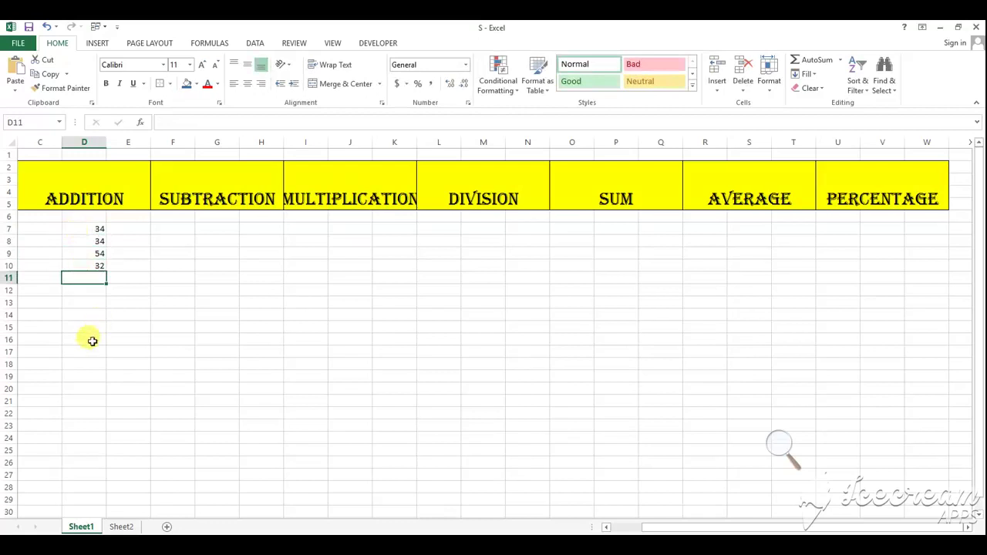
# Add the first and last numbers under ADDITION with the formula =D7+D10 in cell D13
pyautogui.click(77, 305)
pyautogui.write('=')
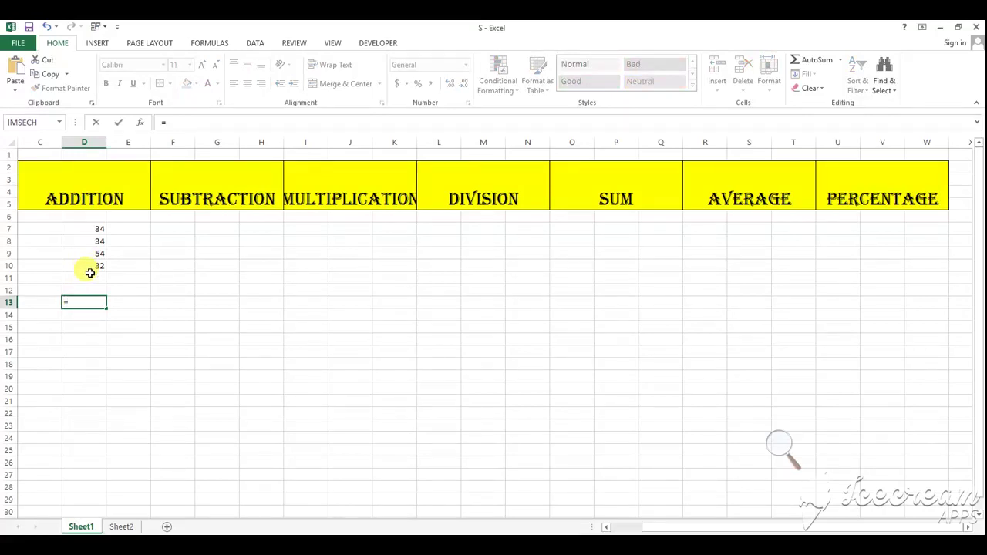
pyautogui.click(95, 230)
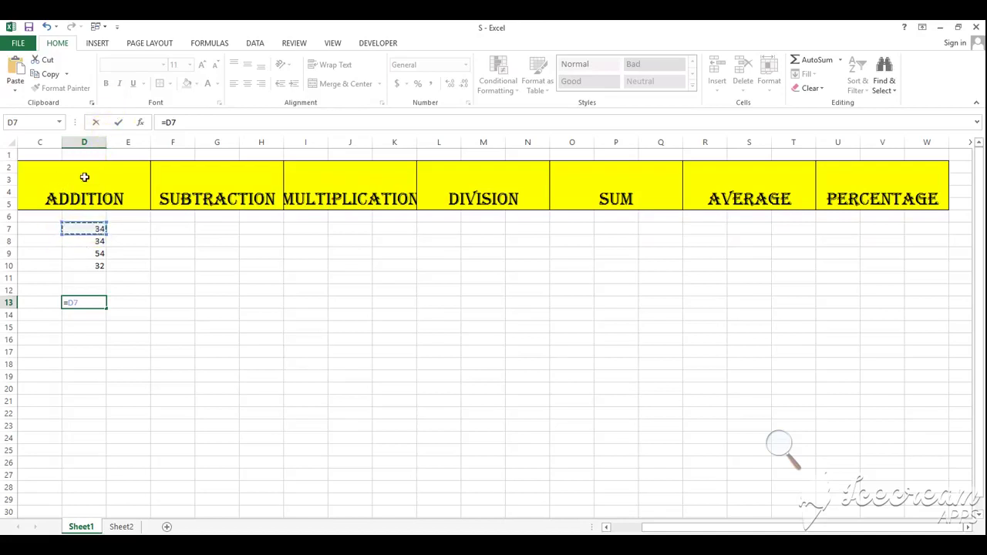
pyautogui.click(88, 228)
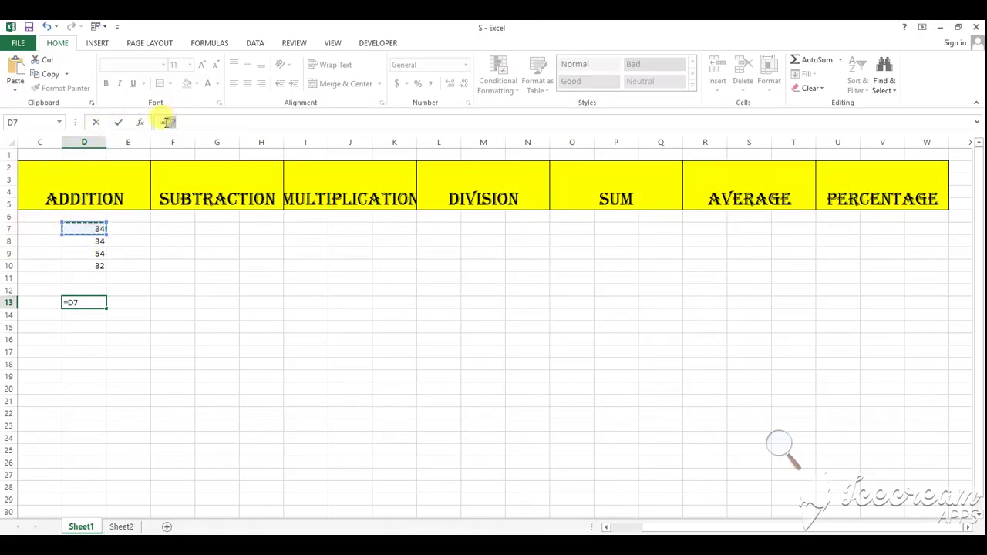
pyautogui.click(189, 123)
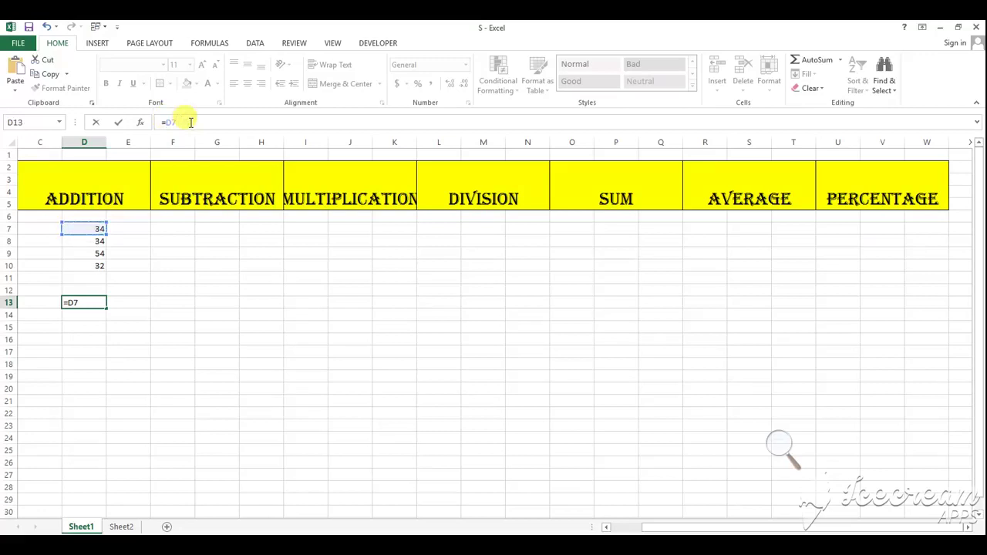
pyautogui.doubleClick(87, 302)
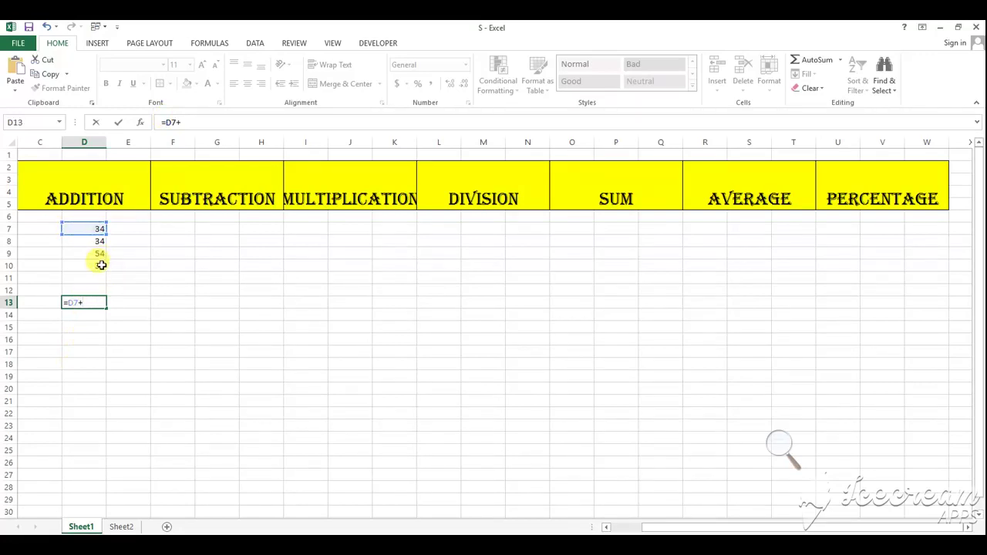
pyautogui.write('D')
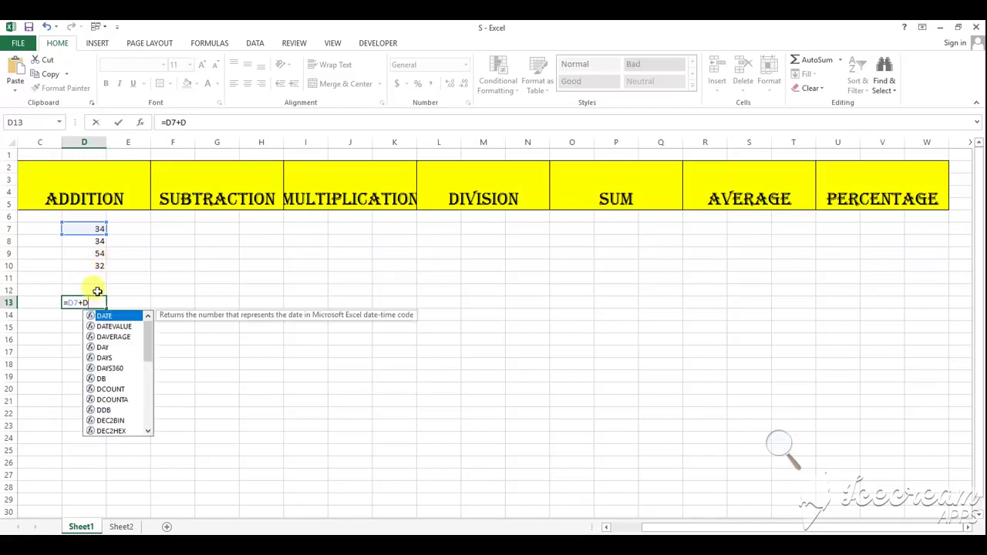
pyautogui.write('10')
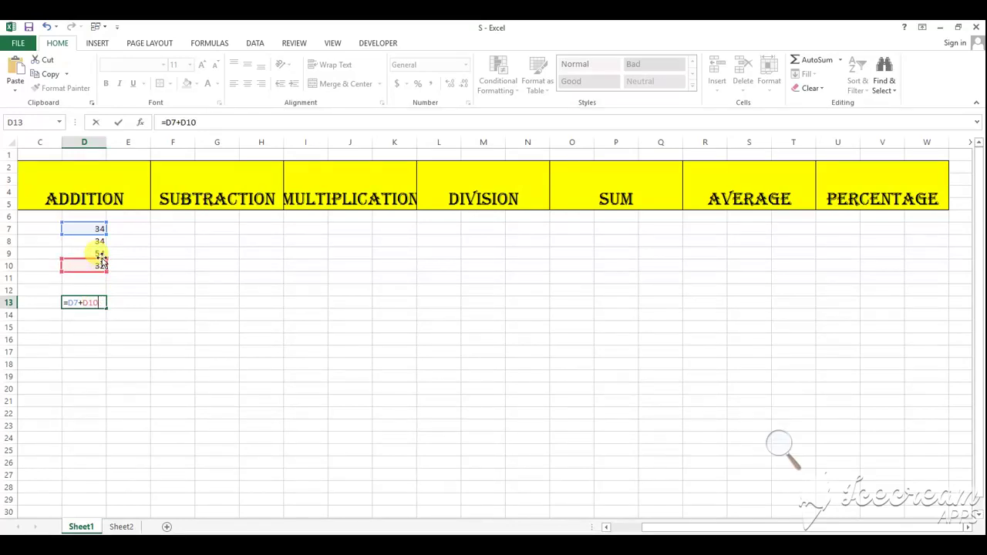
pyautogui.press('Return')
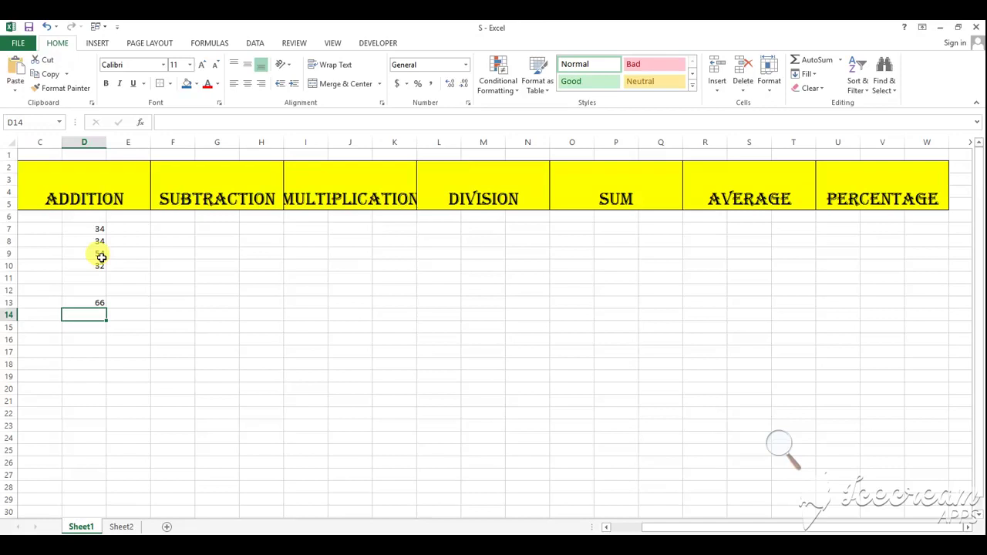
# Copy the numbers in D7:D10 to cells F7:F10 under the SUBTRACTION heading
pyautogui.click(202, 231)
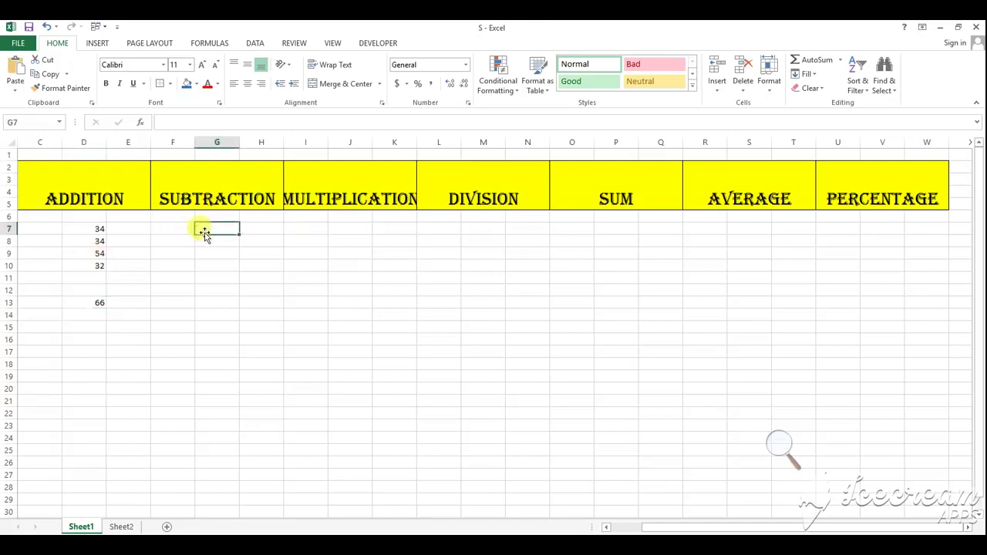
pyautogui.moveTo(93, 229); pyautogui.dragTo(90, 261)
pyautogui.hotkey('ctrl', 'c')
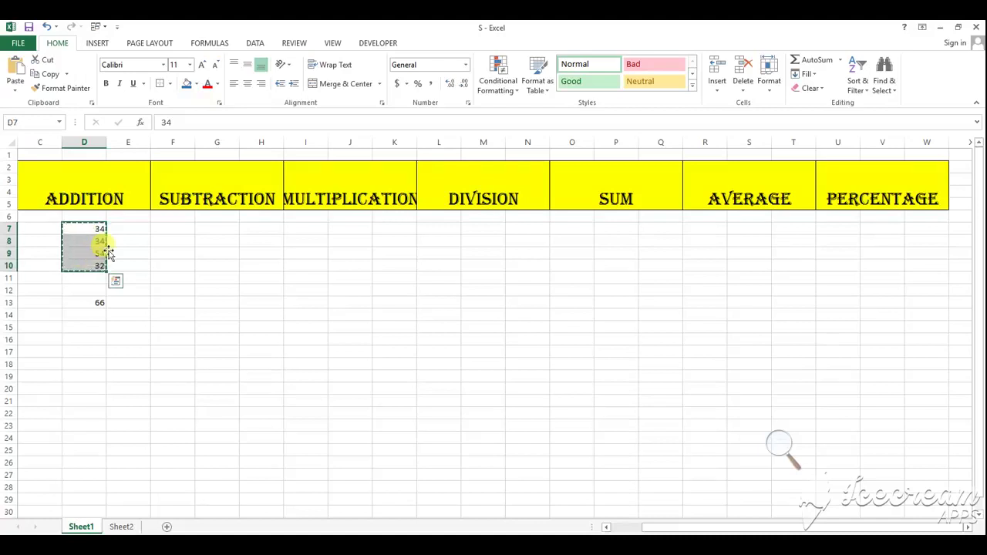
pyautogui.click(179, 228)
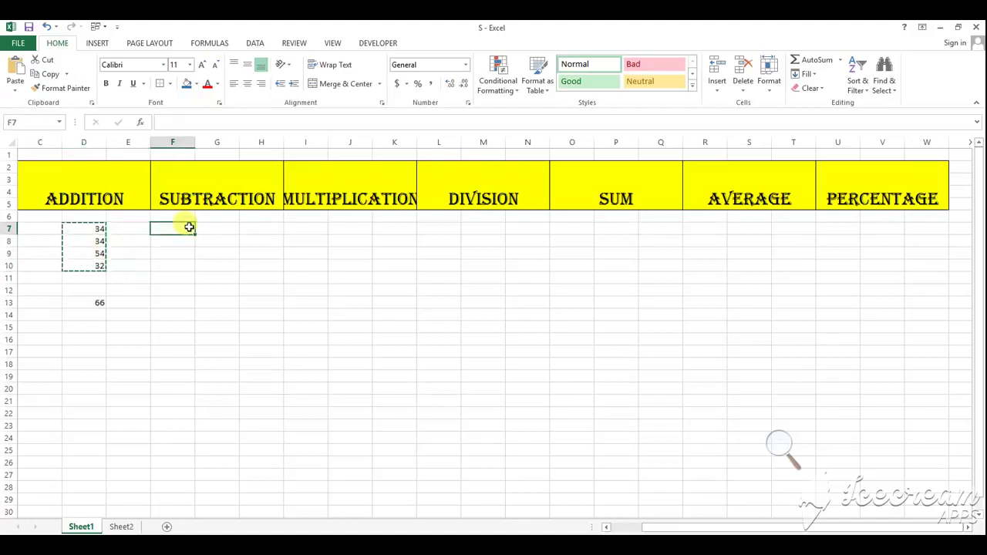
pyautogui.hotkey('ctrl', 'v')
# Enter the subtraction formula =F8-F10 in cell F13
pyautogui.click(178, 301)
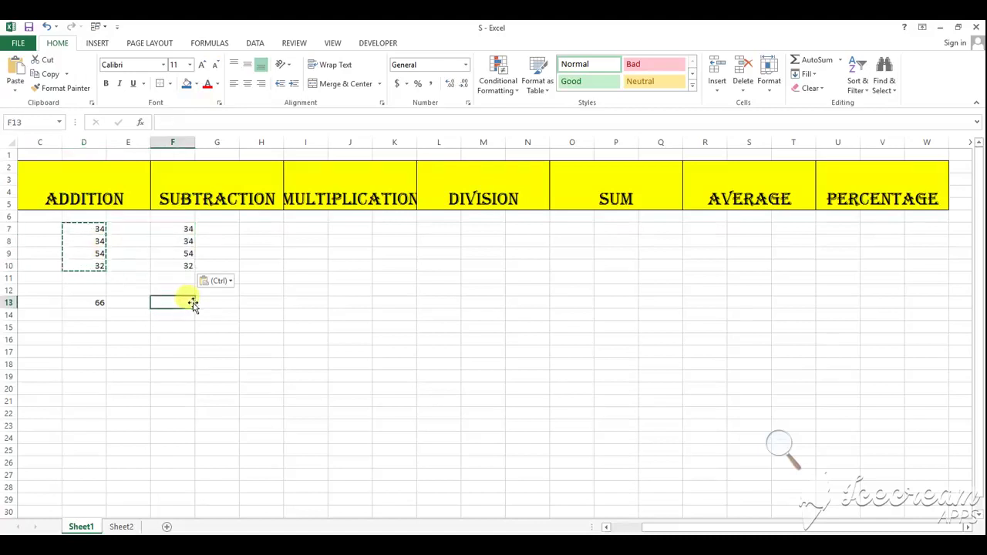
pyautogui.write('=')
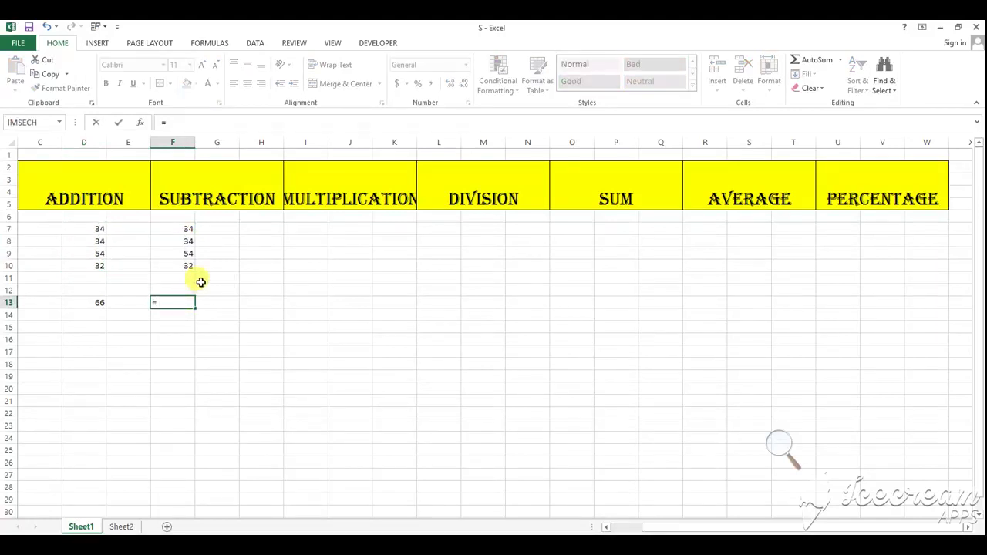
pyautogui.click(185, 241)
pyautogui.write('-')
pyautogui.click(185, 265)
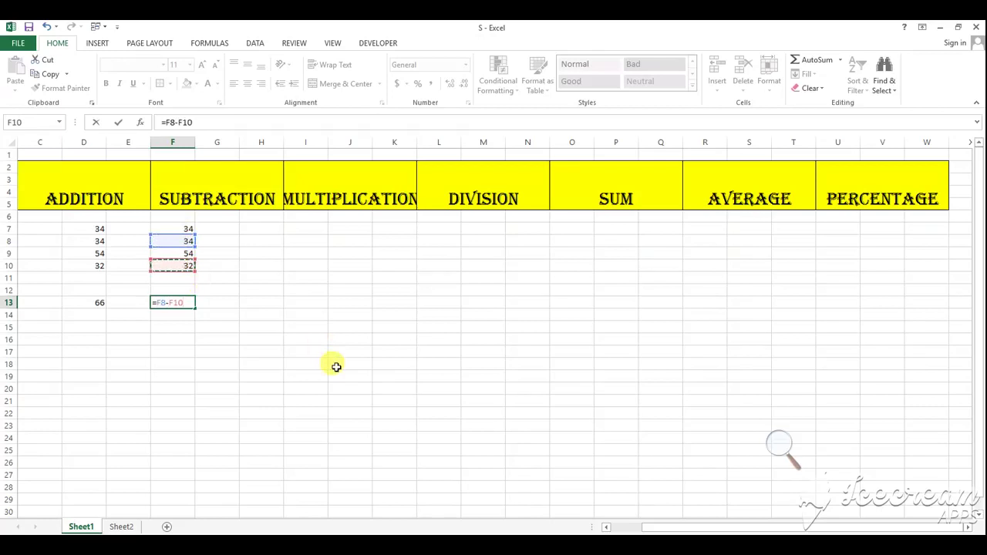
pyautogui.press('Return')
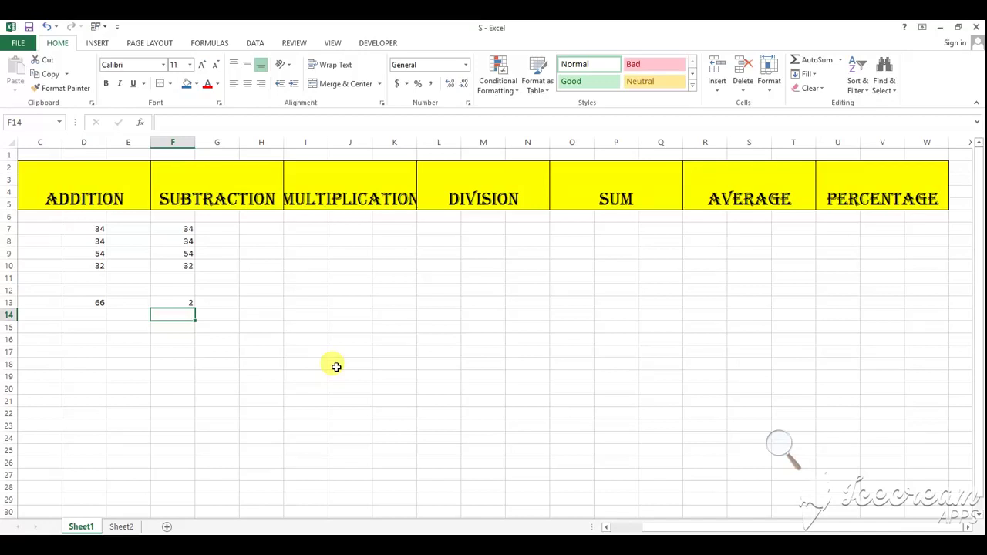
# Change the second number under SUBTRACTION, in cell F8, to 45
pyautogui.click(190, 240)
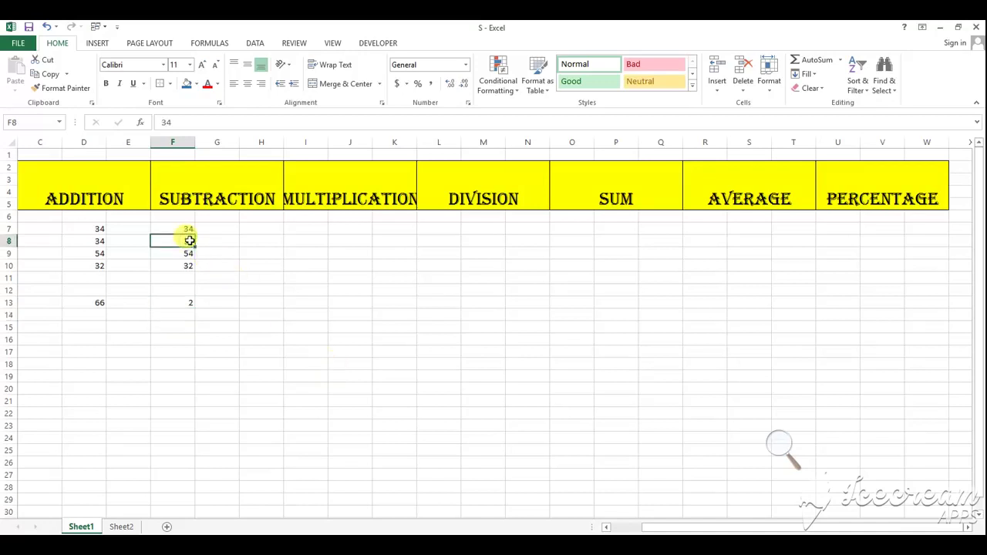
pyautogui.press('BackSpace')
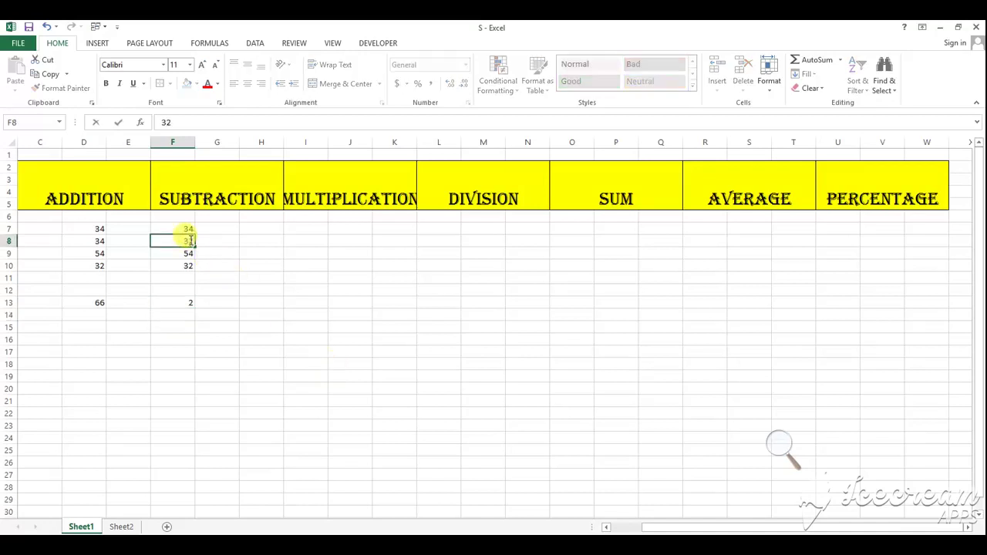
pyautogui.write('45')
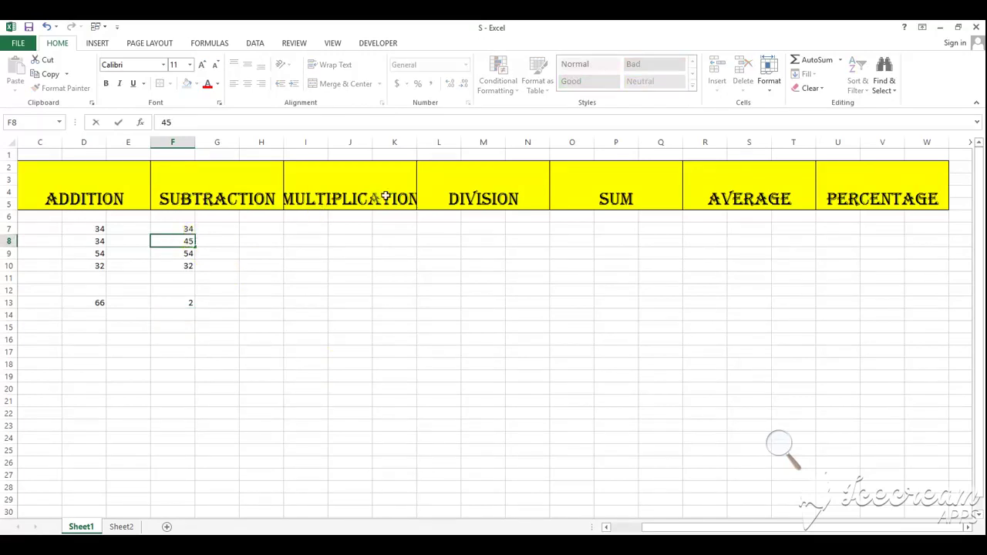
pyautogui.press('Return')
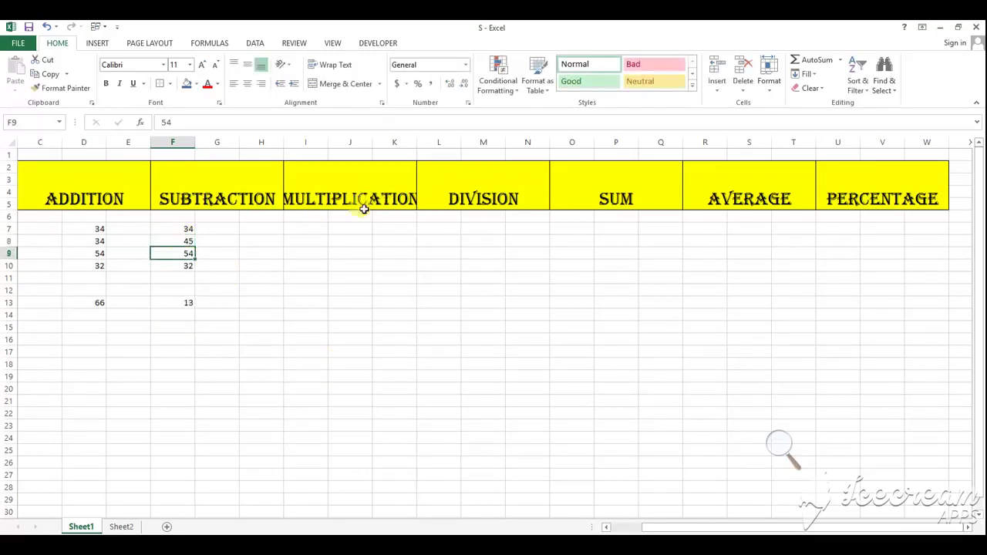
# Copy the numbers in F7:F10 to cells J7:J10 under the MULTIPLICATION heading
pyautogui.click(307, 237)
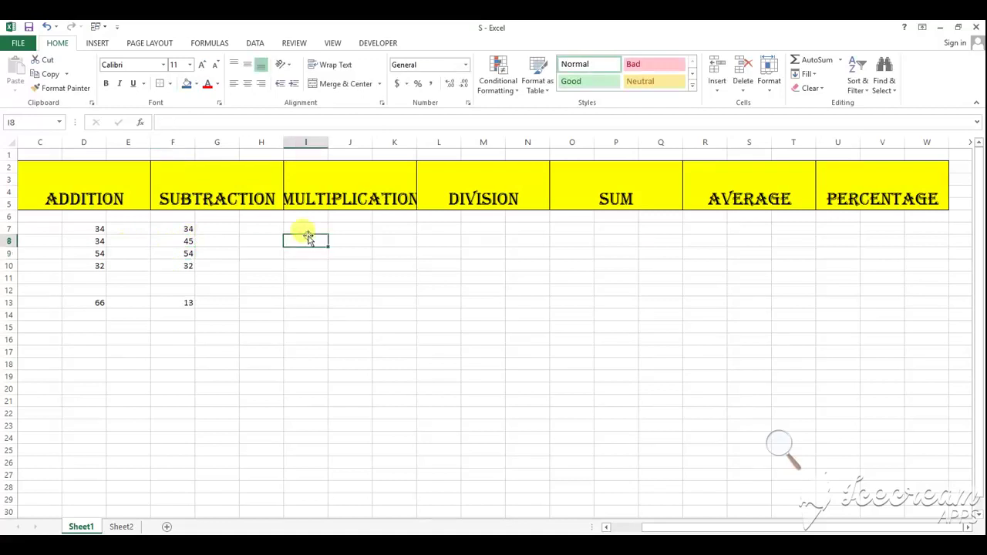
pyautogui.moveTo(185, 230); pyautogui.dragTo(187, 265)
pyautogui.hotkey('ctrl', 'c')
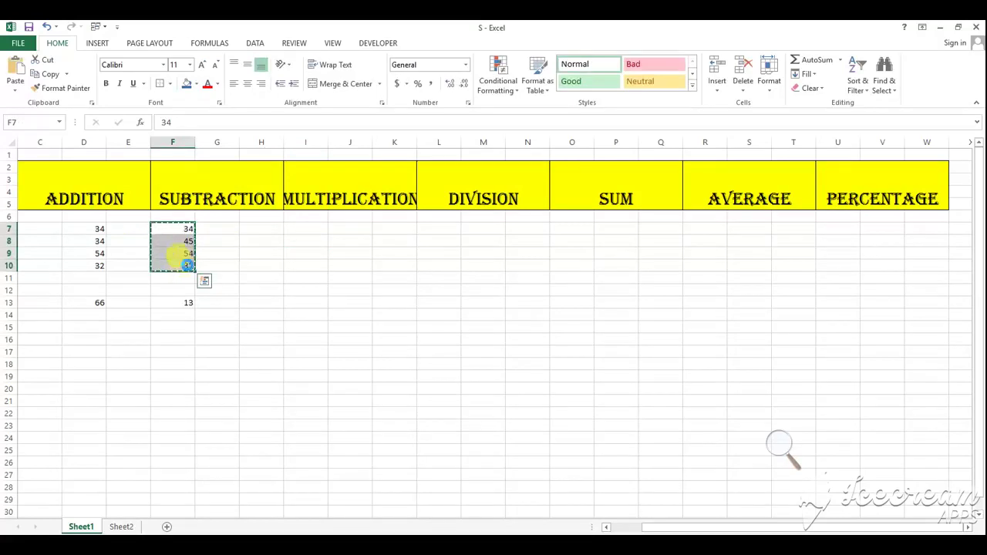
pyautogui.click(334, 229)
pyautogui.hotkey('ctrl', 'v')
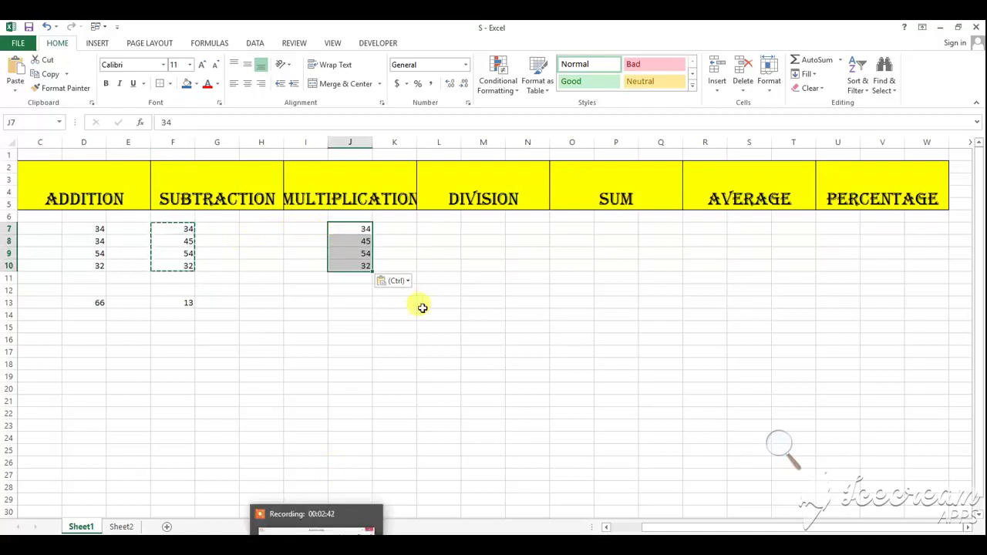
# Multiply all four numbers under MULTIPLICATION with the formula =J8*J9*J10*J7 in cell J13
pyautogui.click(359, 292)
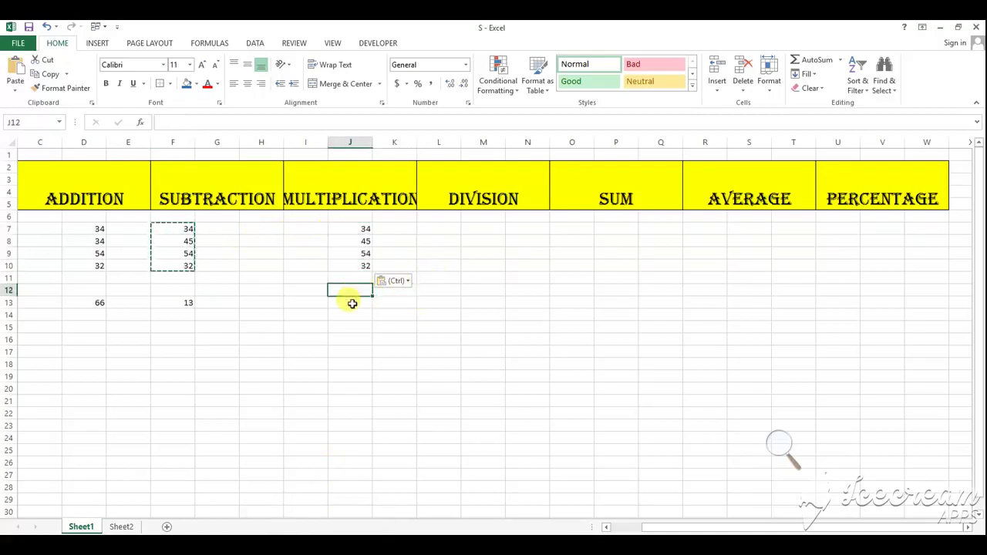
pyautogui.click(352, 304)
pyautogui.write('=')
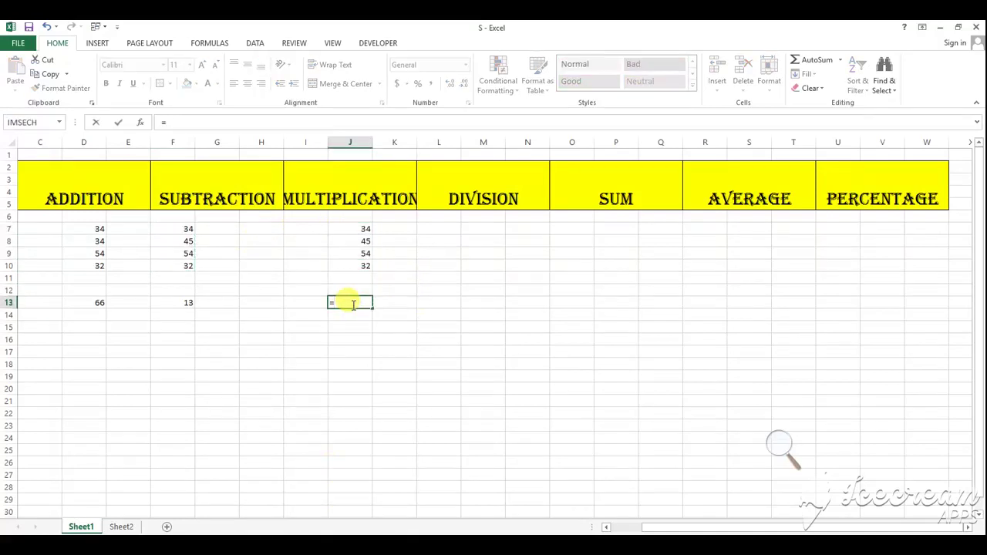
pyautogui.click(360, 241)
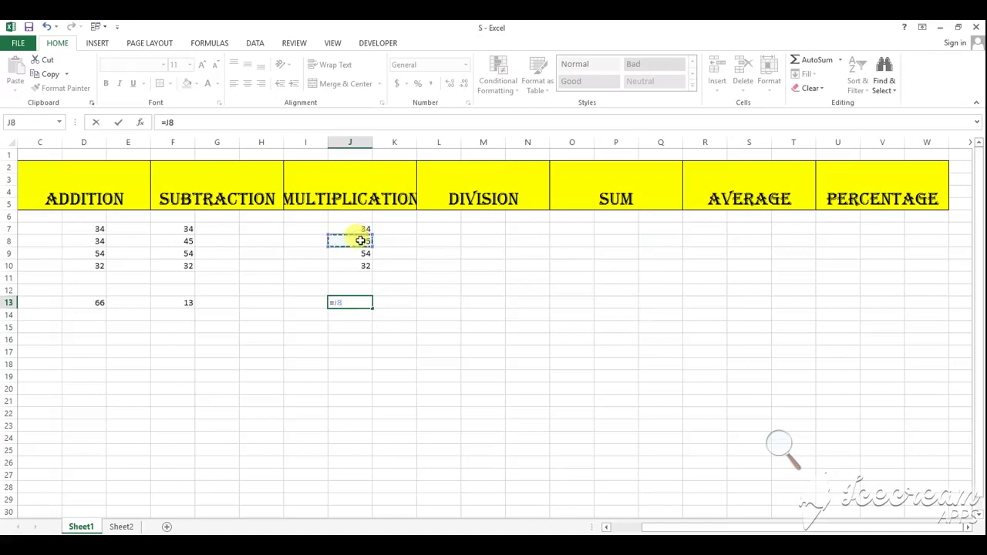
pyautogui.write('*')
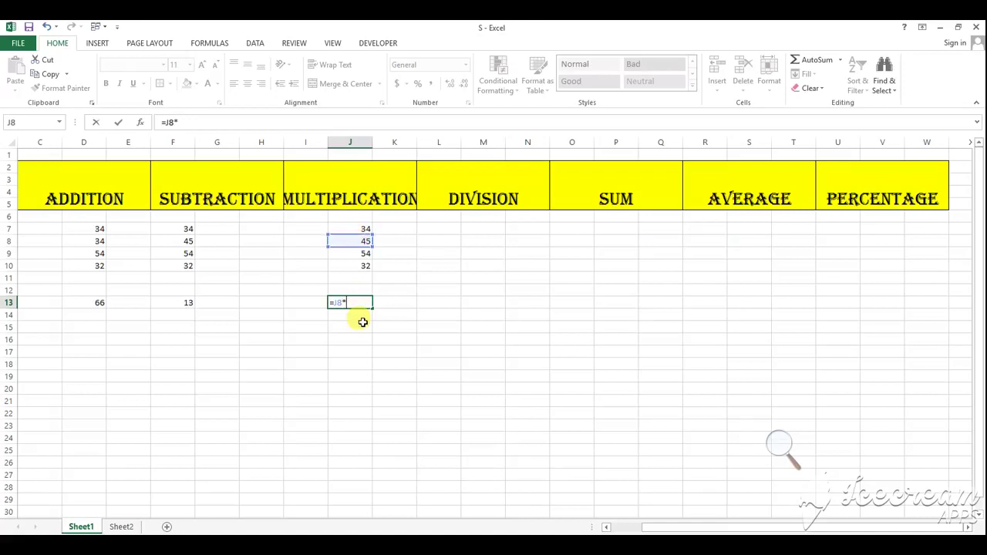
pyautogui.click(363, 256)
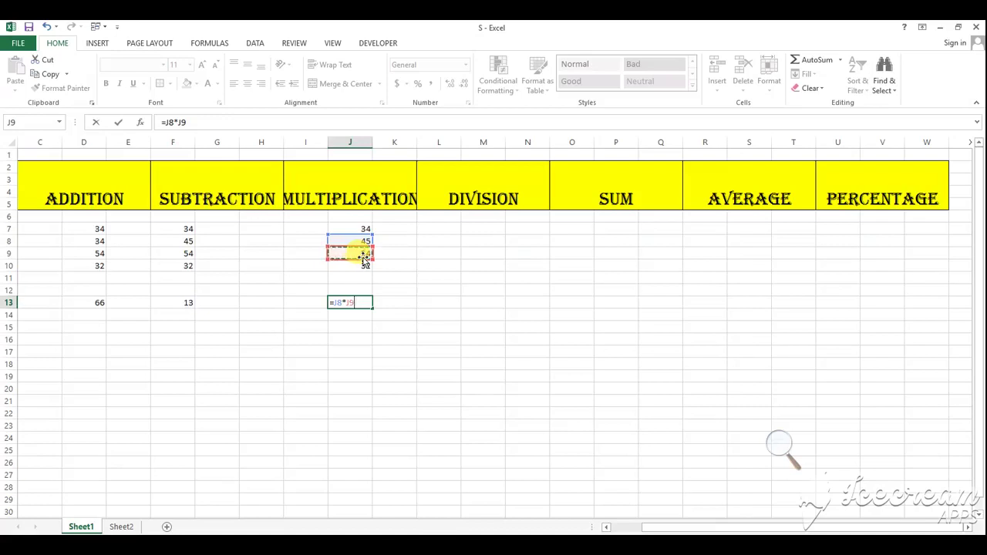
pyautogui.write('*')
pyautogui.click(363, 265)
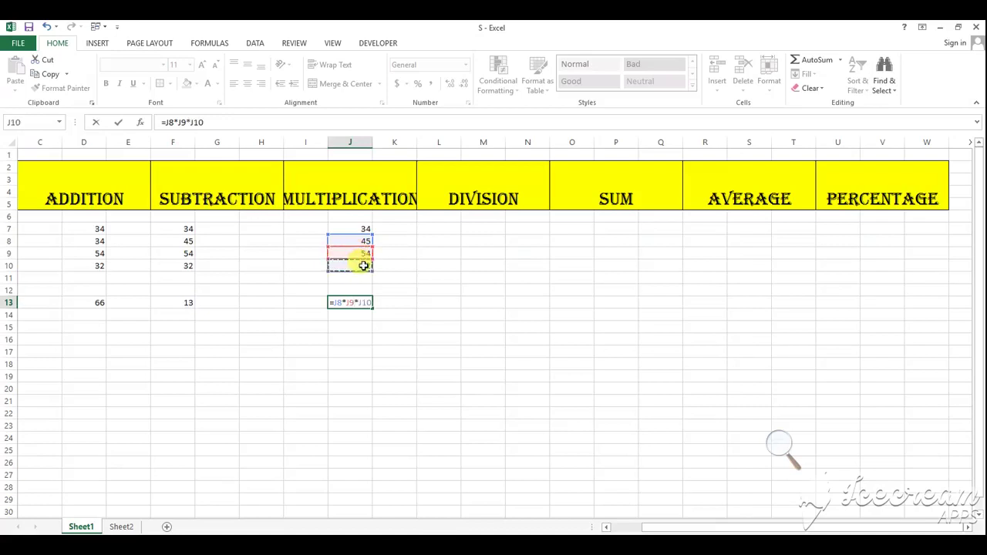
pyautogui.write('*')
pyautogui.click(361, 228)
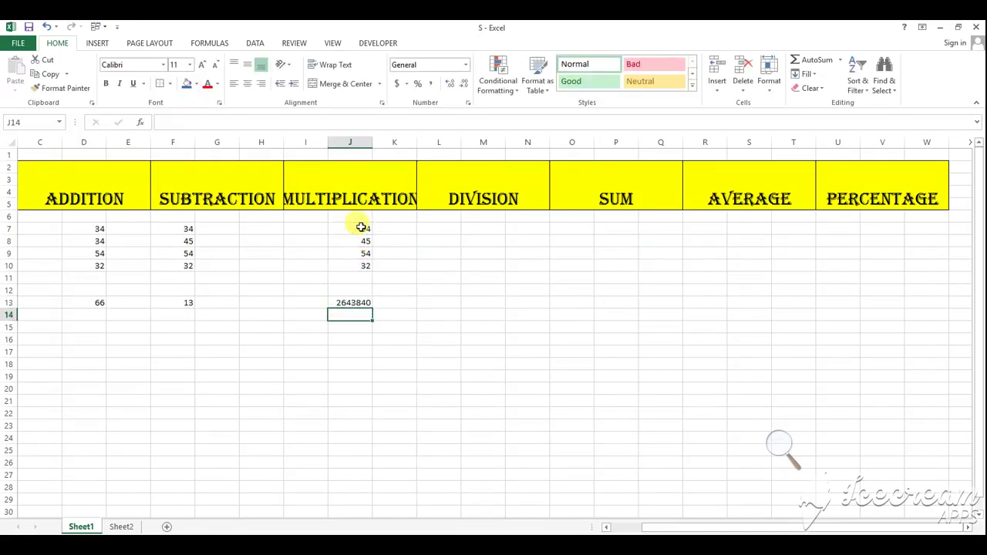
# Change the second number under MULTIPLICATION, in cell J8, to 21
pyautogui.click(345, 239)
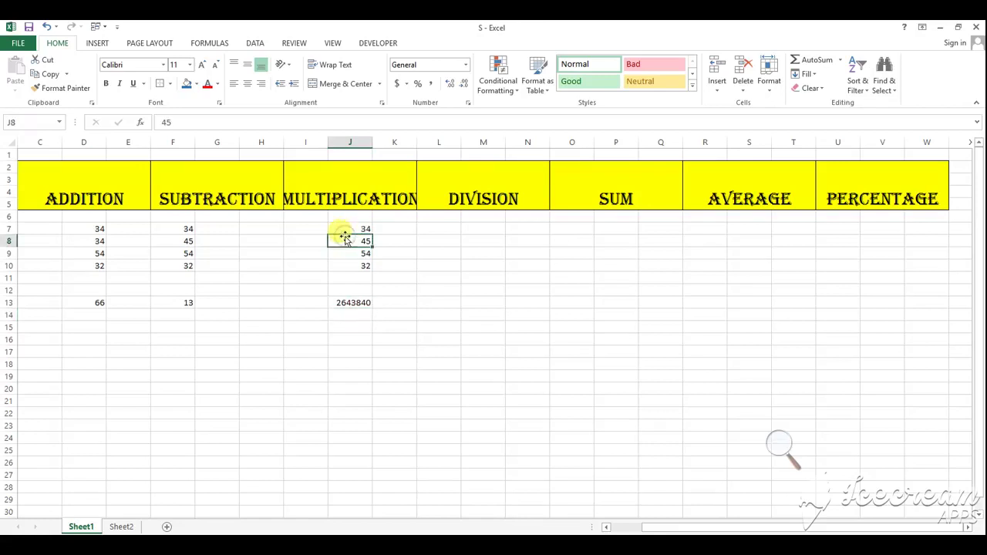
pyautogui.write('21')
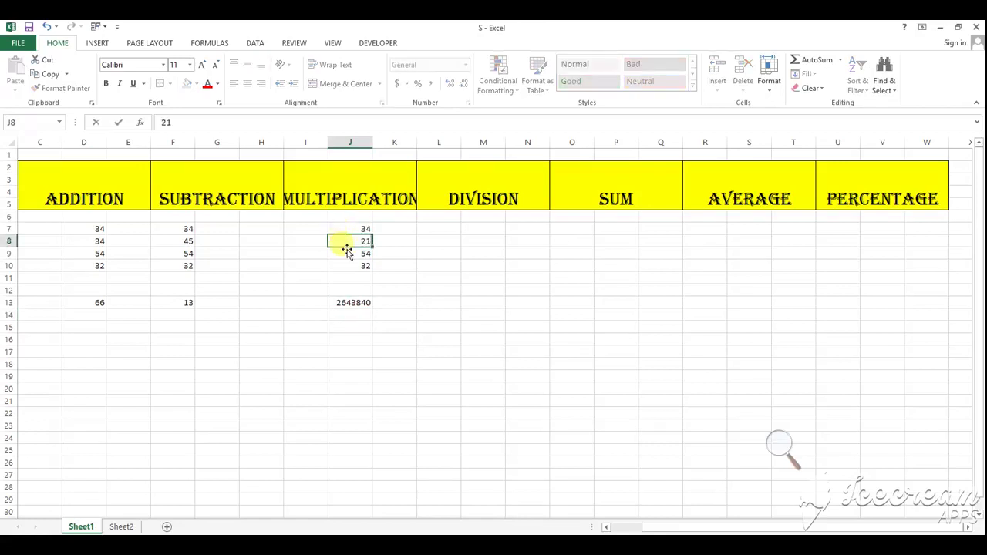
pyautogui.hotkey('ctrl', 'Return')
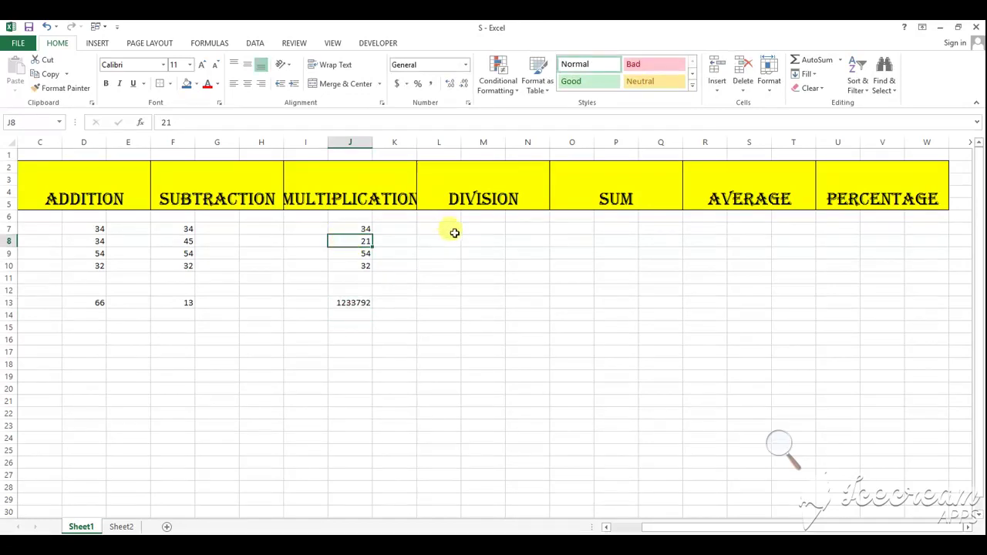
# Copy the numbers in J7:J10 to cells M7:M10 under the DIVISION heading and select cell M13
pyautogui.moveTo(368, 228); pyautogui.dragTo(371, 267)
pyautogui.hotkey('ctrl', 'c')
pyautogui.click(479, 224)
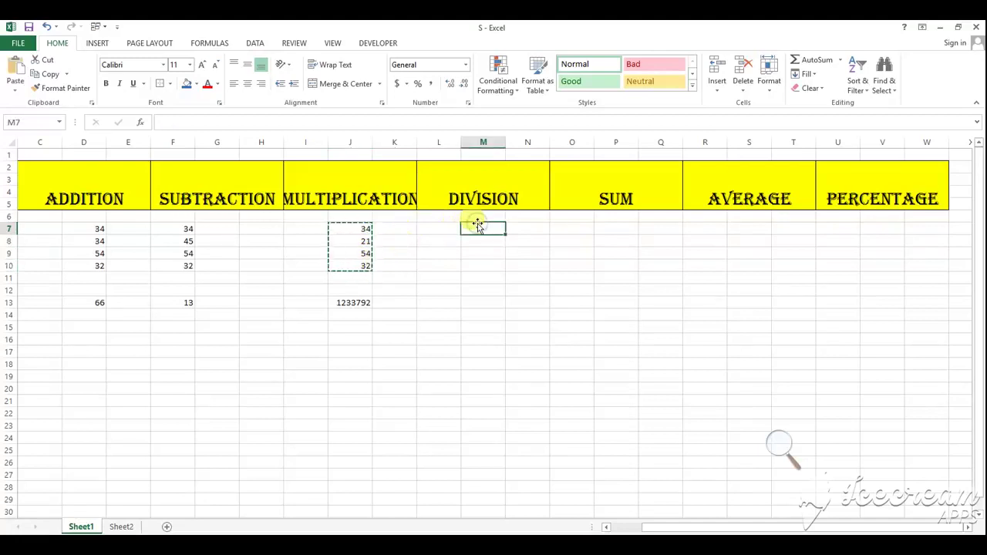
pyautogui.hotkey('ctrl', 'v')
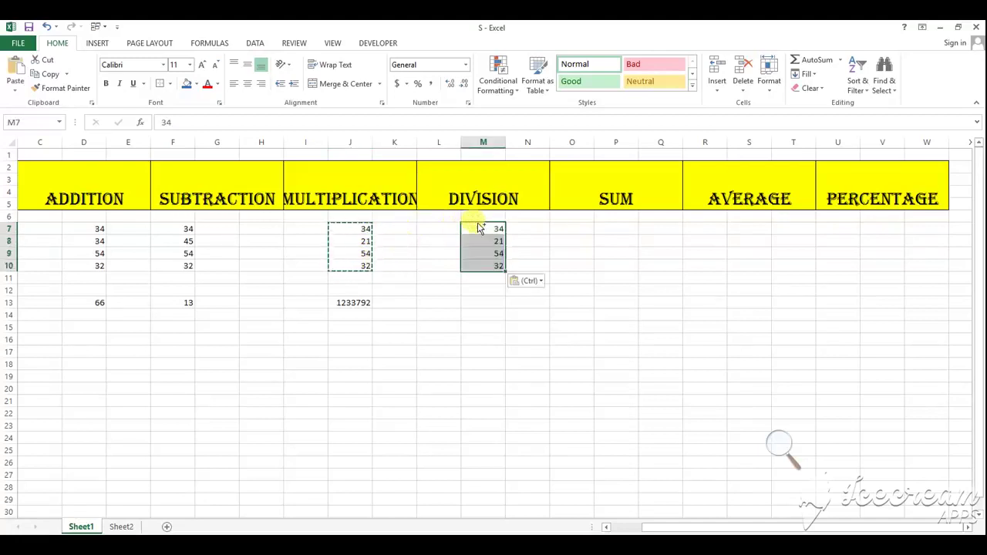
pyautogui.click(476, 302)
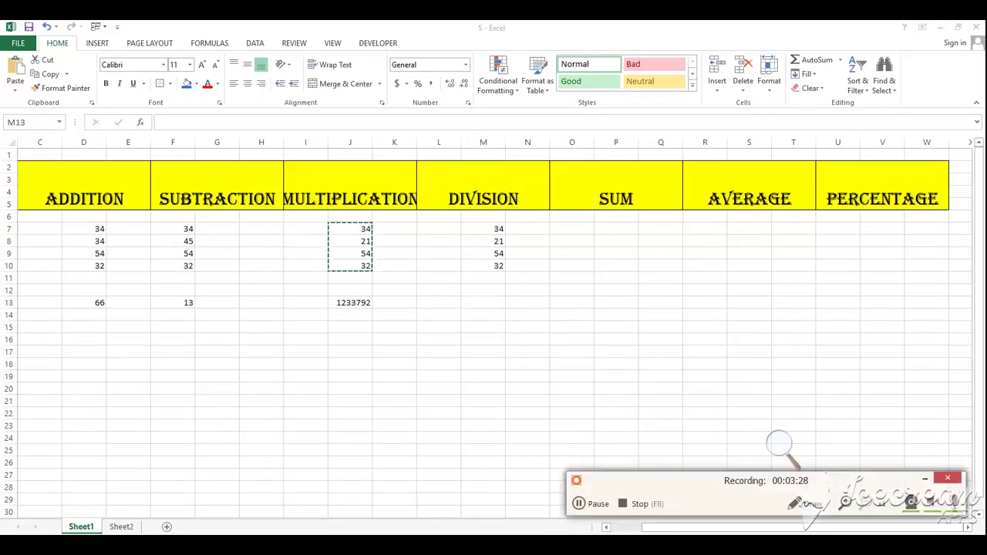
# Divide the first number under DIVISION by the second with the formula =M7/M8 in cell M13
pyautogui.click(484, 312)
pyautogui.click(486, 303)
pyautogui.write('=')
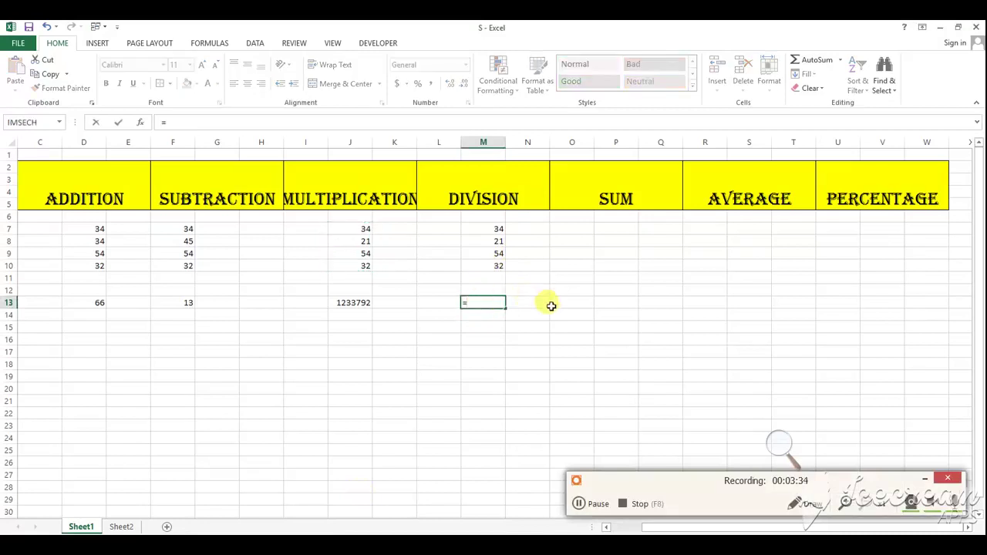
pyautogui.click(948, 478)
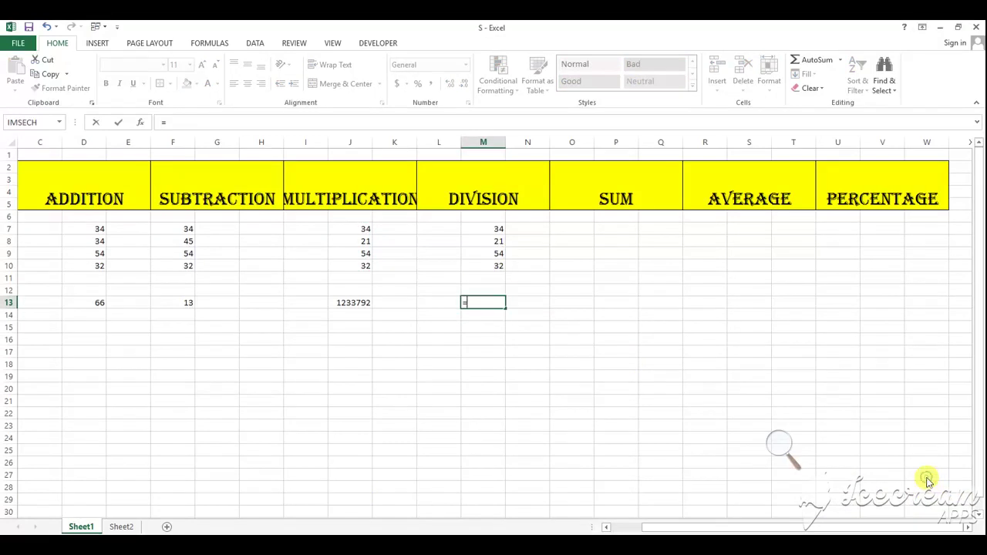
pyautogui.click(501, 229)
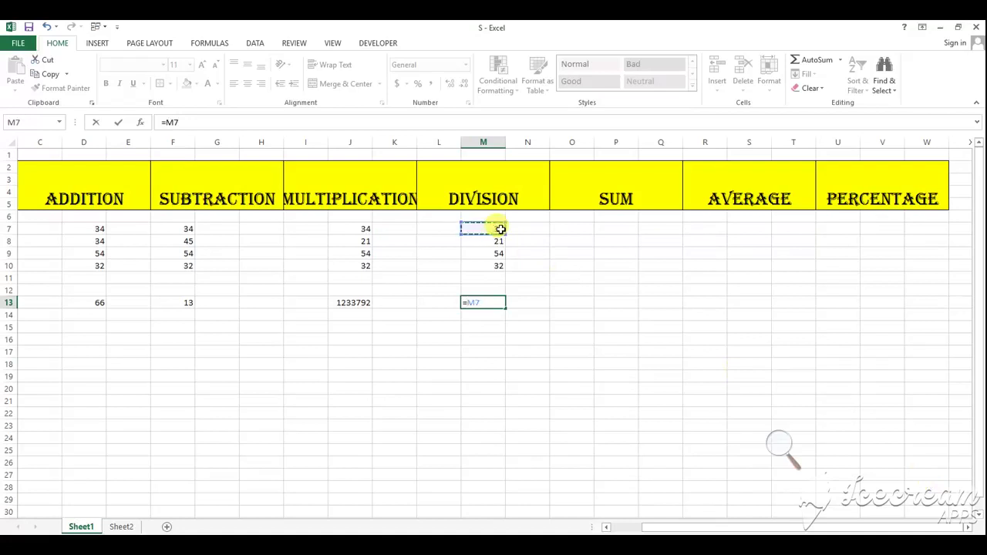
pyautogui.write('?')
pyautogui.press('BackSpace')
pyautogui.write('/')
pyautogui.click(498, 241)
pyautogui.press('Return')
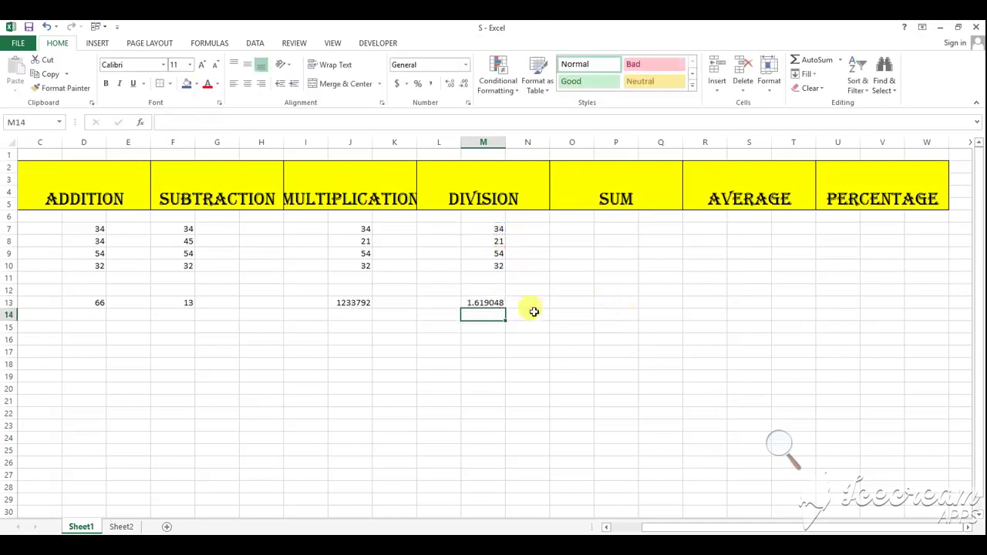
# Inspect the division formula in cell M13 and the cells it references
pyautogui.click(480, 303)
pyautogui.doubleClick(481, 303)
pyautogui.moveTo(480, 303); pyautogui.dragTo(516, 355)
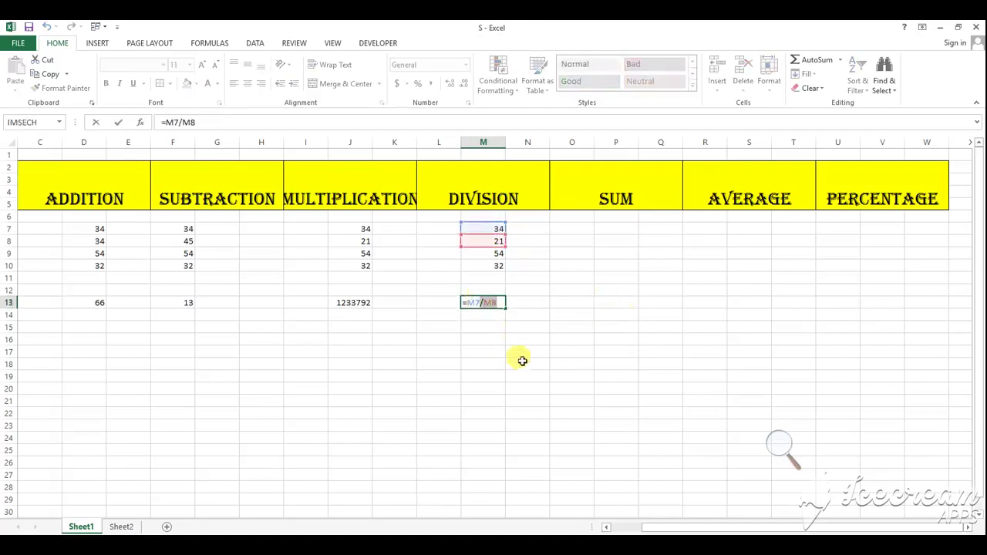
pyautogui.press('Return')
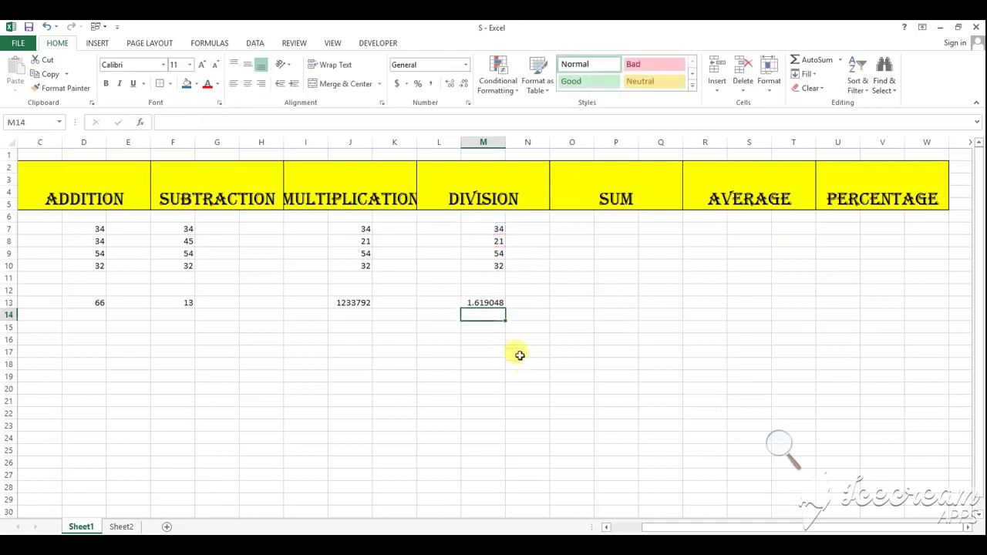
# Change the first two numbers under DIVISION to 70 in M7 and 10 in M8, and check the result cell M13
pyautogui.click(497, 229)
pyautogui.write('70')
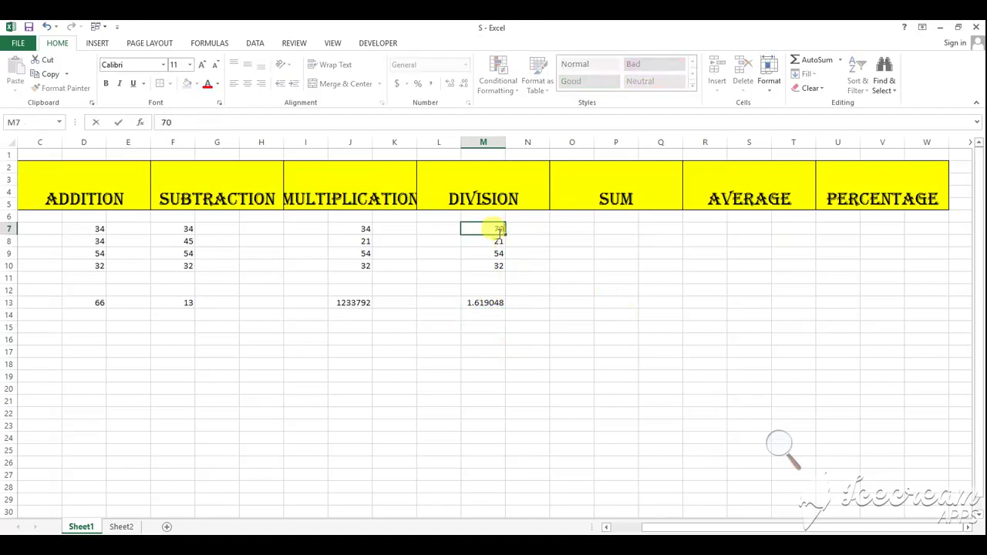
pyautogui.press('Return')
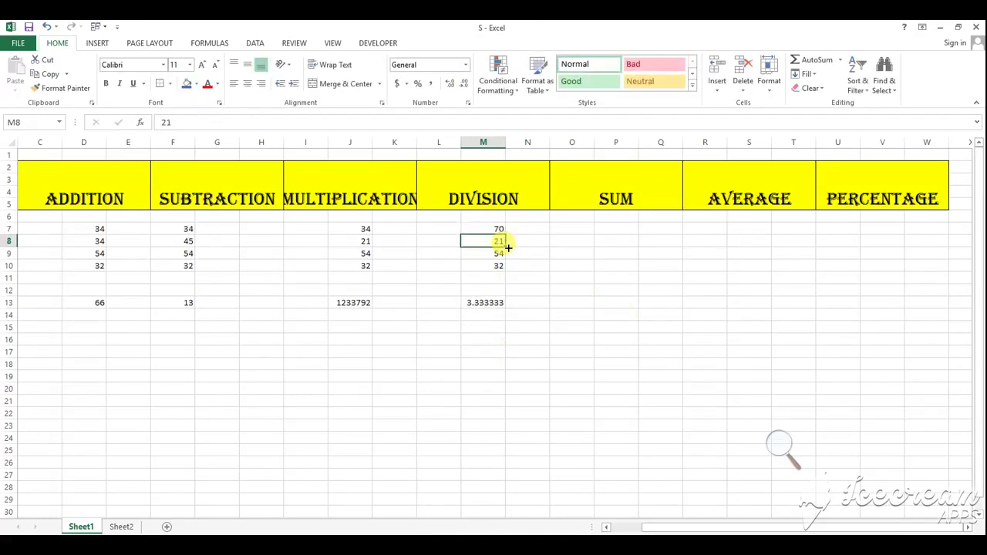
pyautogui.write('10')
pyautogui.press('Return')
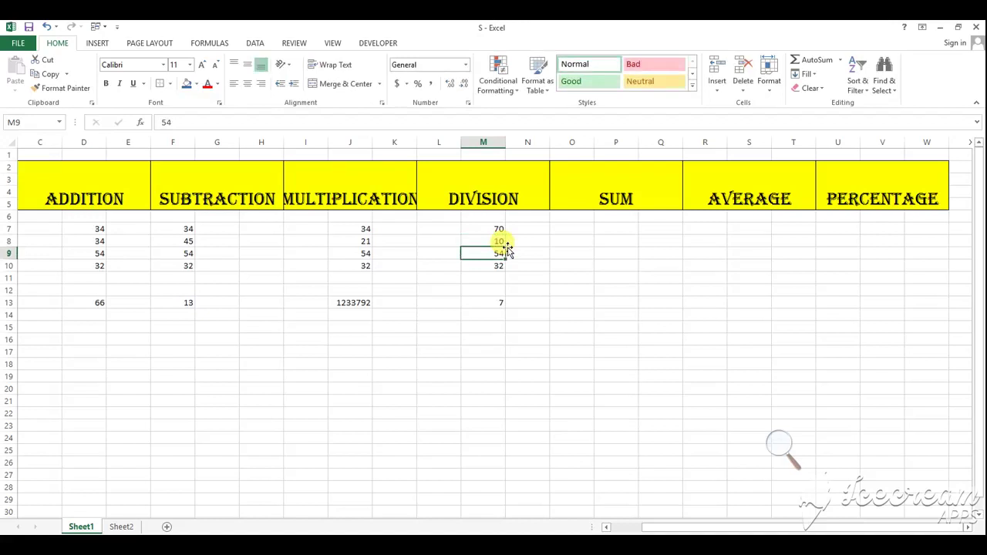
pyautogui.click(489, 229)
pyautogui.click(494, 239)
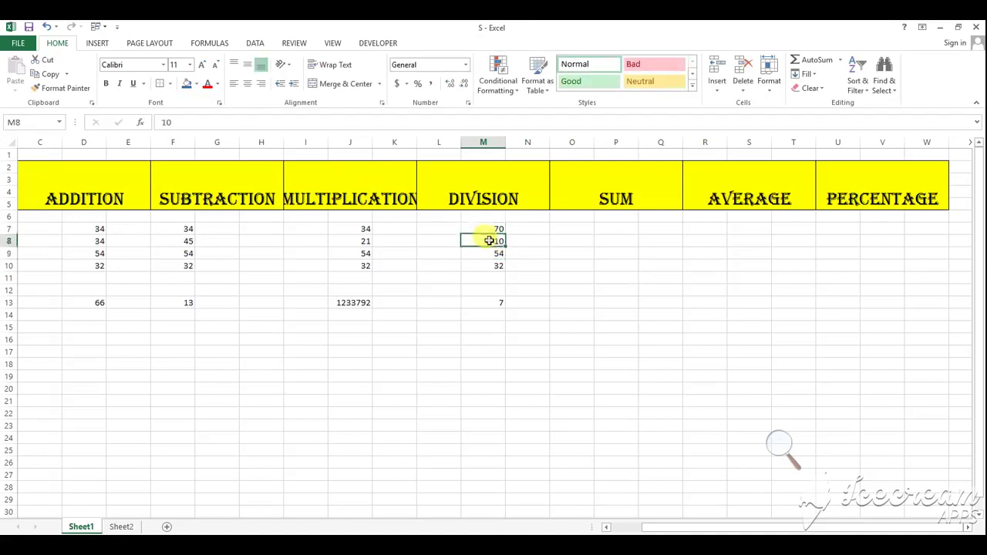
pyautogui.click(483, 303)
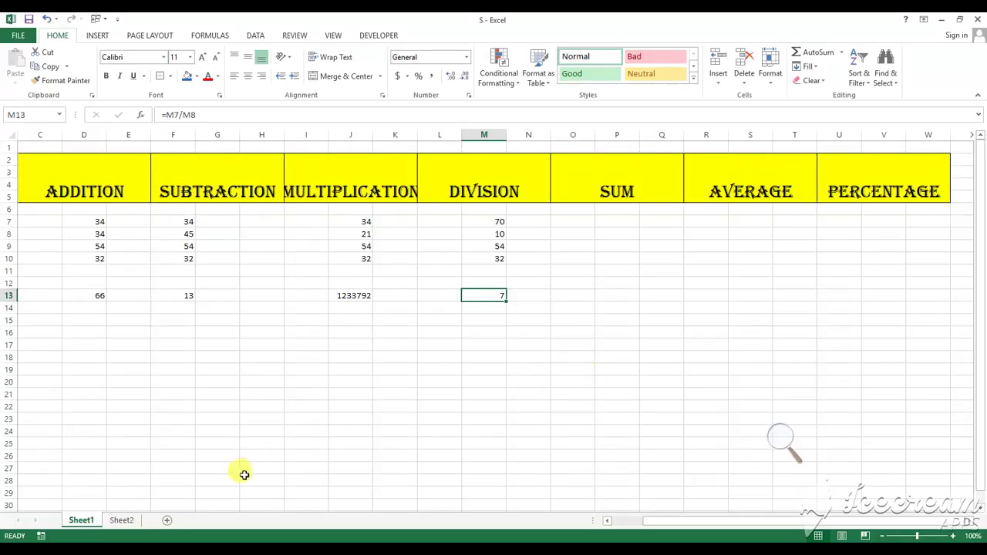
# Look at the result card's Obtained Marks in J12:J18 on Sheet2 and return to Sheet1
pyautogui.click(121, 521)
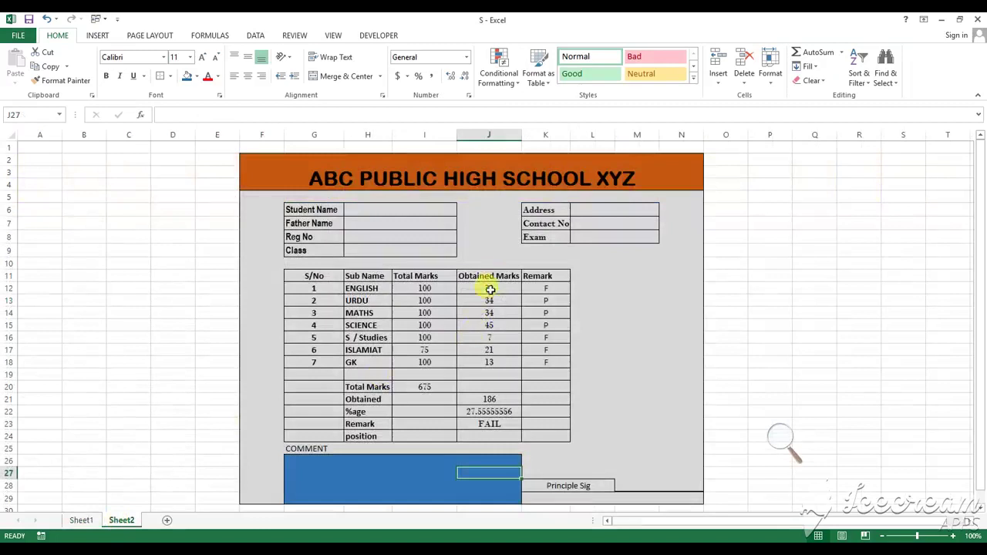
pyautogui.moveTo(492, 285); pyautogui.dragTo(492, 363)
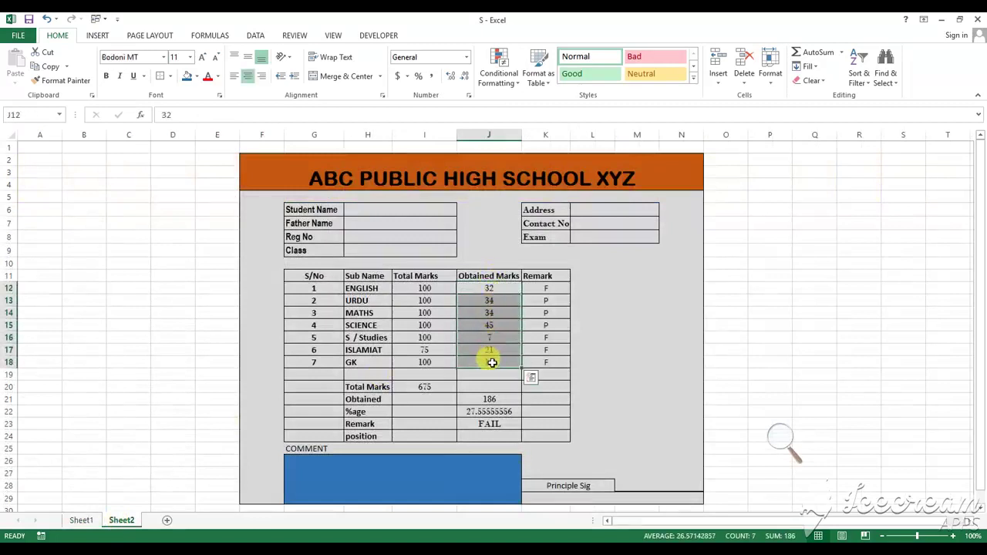
pyautogui.click(81, 521)
# Enter the numbers 76, 33, 21 and 34 in cells P7:P10 under the SUM heading
pyautogui.click(613, 265)
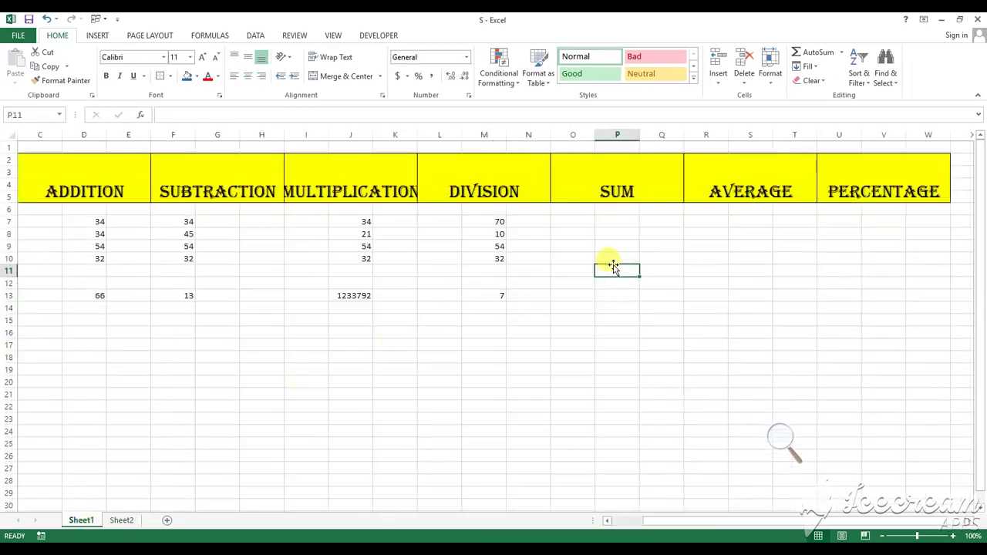
pyautogui.click(621, 221)
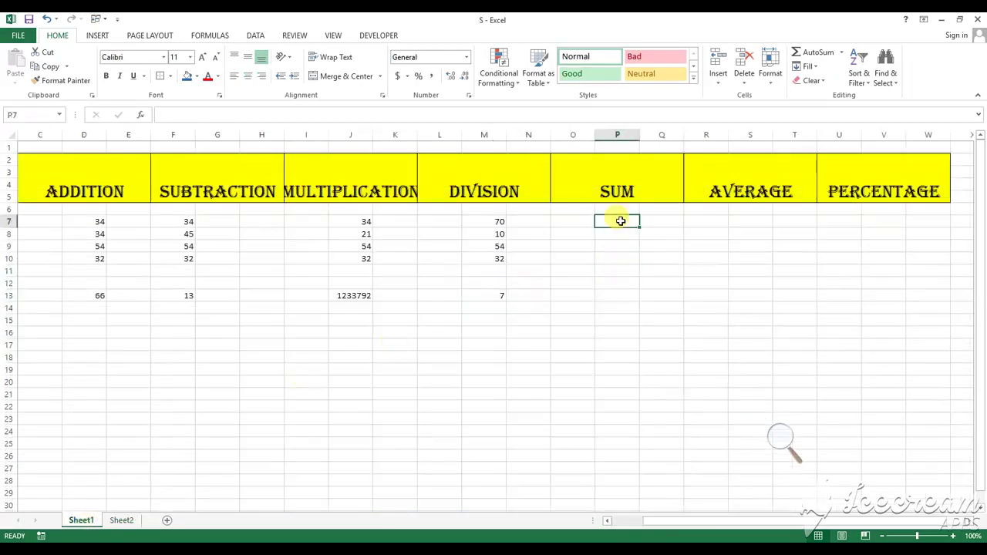
pyautogui.write('76')
pyautogui.press('Return')
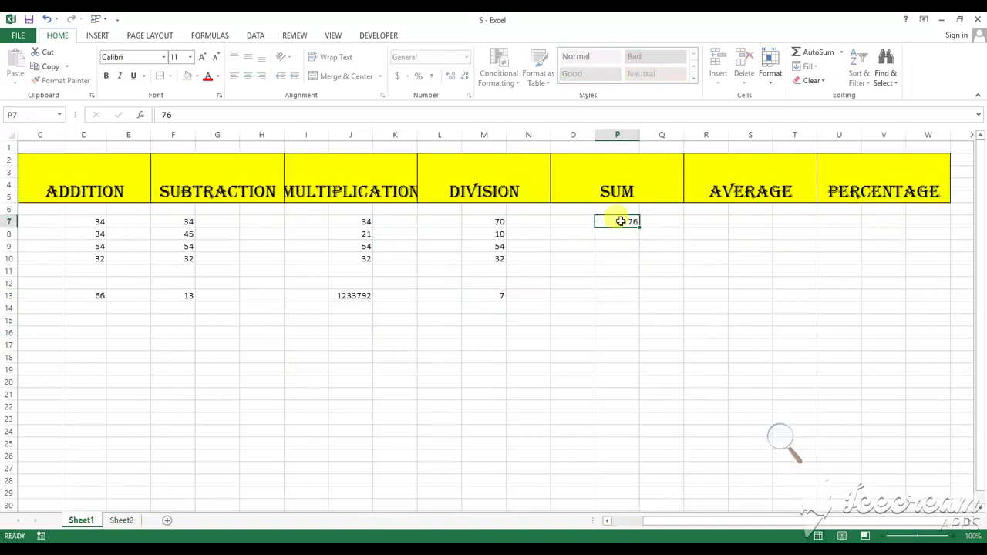
pyautogui.write('33')
pyautogui.press('Return')
pyautogui.write('21')
pyautogui.press('Return')
pyautogui.write('34')
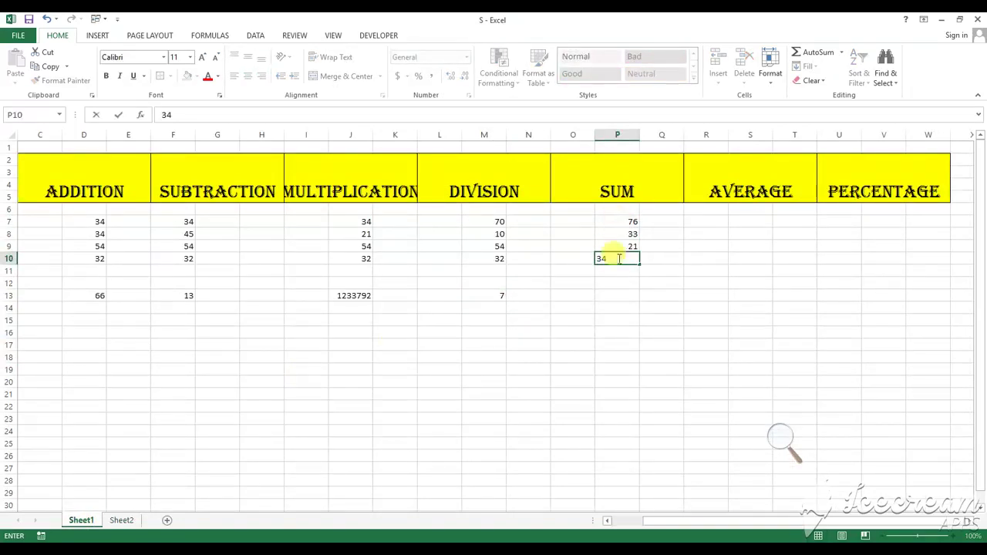
# Add the first three numbers under SUM with the comma-separated formula =SUM(P7,P8,P9) in cell P13
pyautogui.click(621, 297)
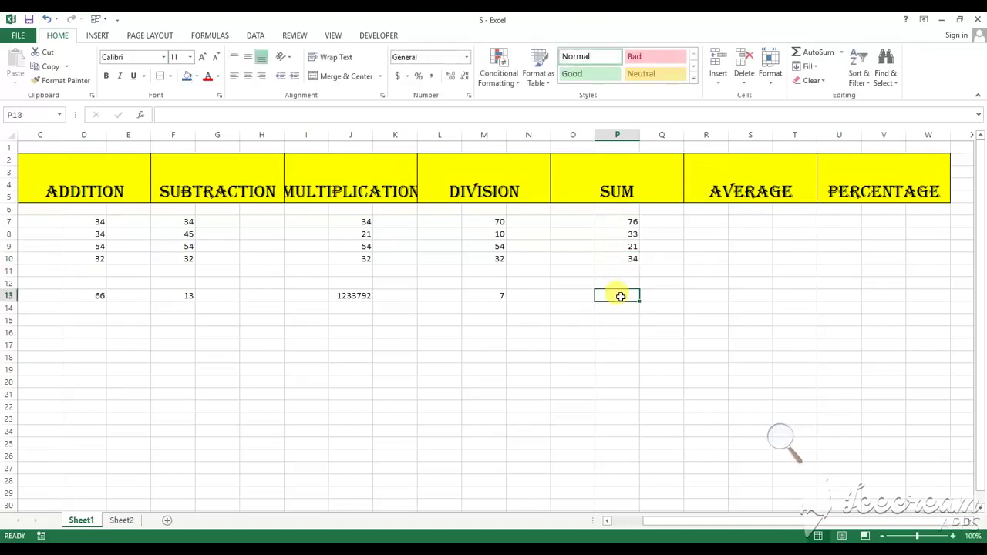
pyautogui.write('=')
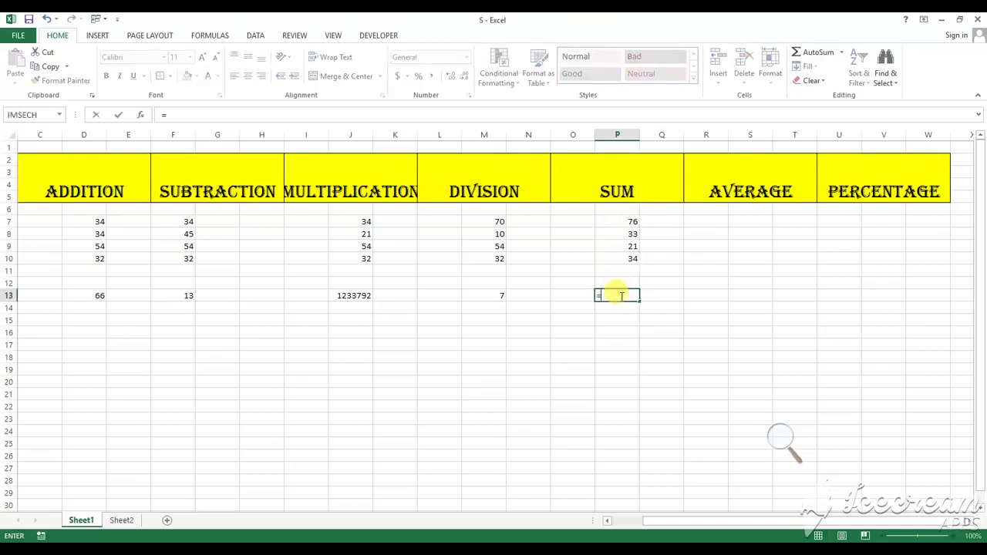
pyautogui.write('sum')
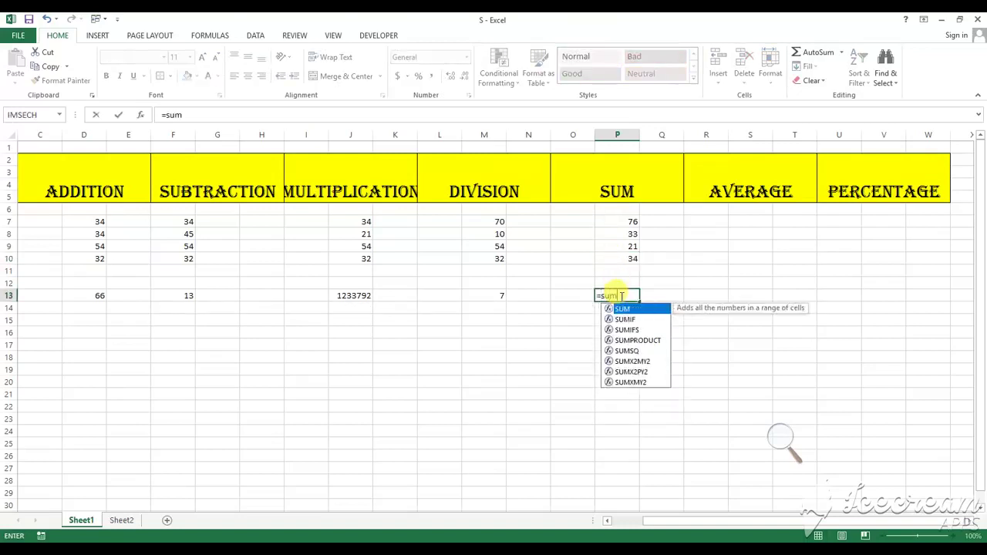
pyautogui.write('(')
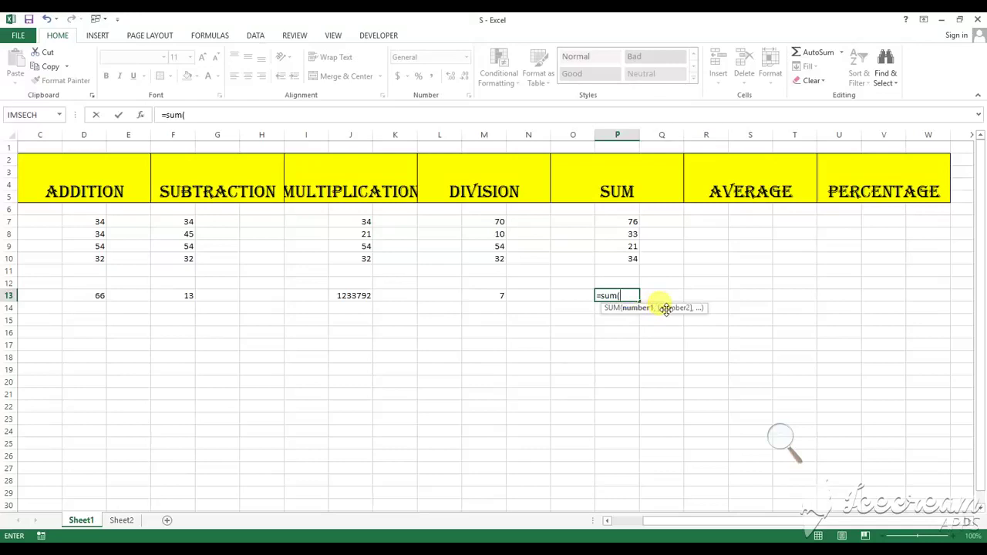
pyautogui.click(629, 222)
pyautogui.press('Down')
pyautogui.click(631, 222)
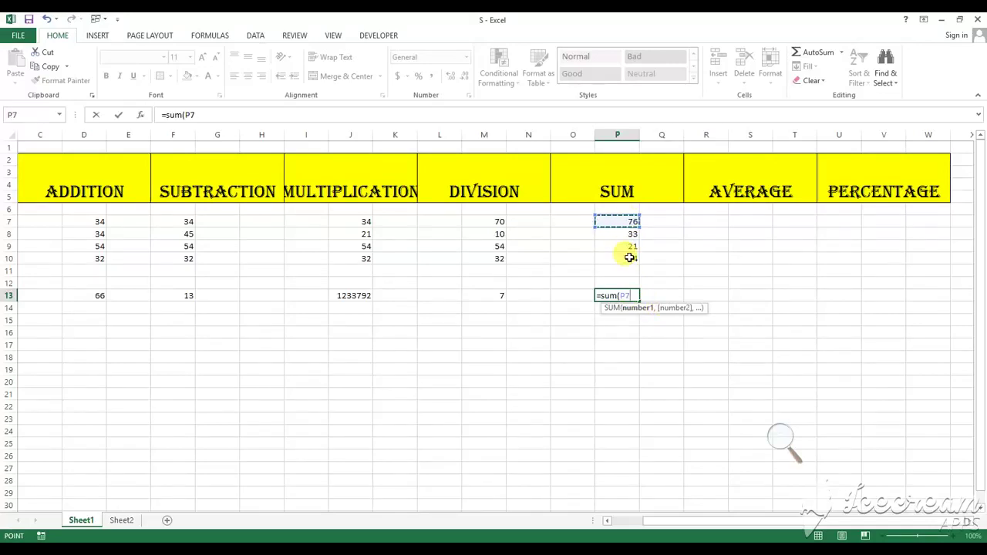
pyautogui.write(',')
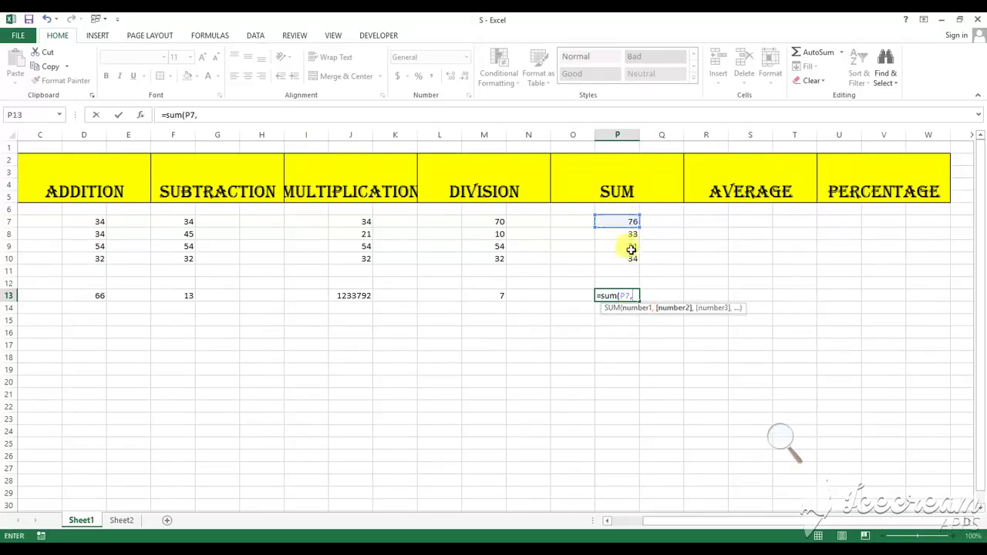
pyautogui.click(628, 235)
pyautogui.write(',')
pyautogui.click(621, 248)
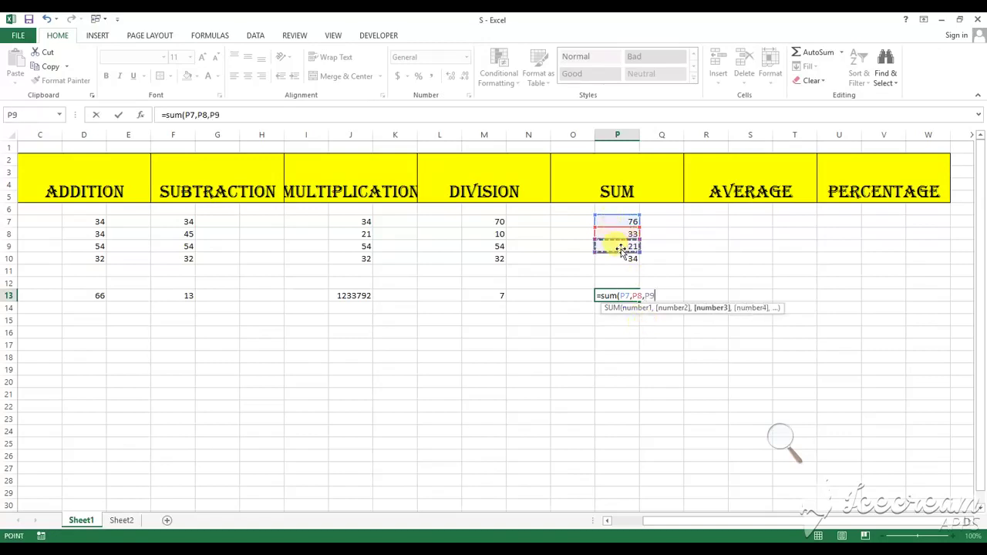
pyautogui.press('F8')
pyautogui.press('BackSpace')
pyautogui.press('BackSpace')
pyautogui.click(631, 259)
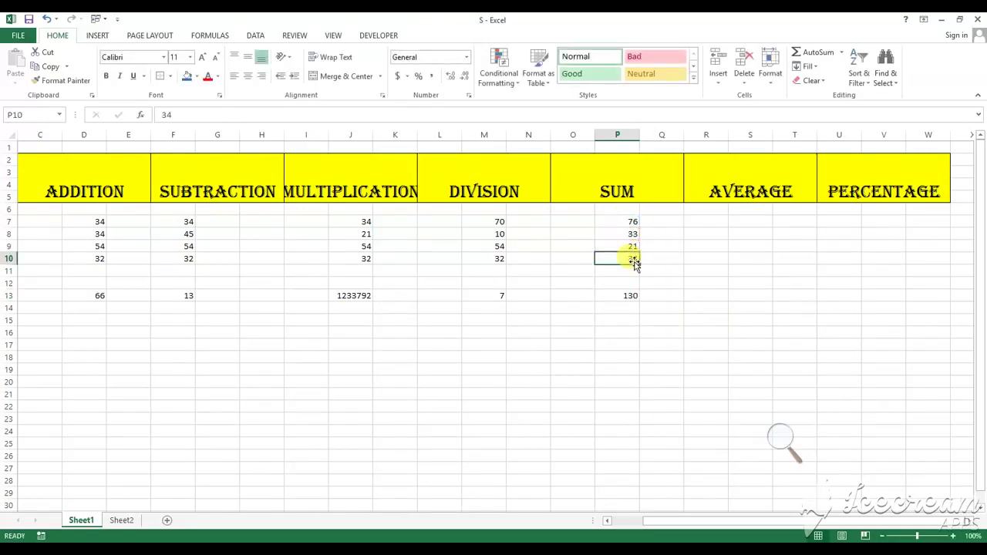
# Replace the separate cell references in P13's formula with the whole range, making it =SUM(P7:P10)
pyautogui.click(630, 295)
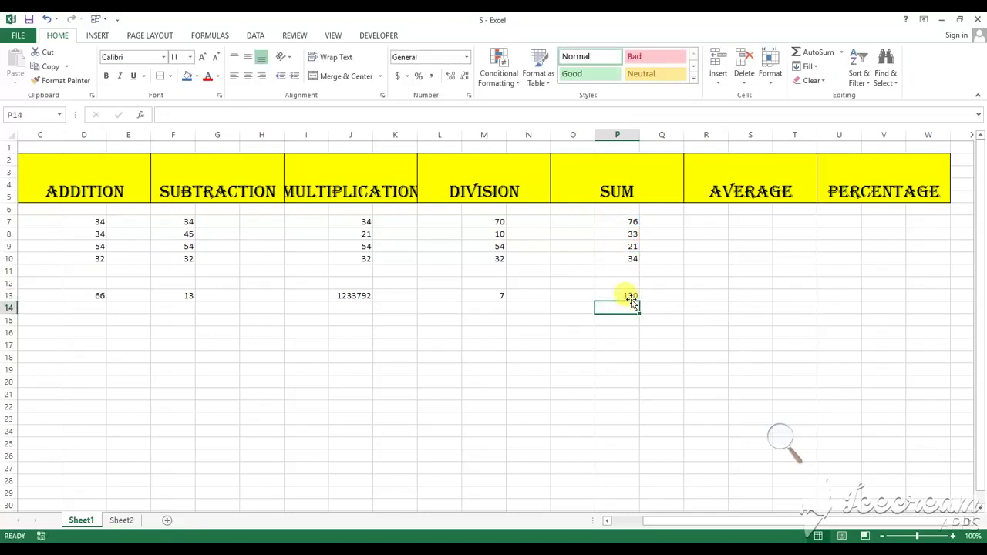
pyautogui.click(211, 115)
pyautogui.moveTo(211, 115); pyautogui.dragTo(193, 115)
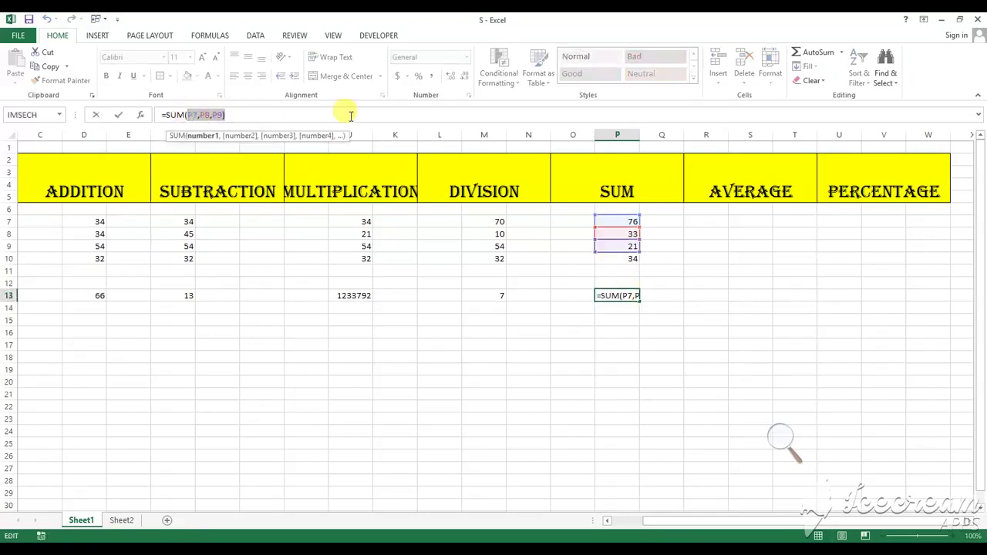
pyautogui.press('BackSpace')
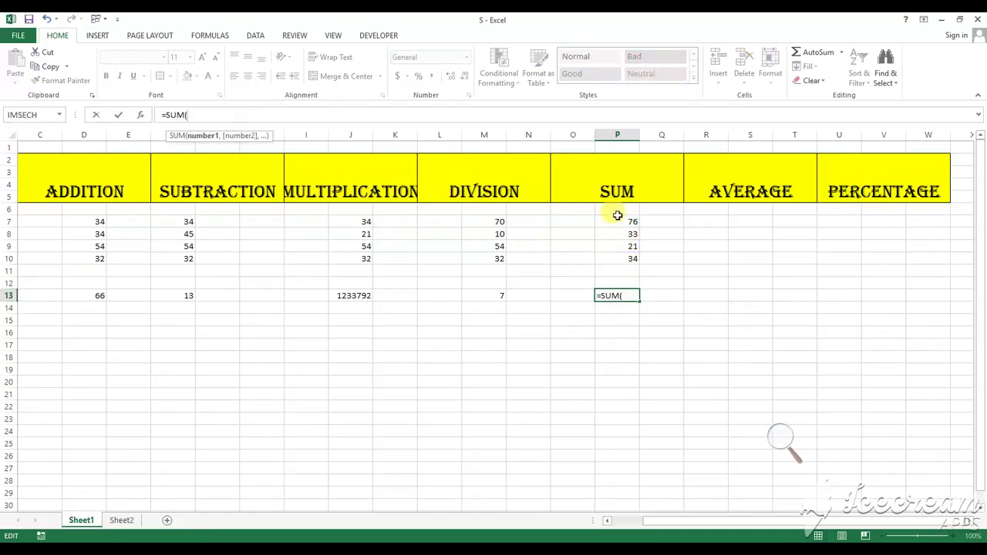
pyautogui.moveTo(620, 220); pyautogui.dragTo(622, 260)
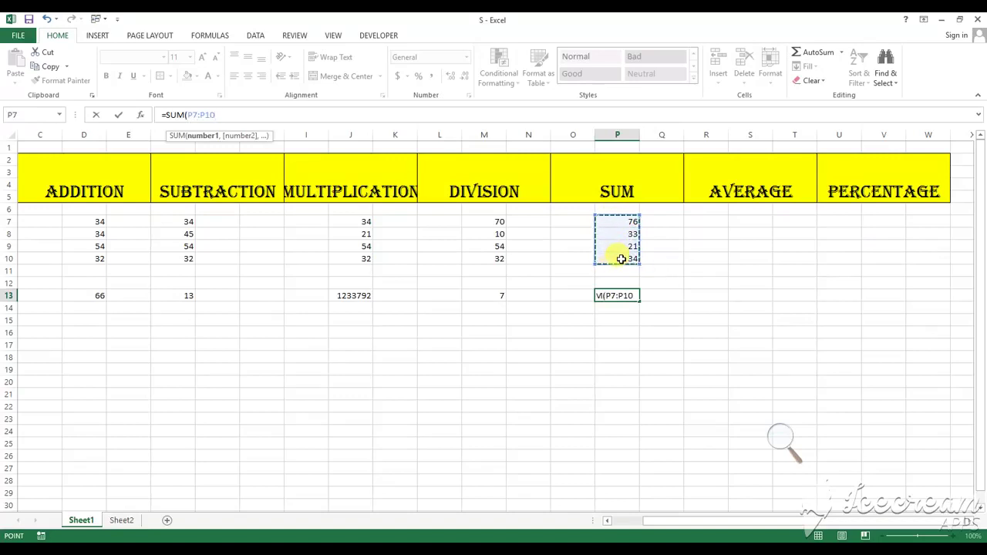
pyautogui.press('Return')
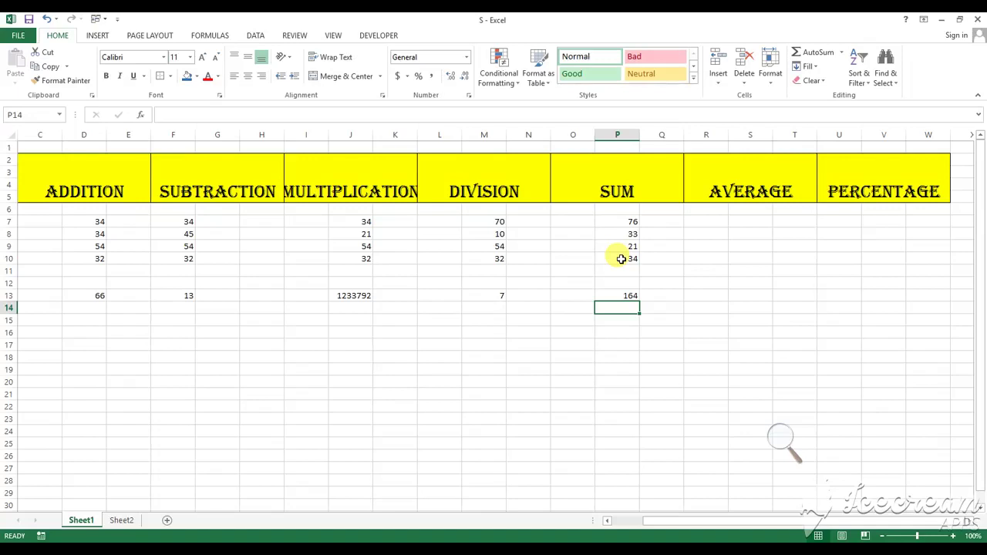
# Clear the range from the SUM formula in P13 and re-enter it as P7:P10, giving =SUM(P7:P10)
pyautogui.moveTo(625, 223); pyautogui.dragTo(623, 263)
pyautogui.click(621, 296)
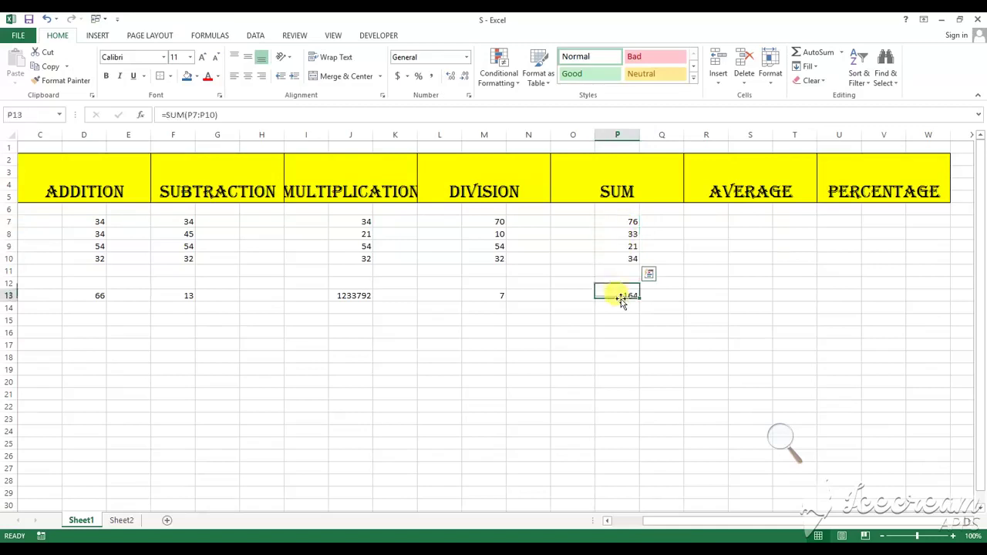
pyautogui.click(243, 114)
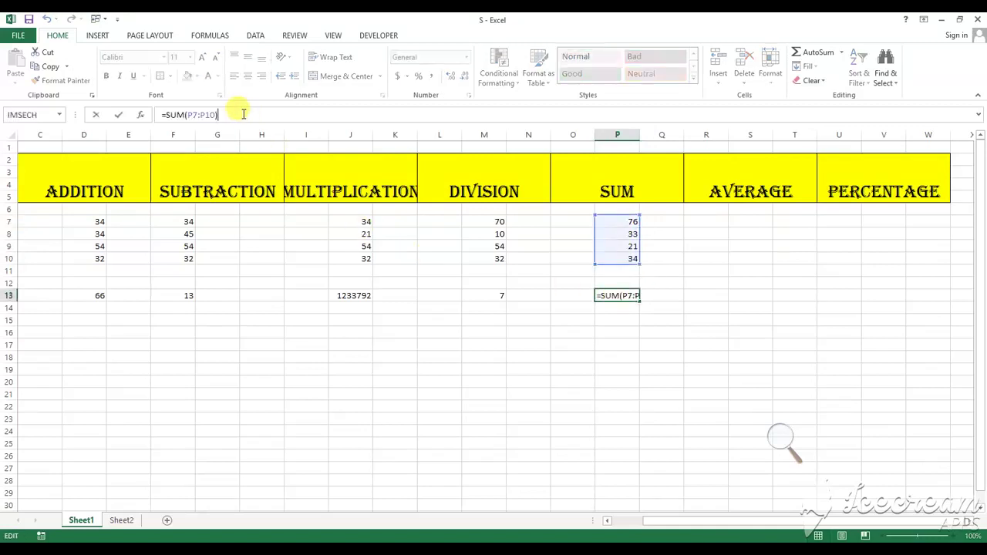
pyautogui.press('BackSpace')
pyautogui.press('BackSpace')
pyautogui.press('BackSpace')
pyautogui.press('BackSpace')
pyautogui.press('BackSpace')
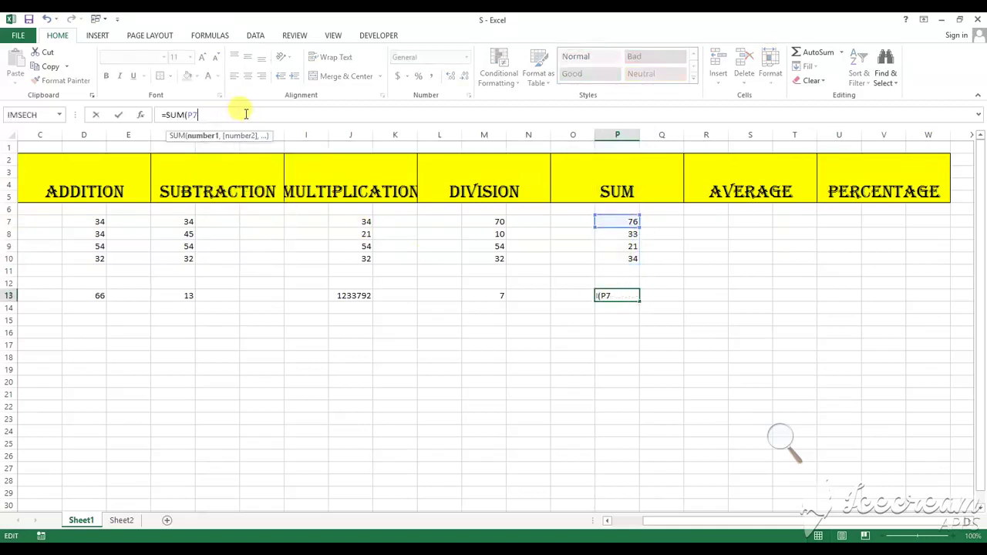
pyautogui.press('BackSpace')
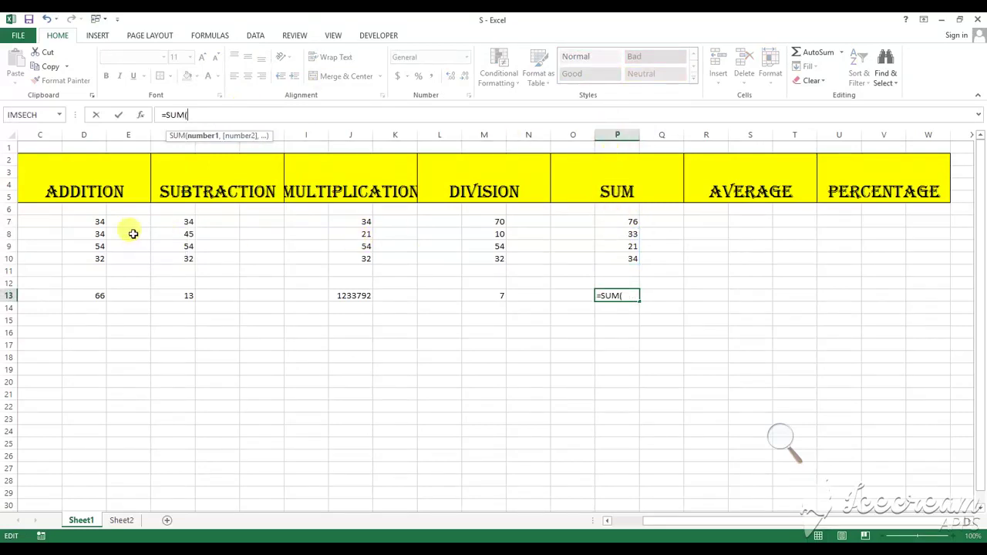
pyautogui.write('P')
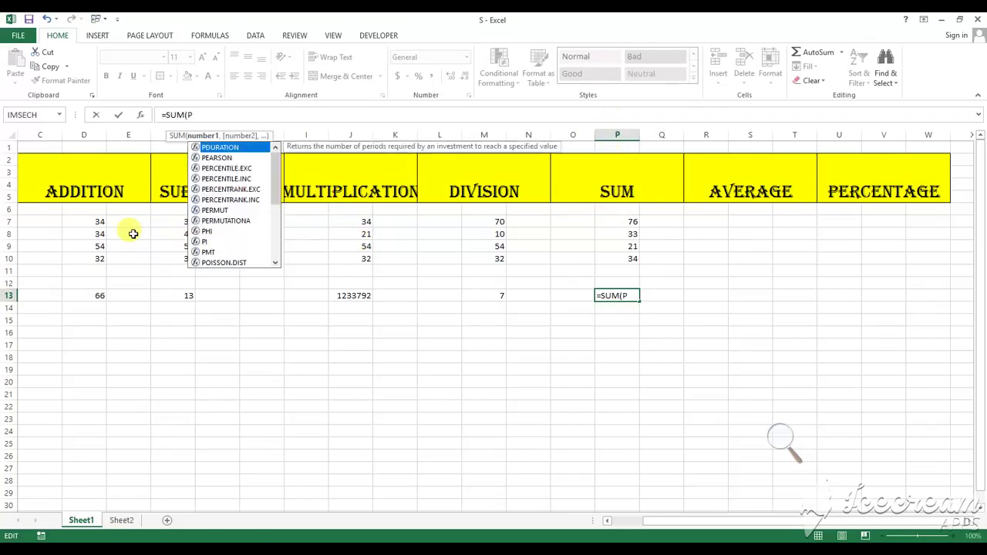
pyautogui.write('7')
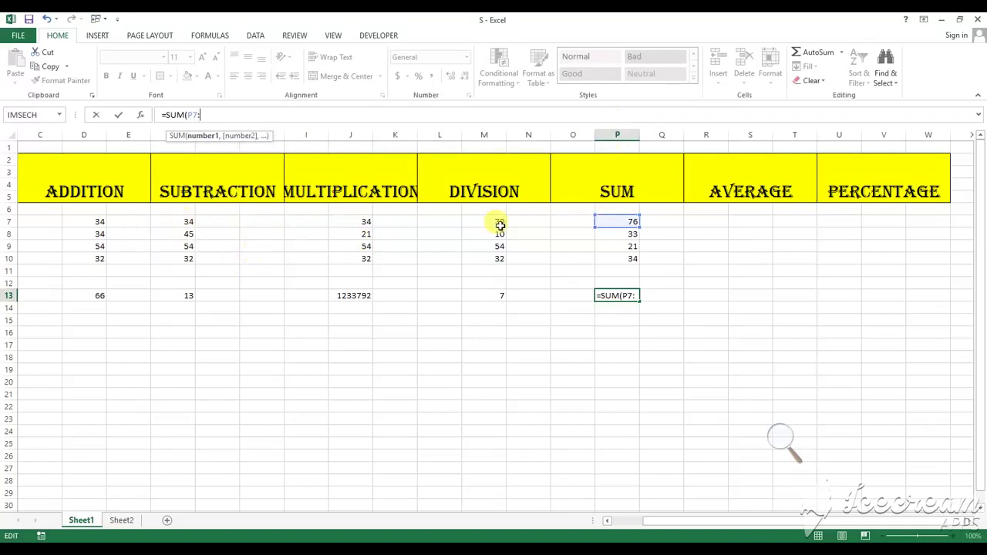
pyautogui.write(':P')
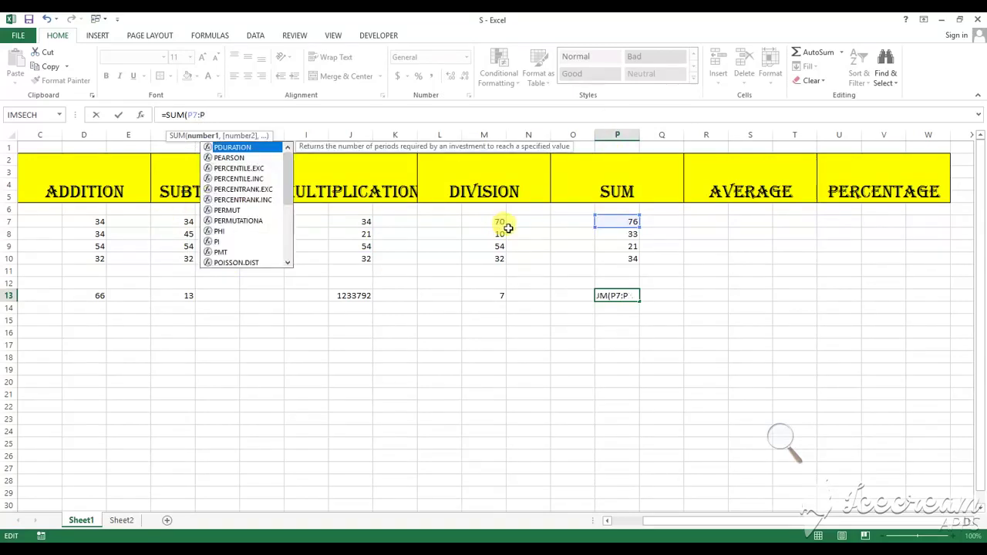
pyautogui.write('10')
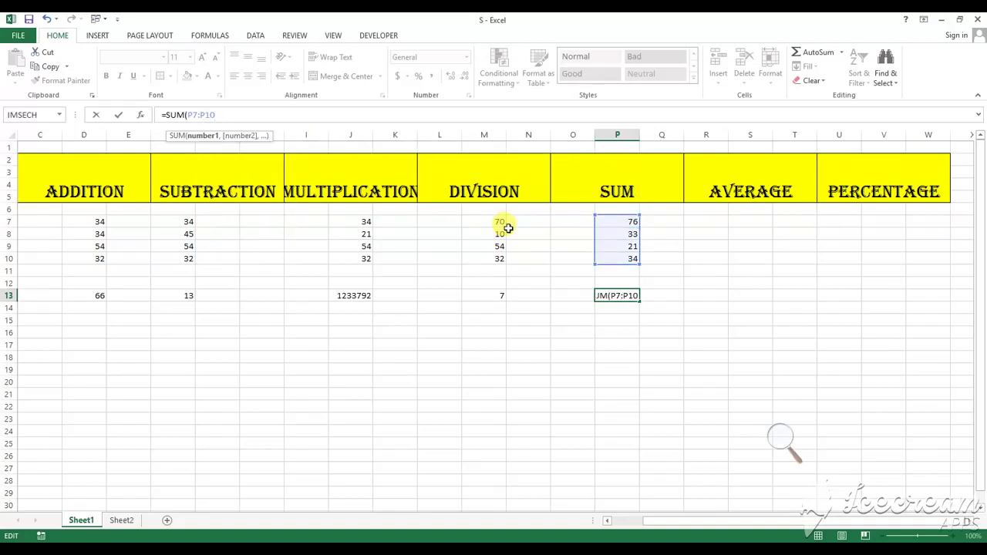
pyautogui.press('Return')
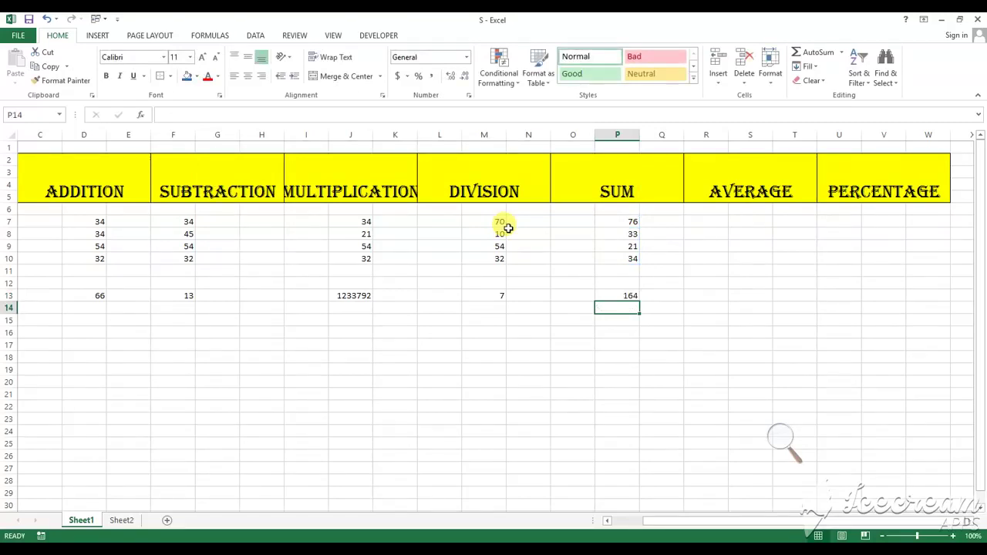
# Copy the four numbers in P7:P10 under SUM into the AVERAGE section, starting at cell S7
pyautogui.click(630, 223)
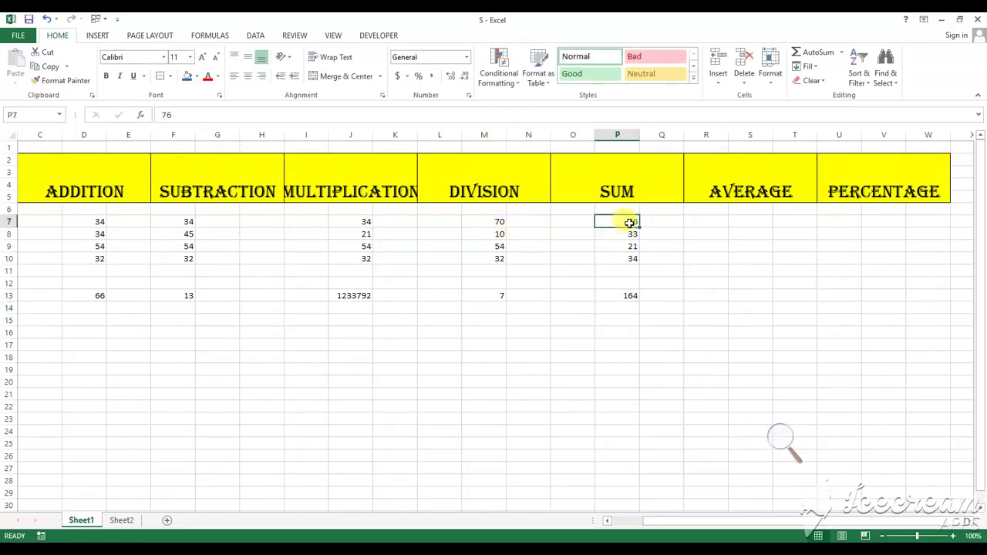
pyautogui.moveTo(630, 222); pyautogui.dragTo(624, 259)
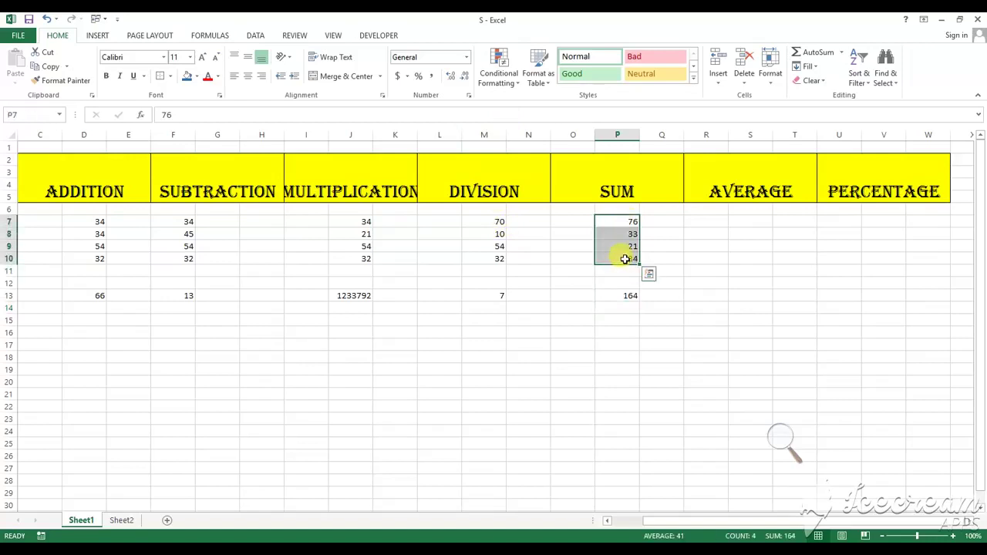
pyautogui.hotkey('ctrl', 'c')
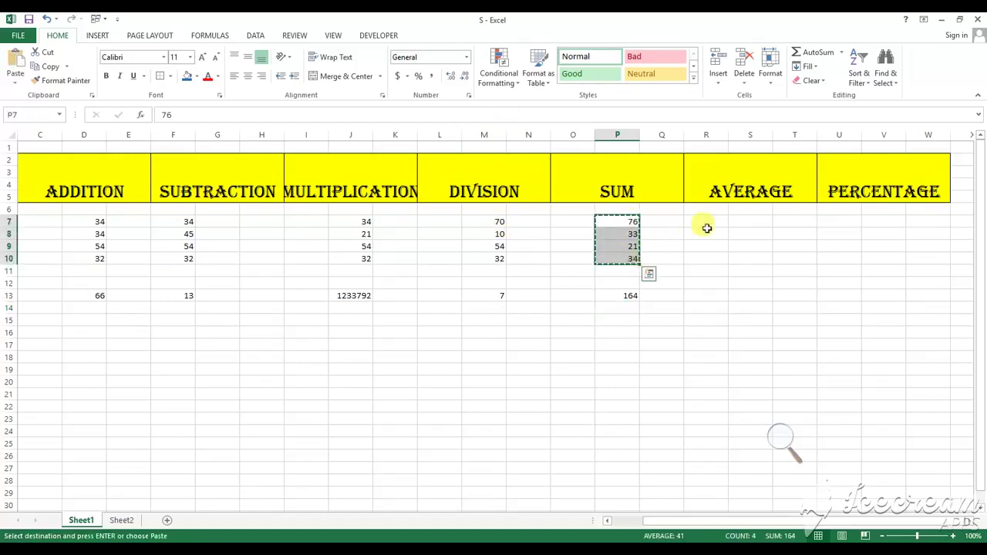
pyautogui.click(738, 222)
pyautogui.hotkey('ctrl', 'v')
# Calculate the average of the copied numbers in cell S13 with the formula =AVERAGE(S7:S10)
pyautogui.click(749, 307)
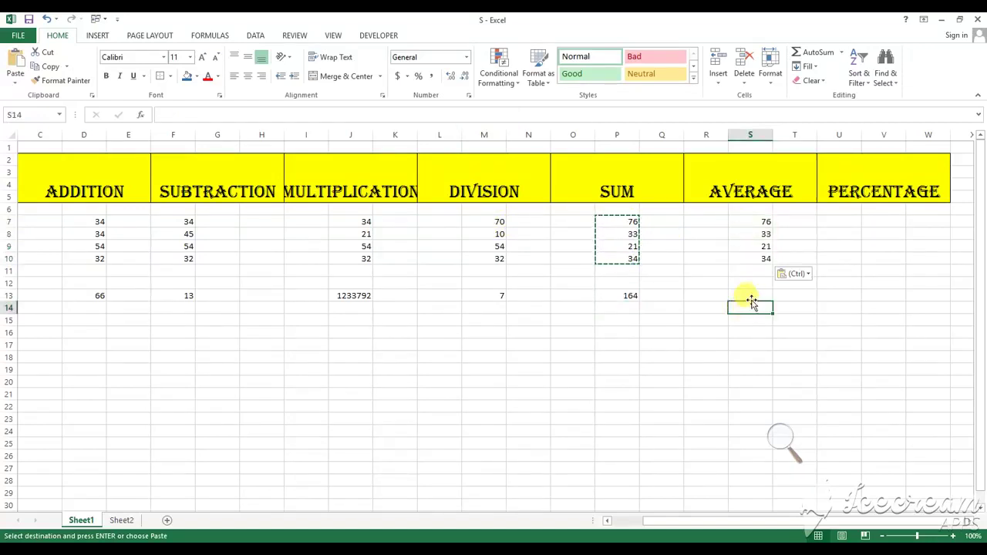
pyautogui.click(752, 295)
pyautogui.write('=')
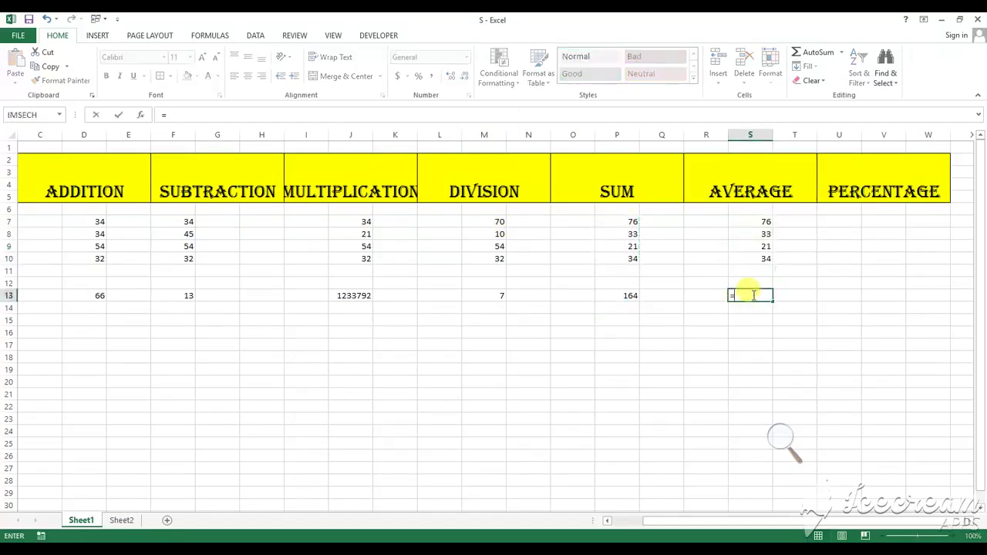
pyautogui.write('a')
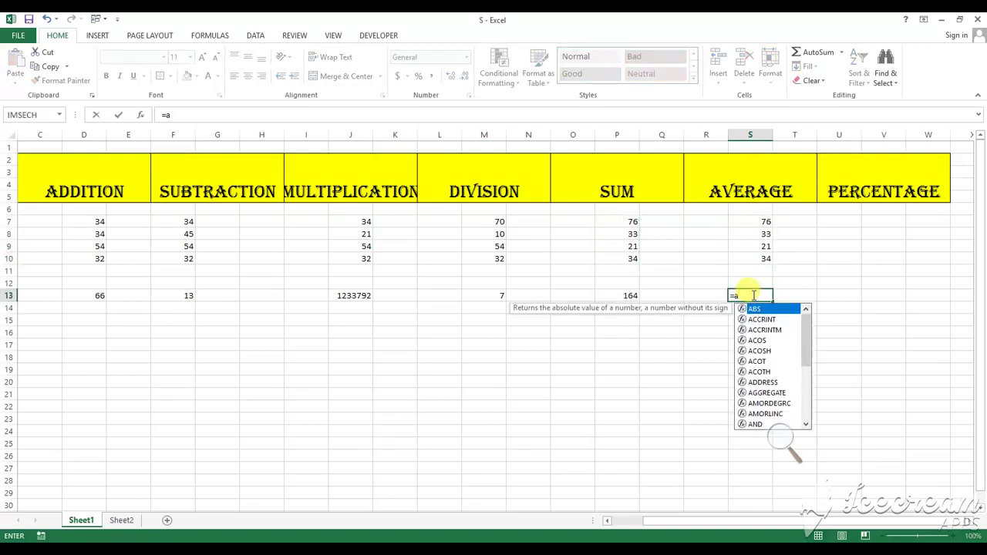
pyautogui.write('ver')
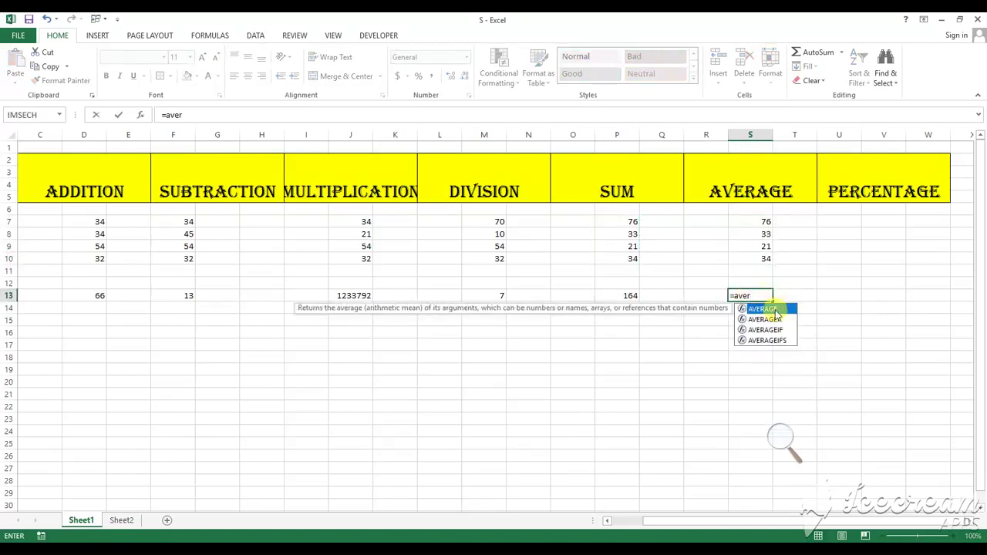
pyautogui.doubleClick(773, 310)
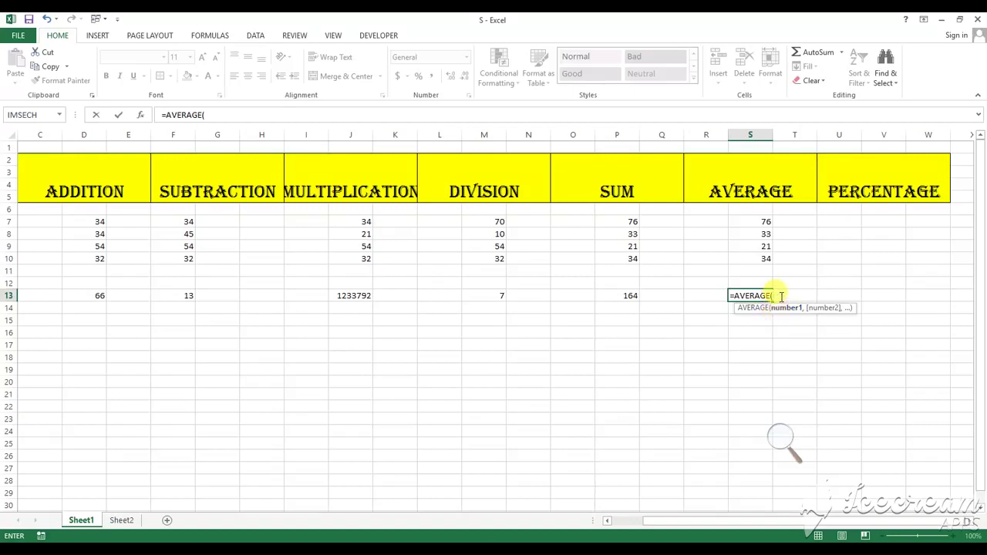
pyautogui.moveTo(751, 221); pyautogui.dragTo(751, 260)
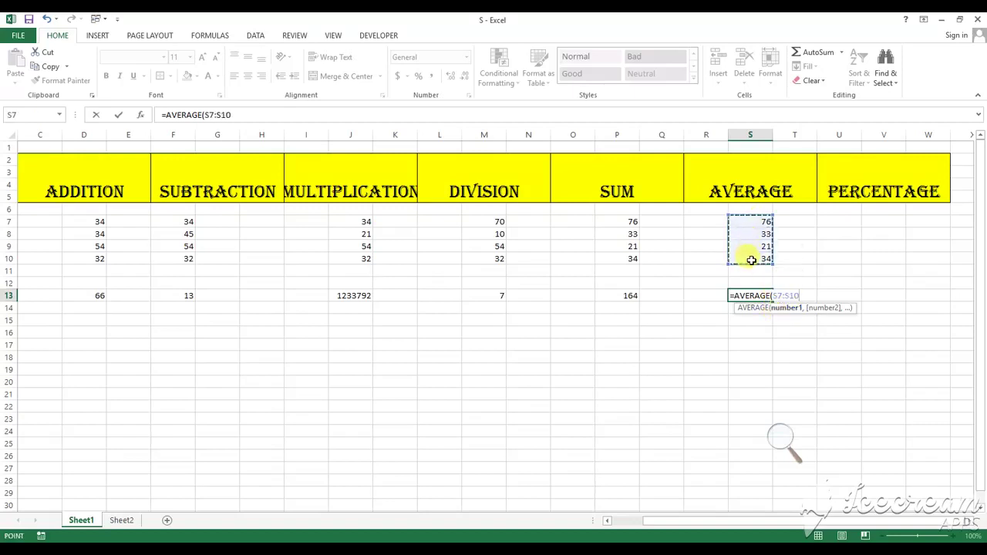
pyautogui.write(')')
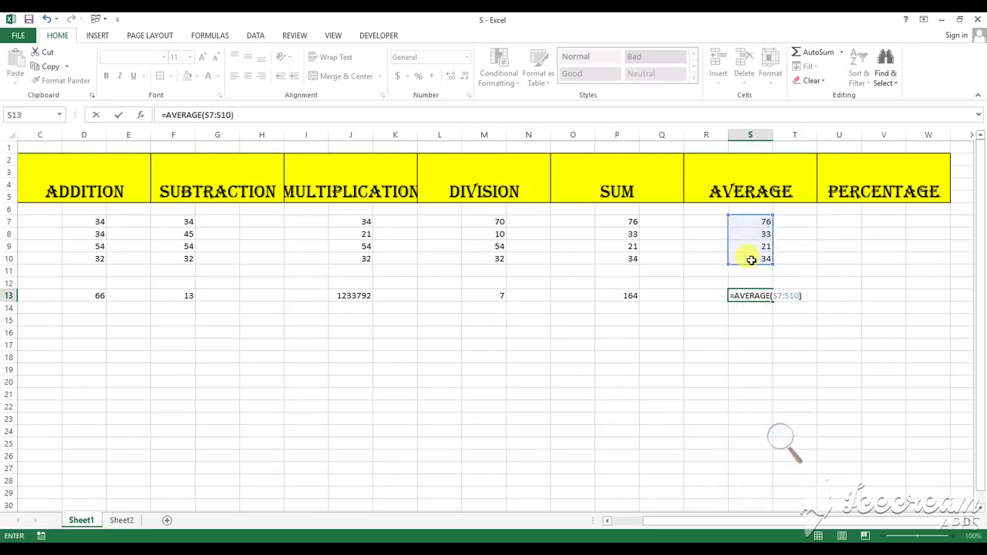
pyautogui.press('Return')
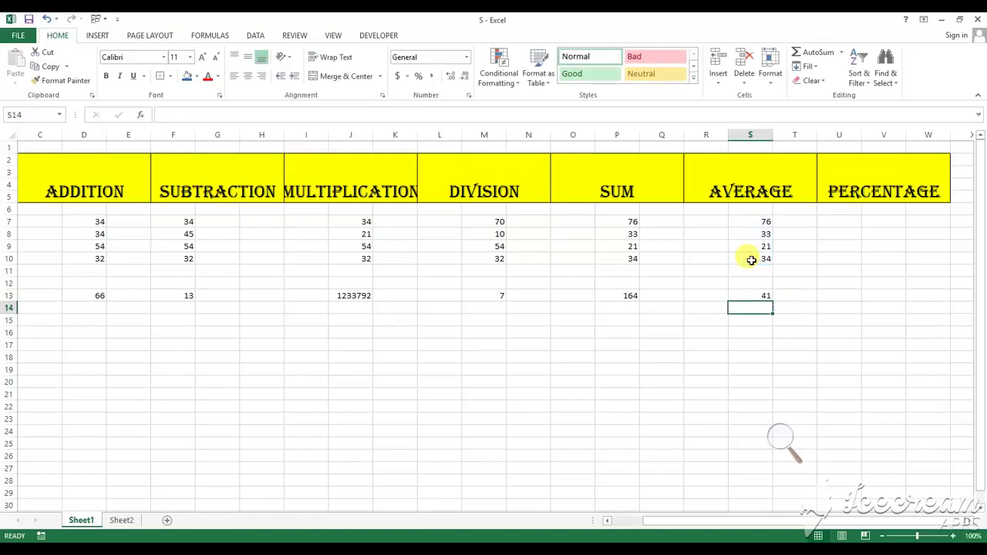
# Compare the SUM result in P13 with the AVERAGE result in S13 and the numbers in S7:S10
pyautogui.click(629, 293)
pyautogui.click(753, 295)
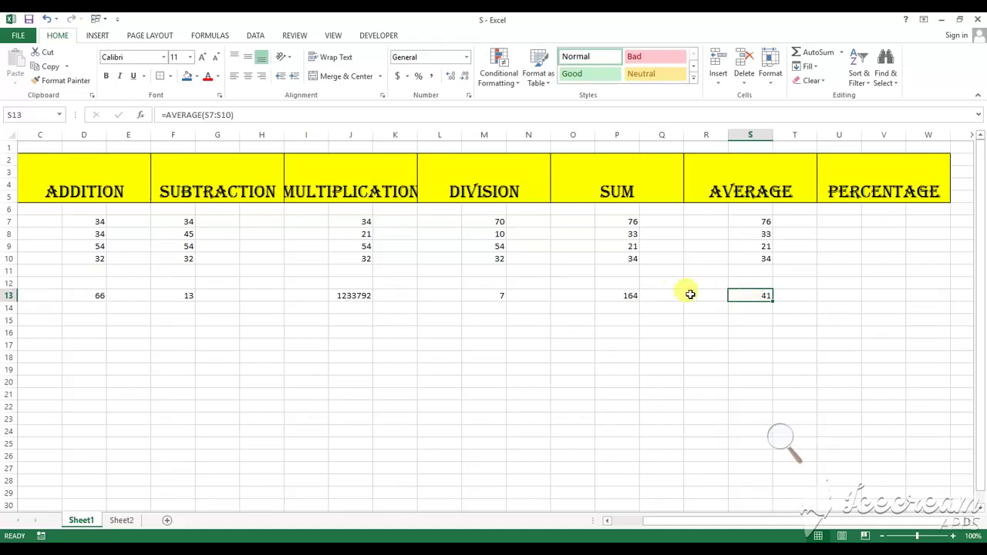
pyautogui.click(634, 296)
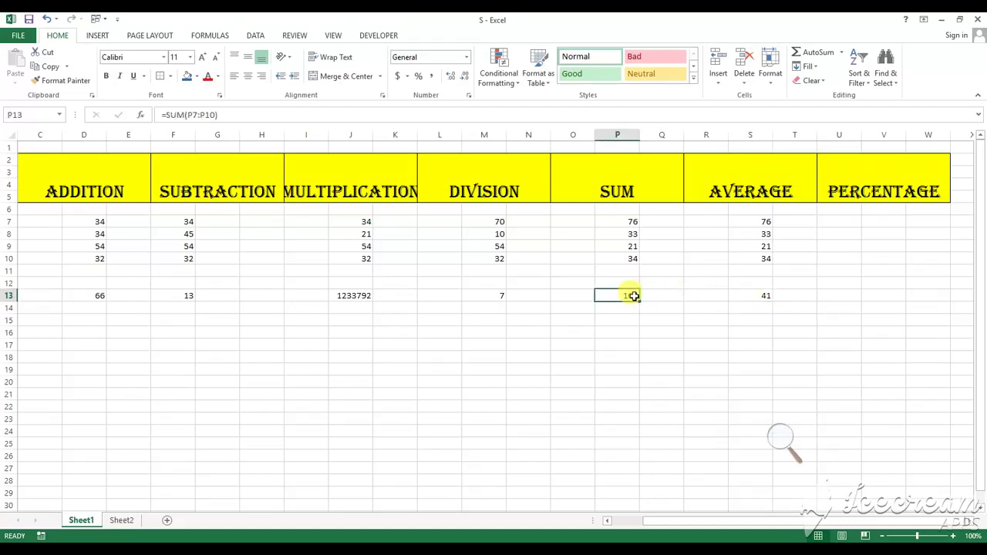
pyautogui.moveTo(761, 221); pyautogui.dragTo(761, 256)
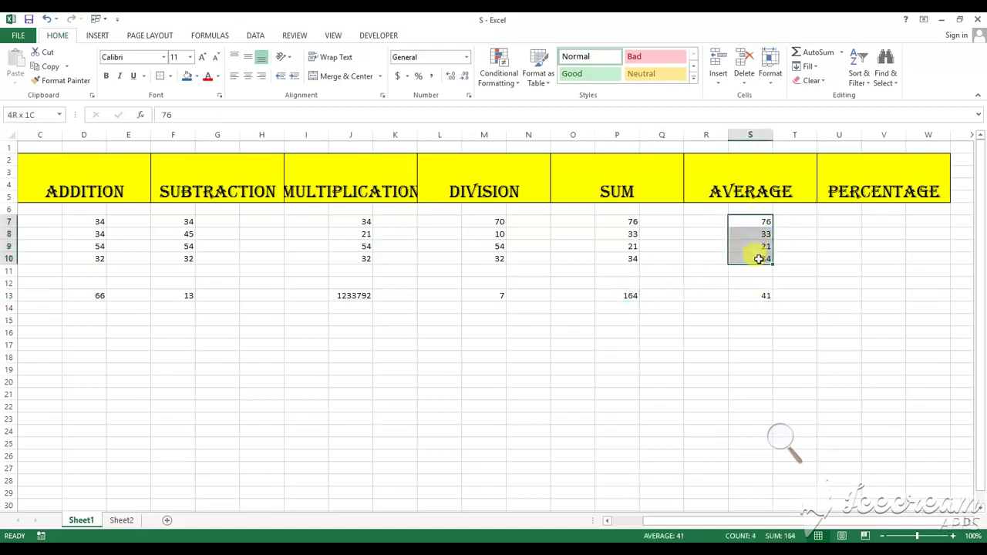
pyautogui.click(759, 294)
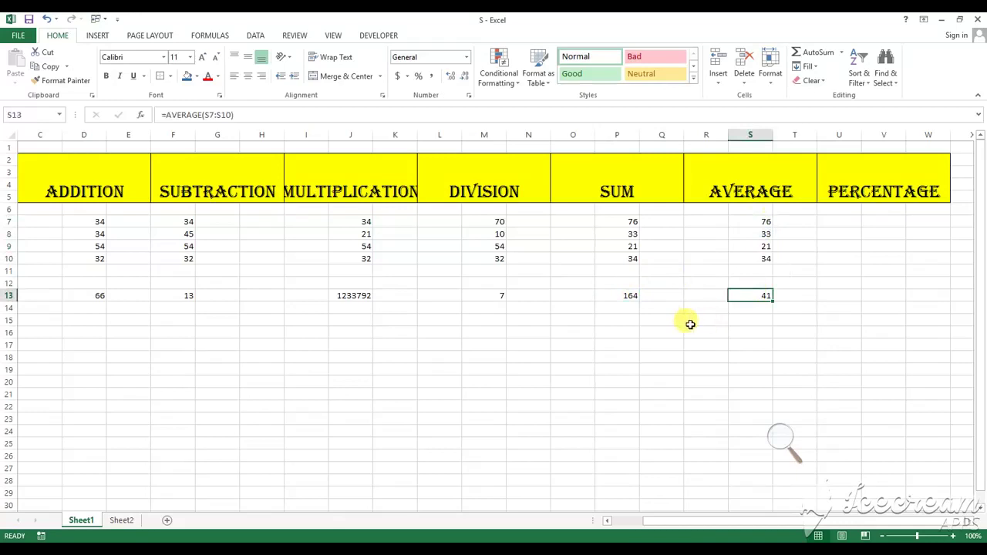
# Cross-check the average by entering =164/4 in cell R15 and compare it with the AVERAGE formula in S13
pyautogui.click(689, 324)
pyautogui.write('=')
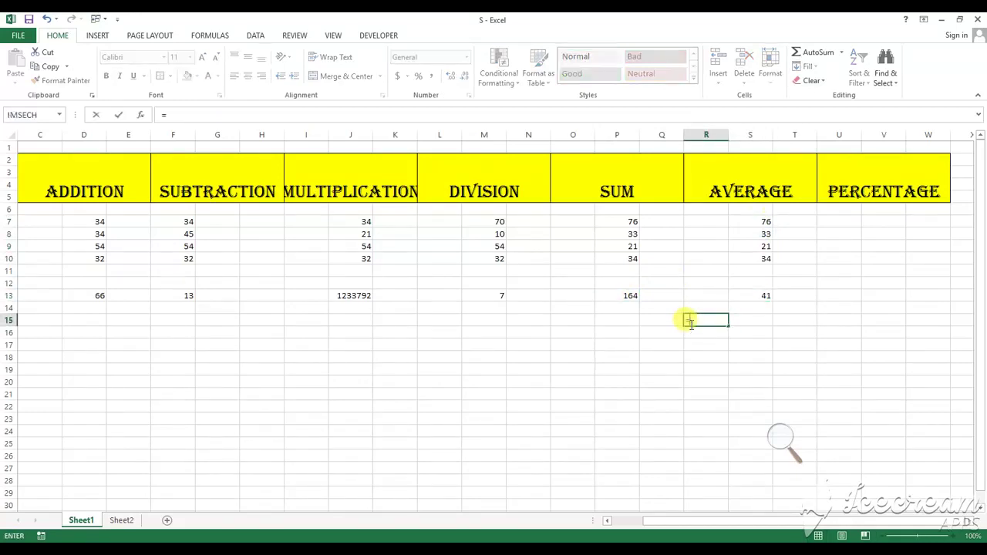
pyautogui.write('164/4')
pyautogui.press('Return')
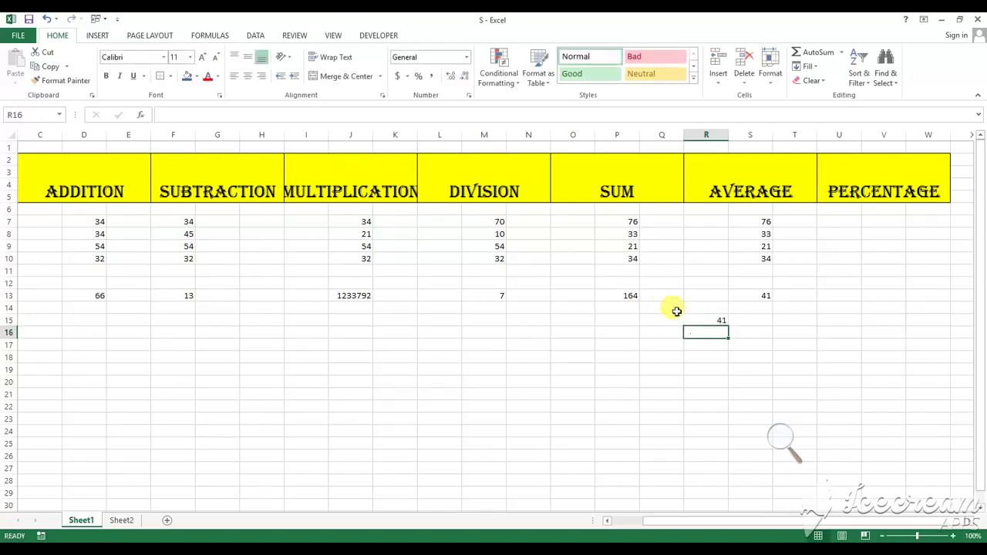
pyautogui.click(714, 320)
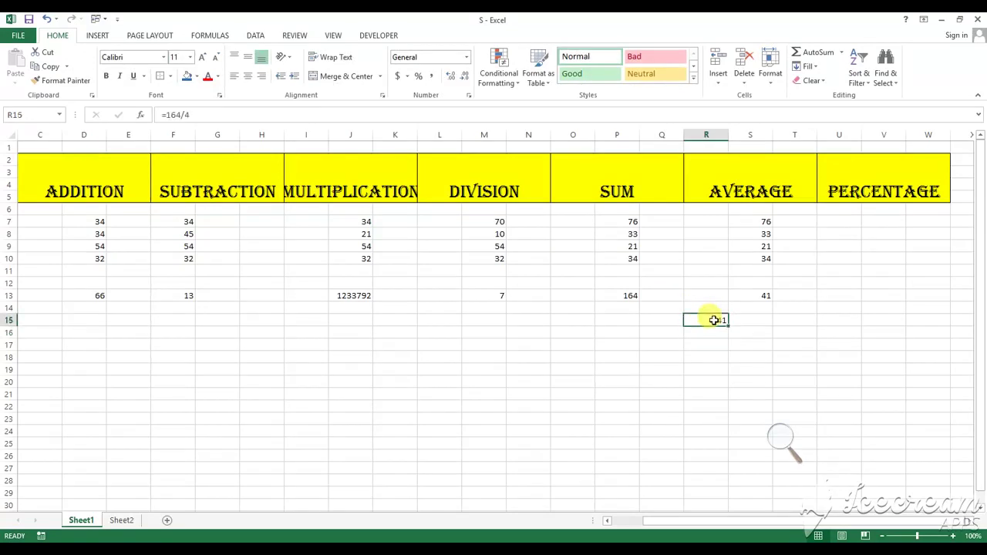
pyautogui.click(763, 293)
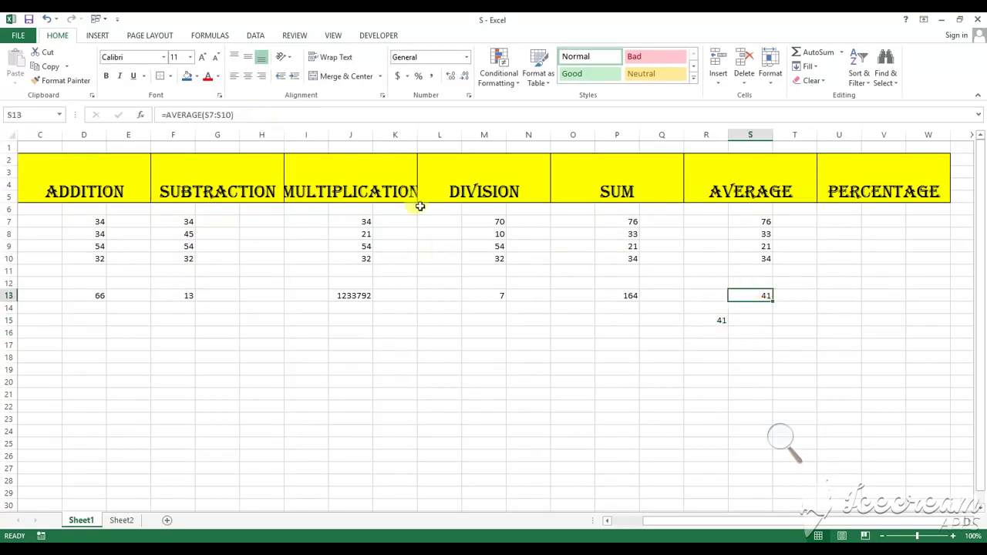
# Delete the cross-check formula from cell R15
pyautogui.click(698, 317)
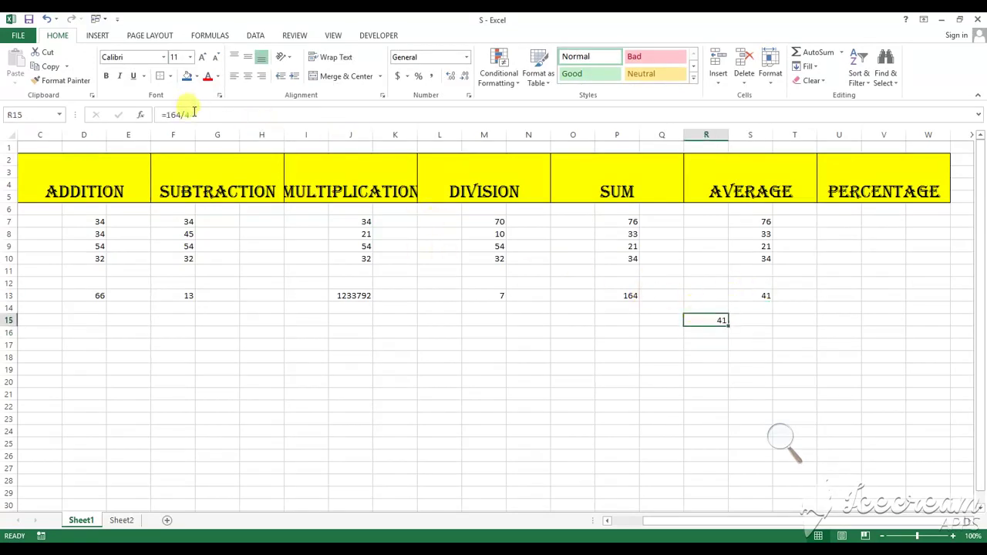
pyautogui.moveTo(208, 114); pyautogui.dragTo(112, 116)
pyautogui.press('Delete')
pyautogui.click(112, 115)
# Select V7 under PERCENTAGE, examine the %age and Remark formulas in J22 and J23 on Sheet2, and return to Sheet1
pyautogui.click(884, 228)
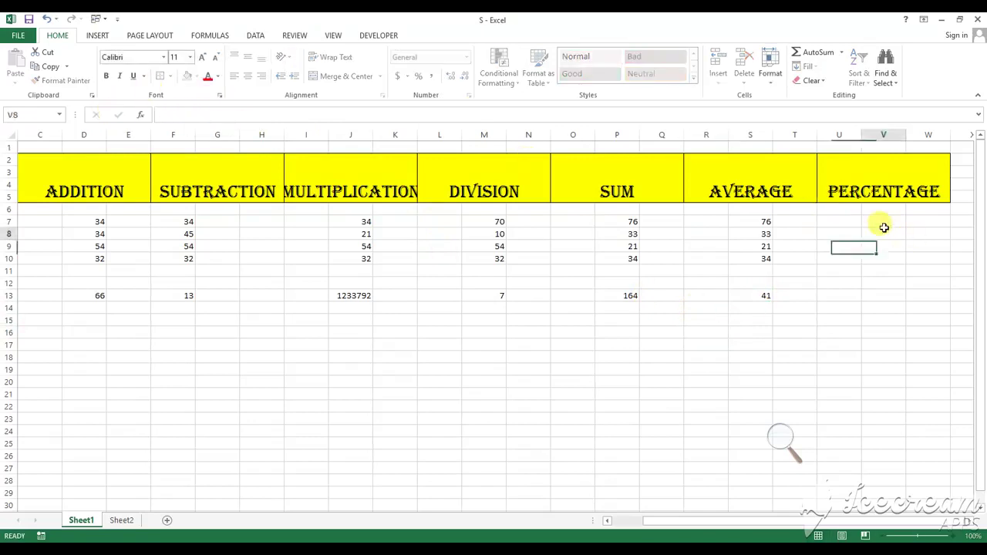
pyautogui.click(884, 222)
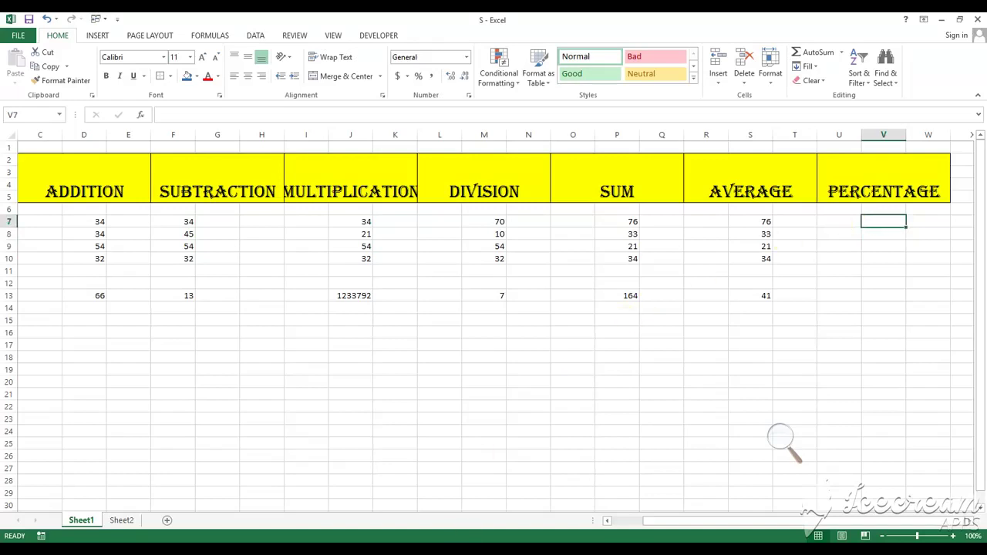
pyautogui.click(124, 521)
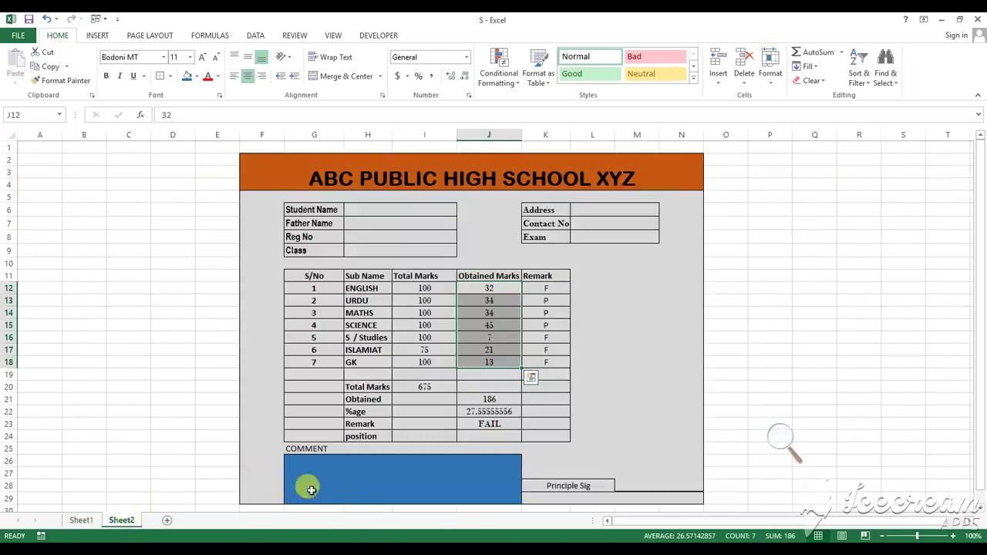
pyautogui.click(489, 412)
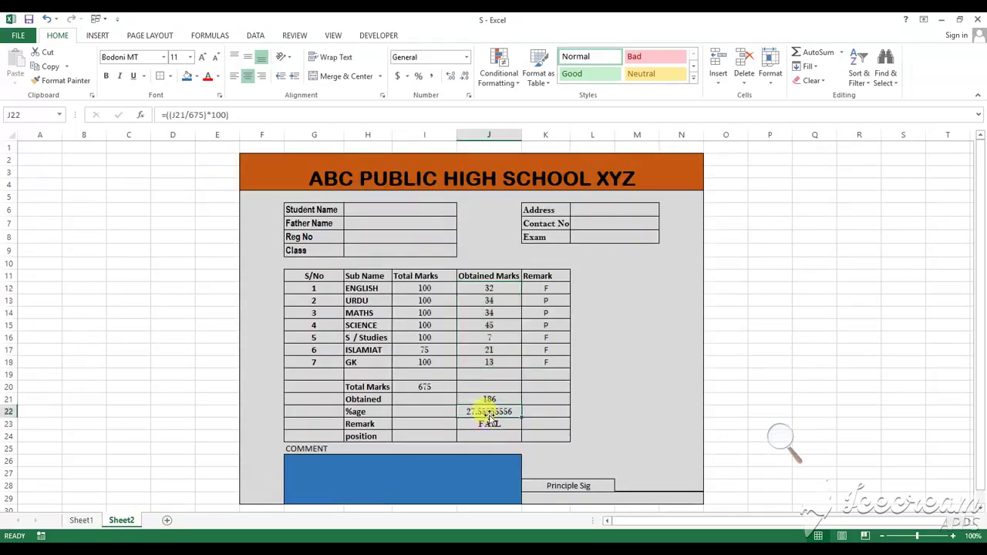
pyautogui.click(492, 427)
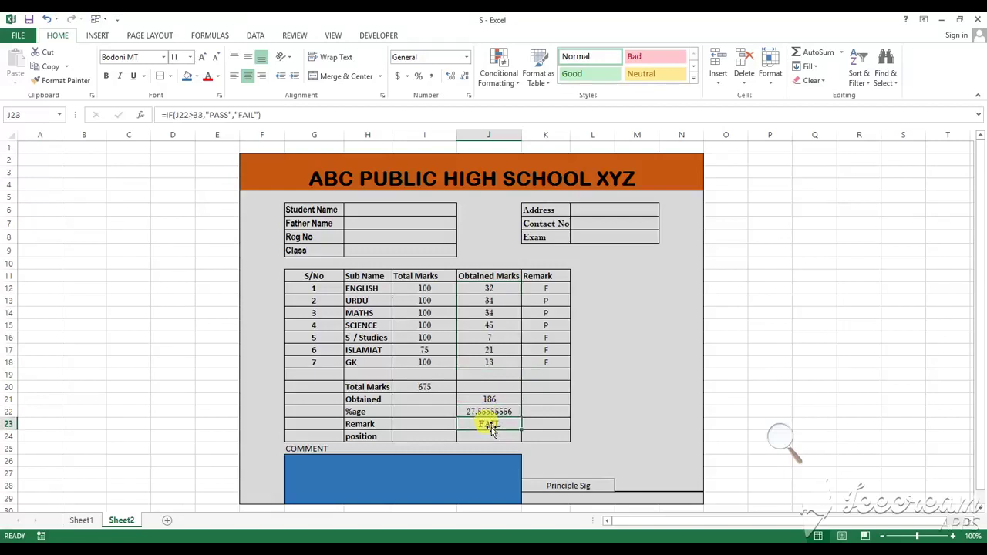
pyautogui.click(81, 521)
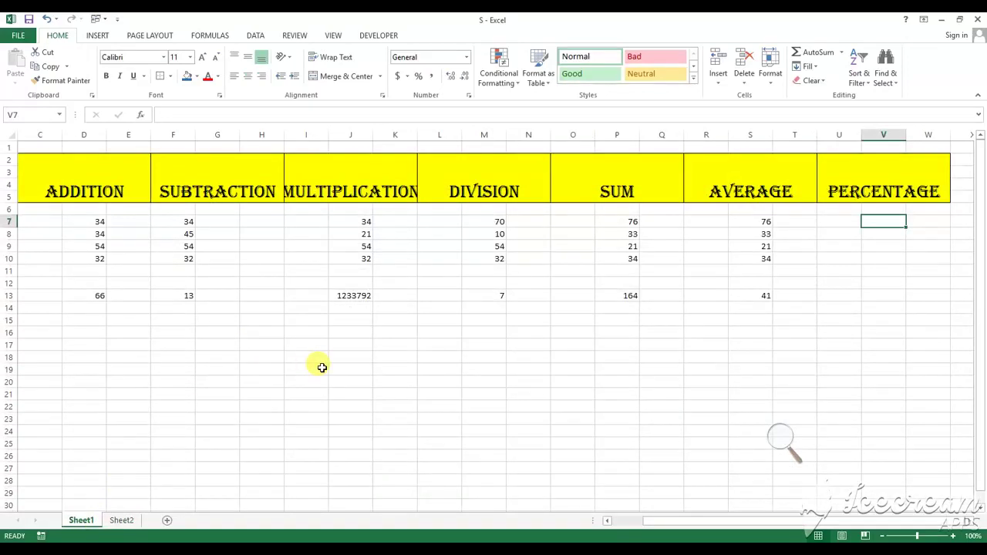
# Copy the four numbers in S7:S10 under AVERAGE to V7:V10 under PERCENTAGE
pyautogui.moveTo(742, 259); pyautogui.dragTo(746, 223)
pyautogui.hotkey('ctrl', 'c')
pyautogui.click(868, 222)
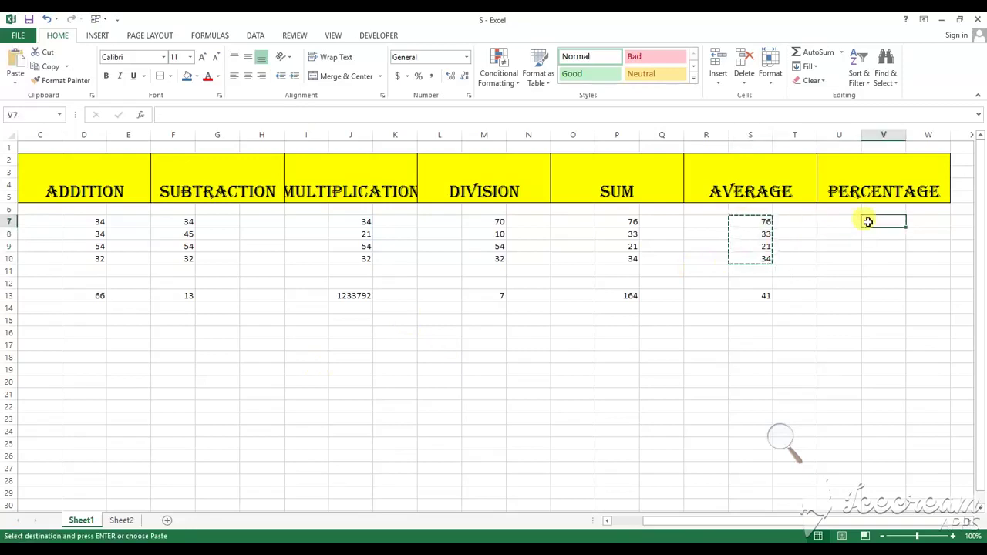
pyautogui.hotkey('ctrl', 'v')
pyautogui.click(874, 296)
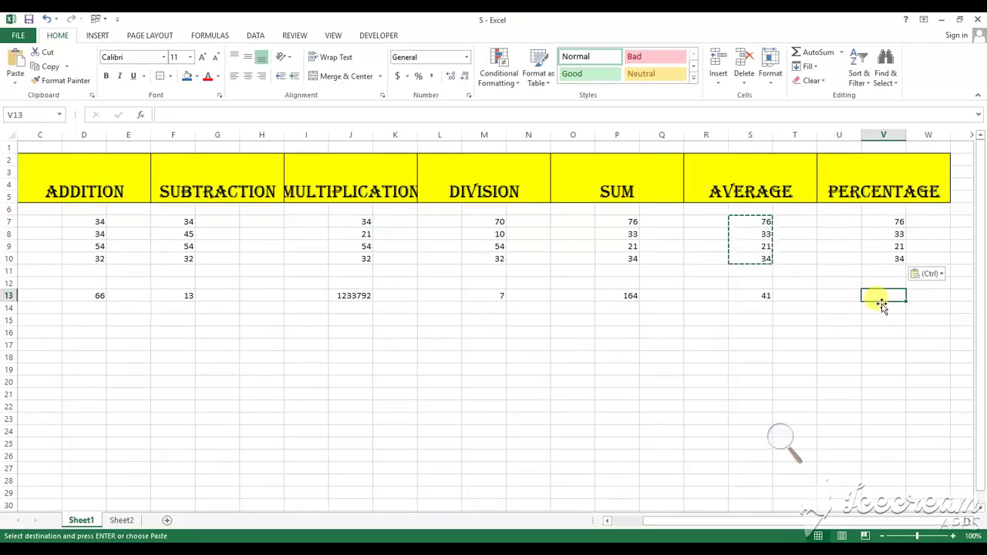
pyautogui.write('=')
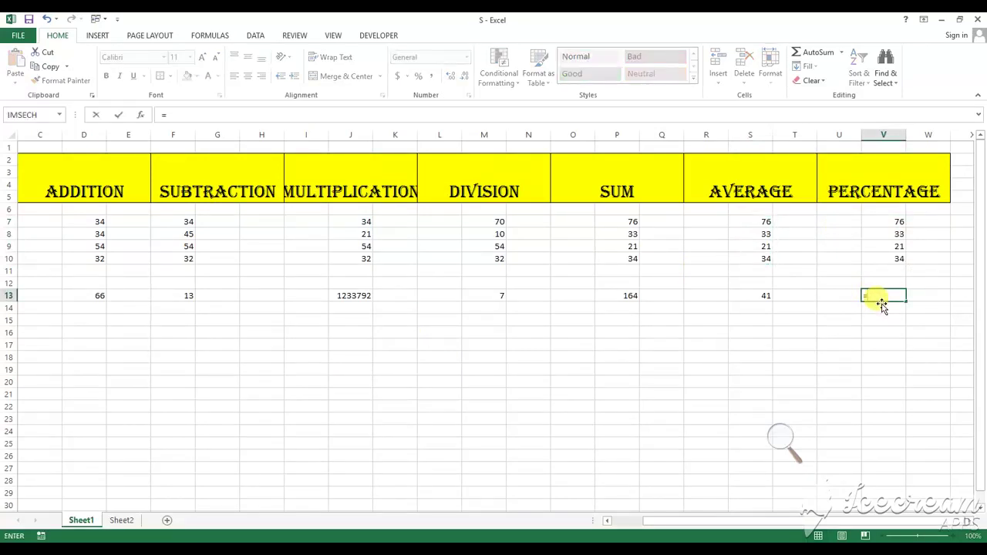
pyautogui.write('(')
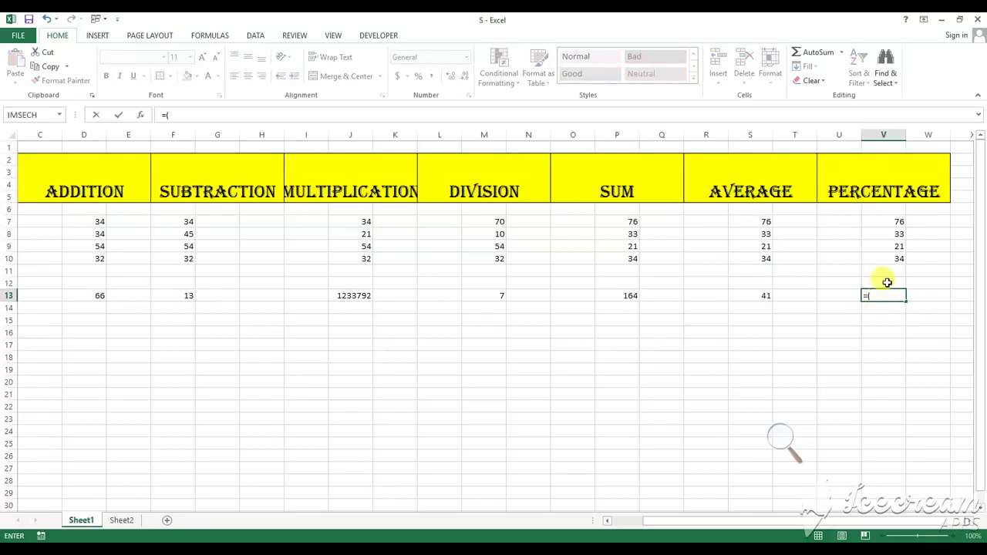
pyautogui.moveTo(887, 283)
pyautogui.mouseDown()
pyautogui.moveTo(881, 226)
pyautogui.moveTo(886, 293)
pyautogui.mouseUp()
pyautogui.click(901, 304)
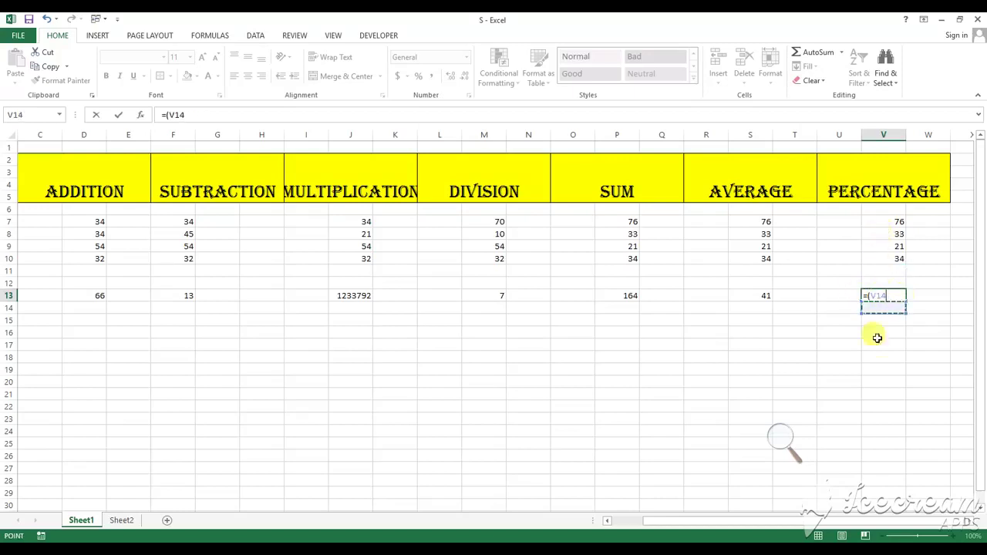
pyautogui.click(889, 382)
pyautogui.hotkey('ctrl', 'z')
pyautogui.press('BackSpace')
pyautogui.press('BackSpace')
pyautogui.press('BackSpace')
pyautogui.press('BackSpace')
pyautogui.press('Escape')
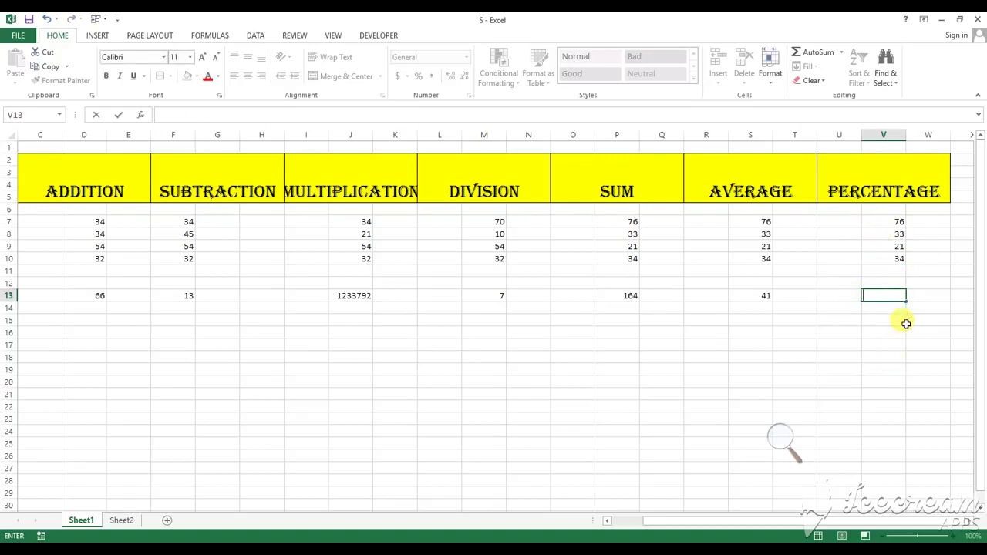
# Total the PERCENTAGE numbers V7:V10 with a SUM formula in cell V12
pyautogui.click(897, 280)
pyautogui.doubleClick(897, 280)
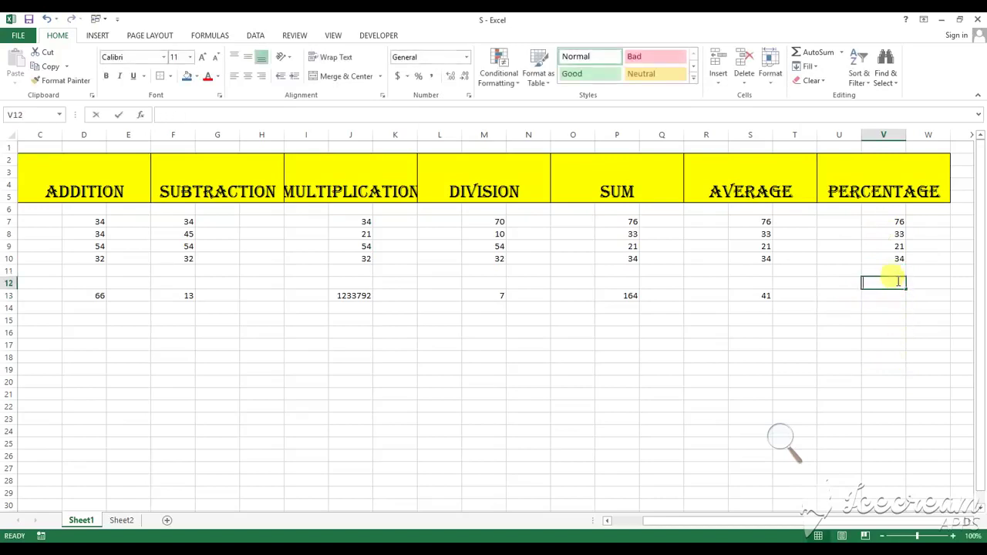
pyautogui.write('=')
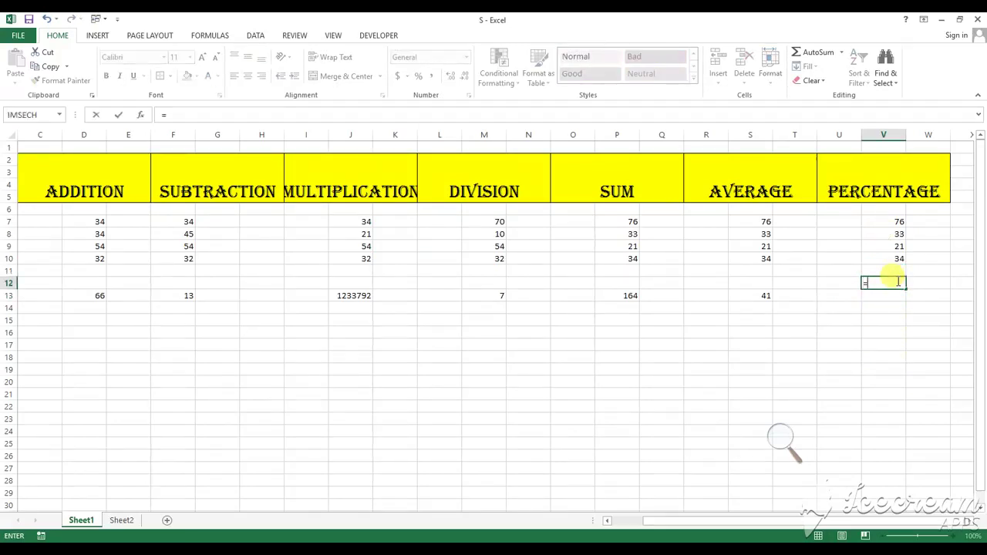
pyautogui.write('sum(')
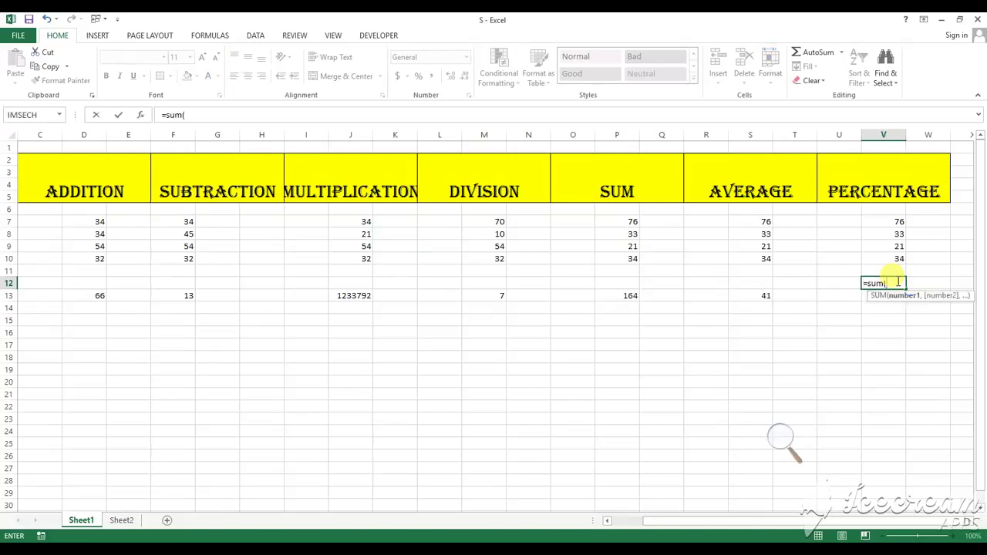
pyautogui.moveTo(892, 222); pyautogui.dragTo(892, 256)
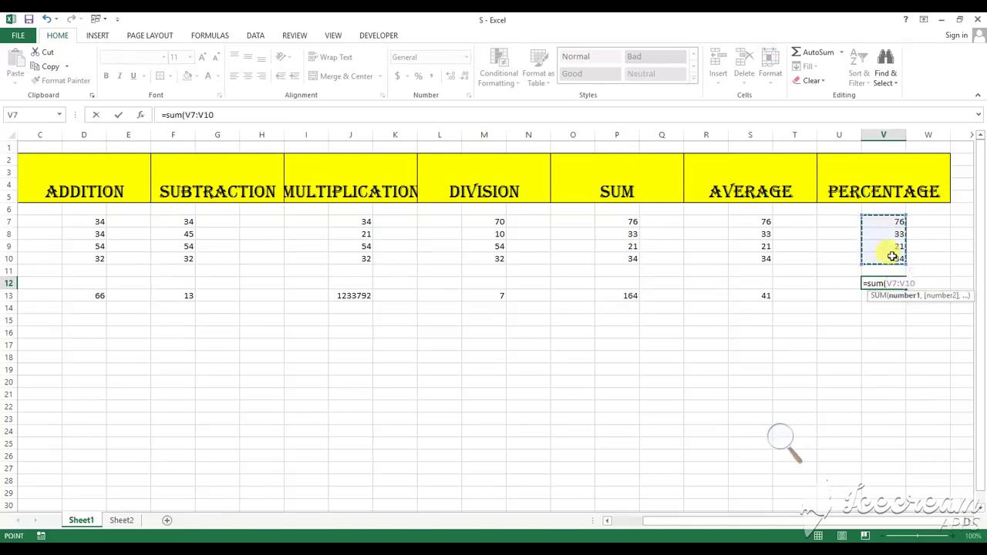
pyautogui.press('Return')
# Enter the percentage formula =((V12/400)*100) in cell V14
pyautogui.click(895, 308)
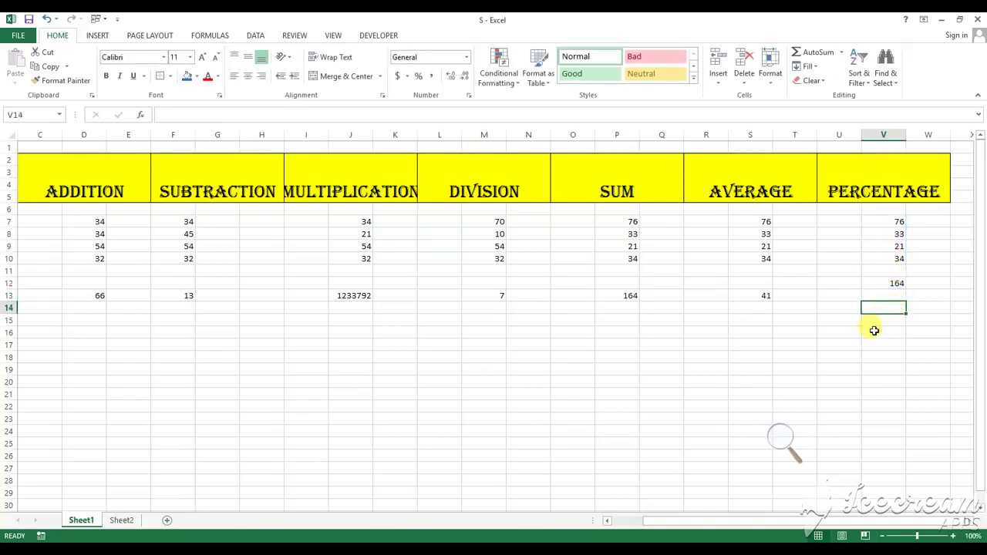
pyautogui.write('=')
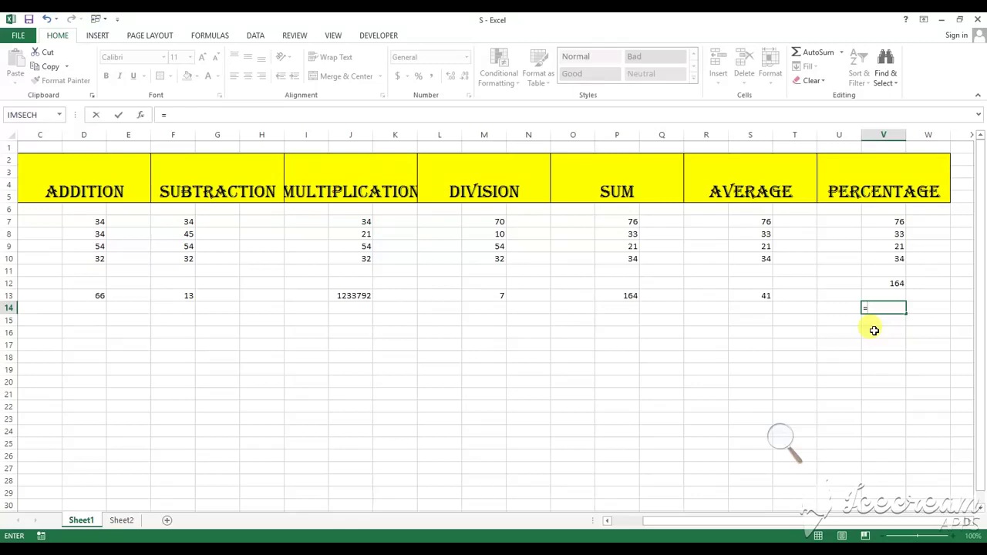
pyautogui.write('(')
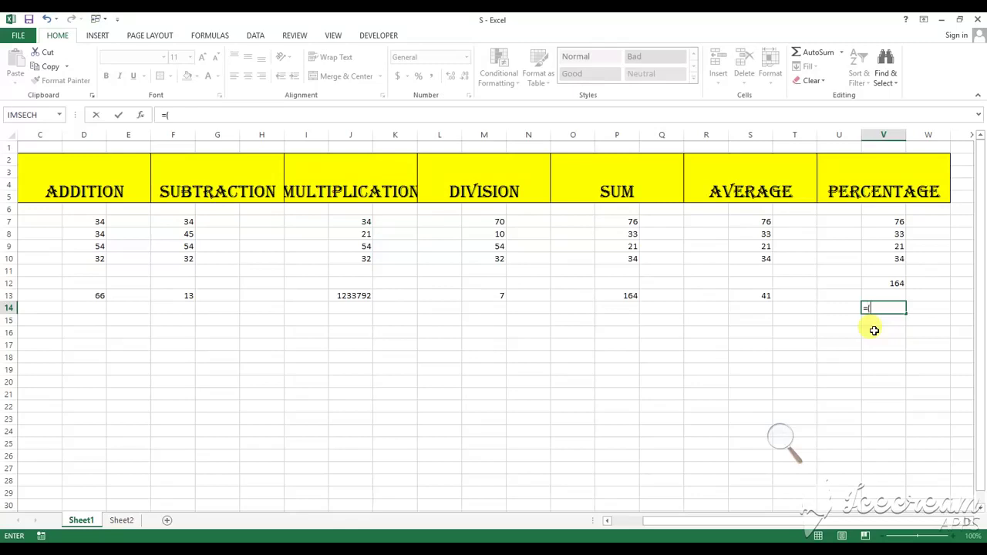
pyautogui.click(892, 283)
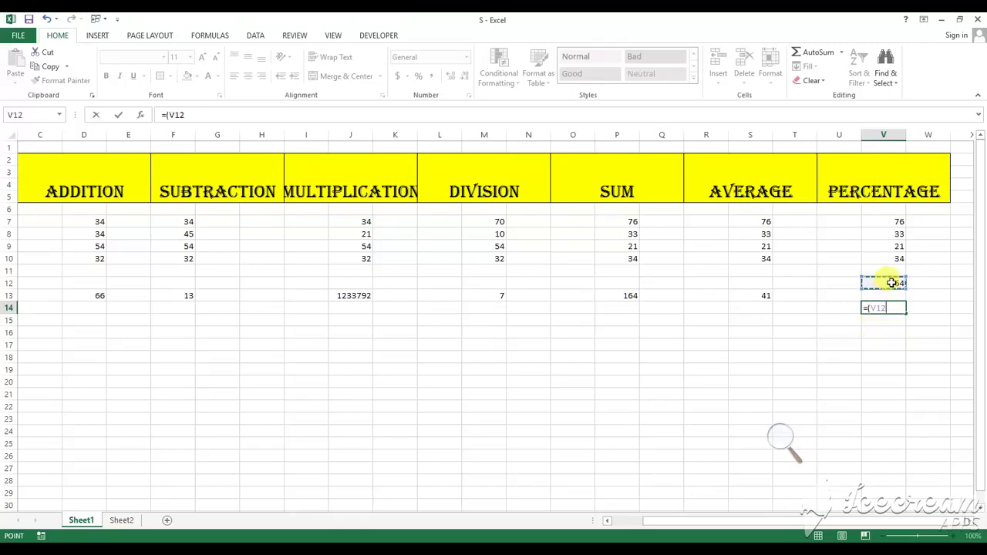
pyautogui.write('/400)')
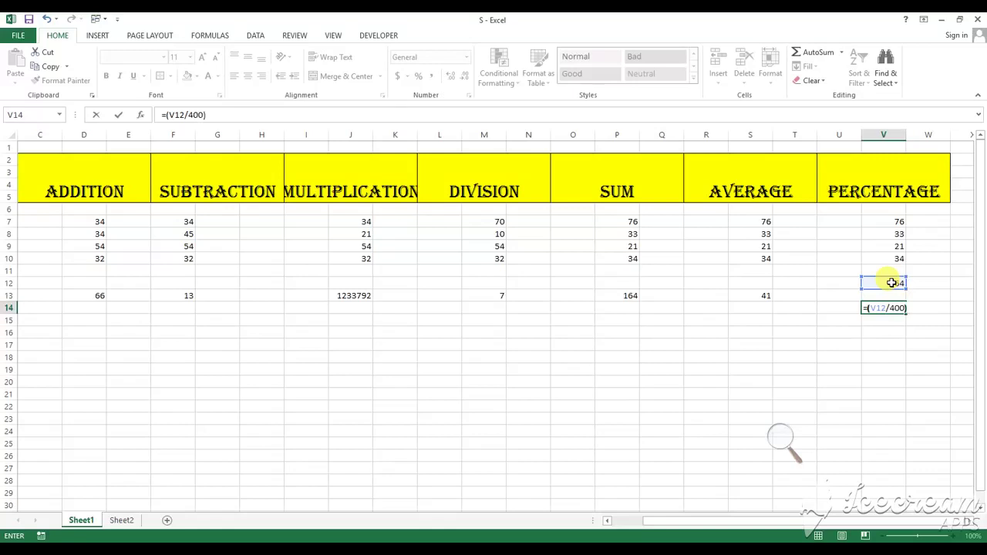
pyautogui.click(867, 308)
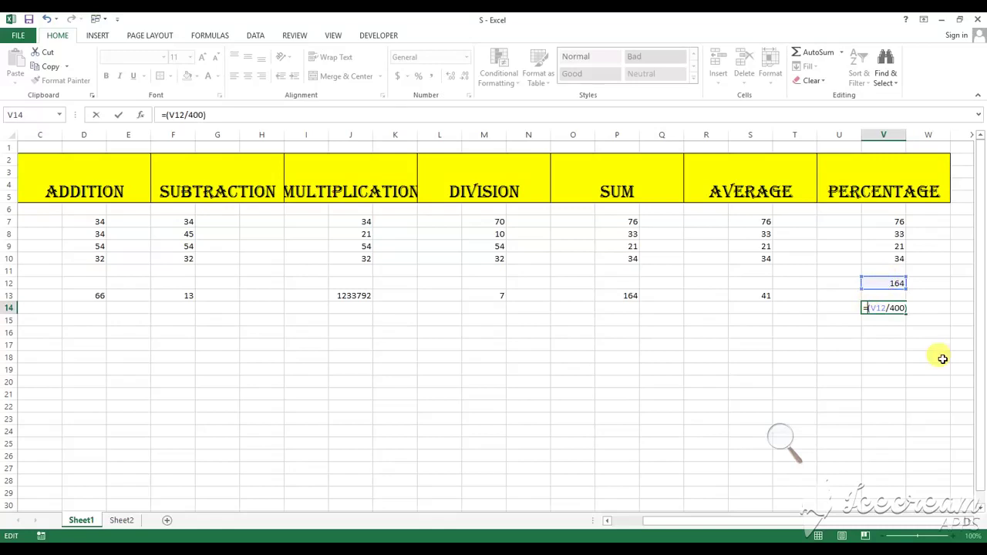
pyautogui.write('(')
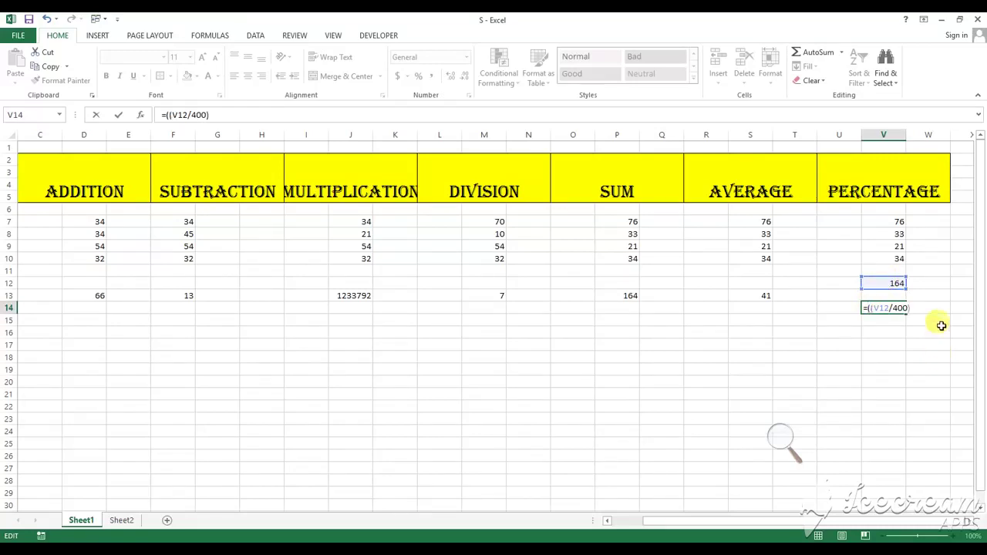
pyautogui.click(923, 308)
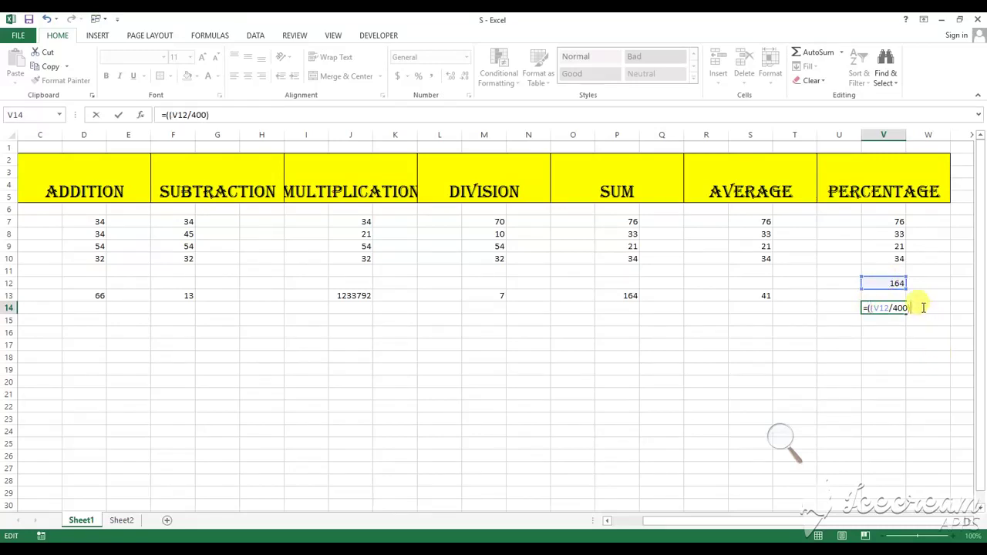
pyautogui.write('*100)')
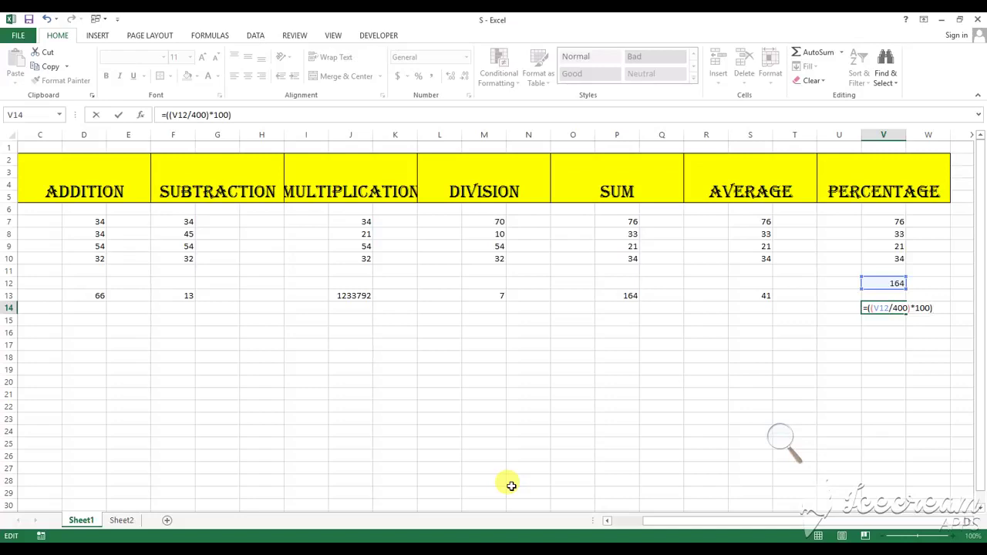
pyautogui.press('Return')
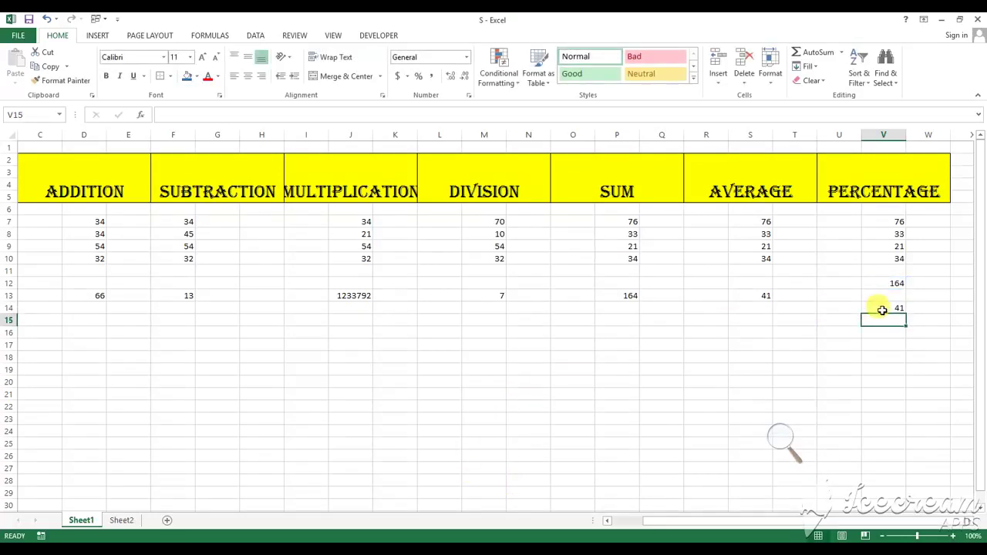
# Change the total marks in V14's percentage formula to 375 so it reads =((V12/375)*100), and reselect the cell
pyautogui.click(884, 310)
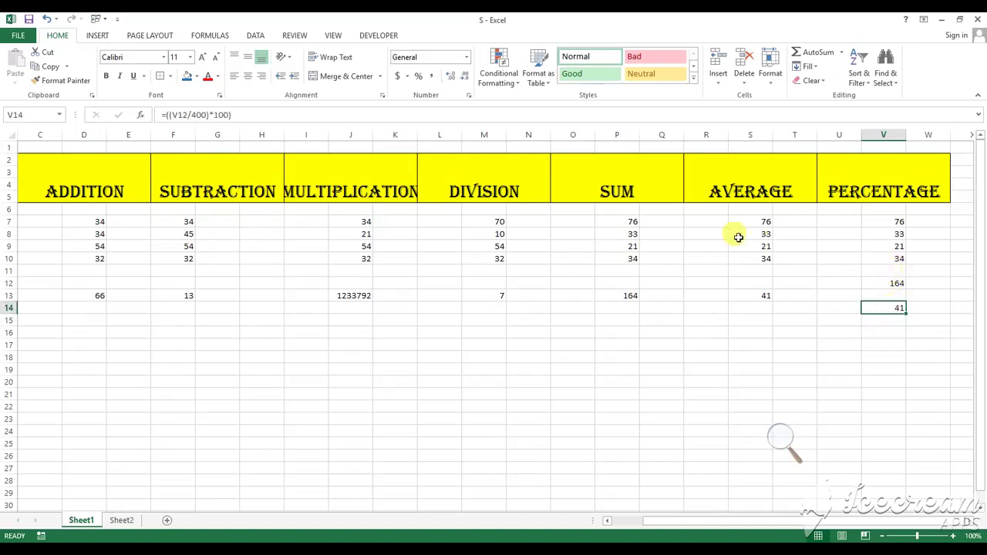
pyautogui.doubleClick(205, 114)
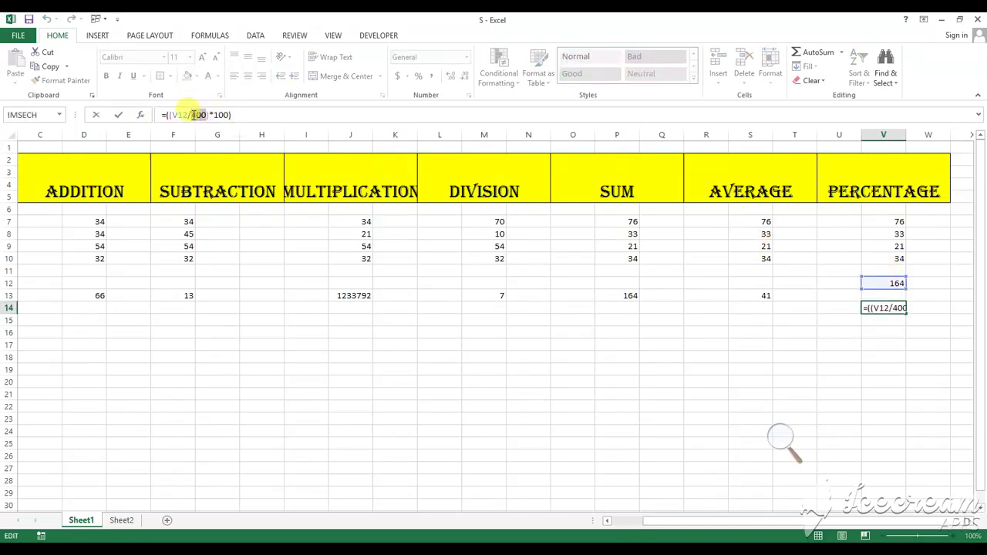
pyautogui.write('375')
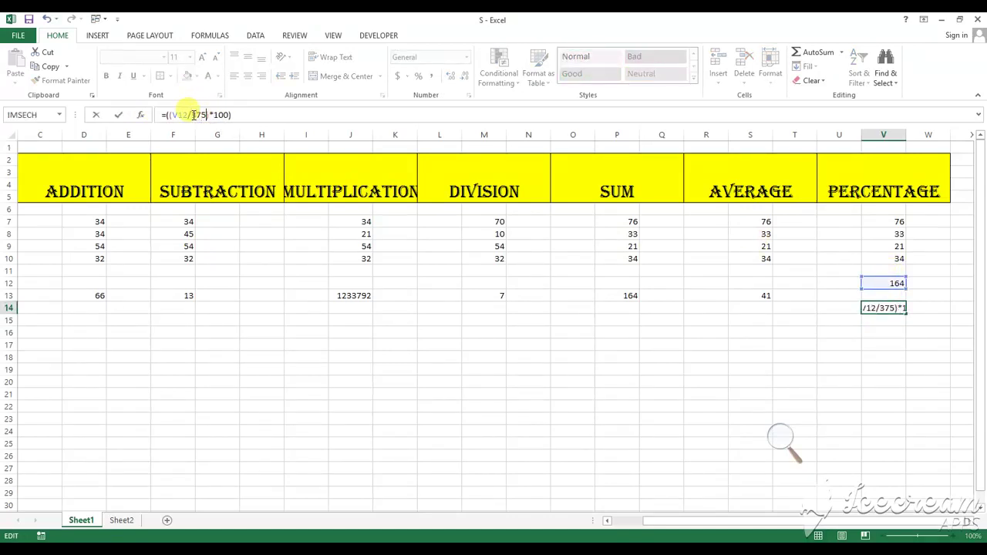
pyautogui.press('Return')
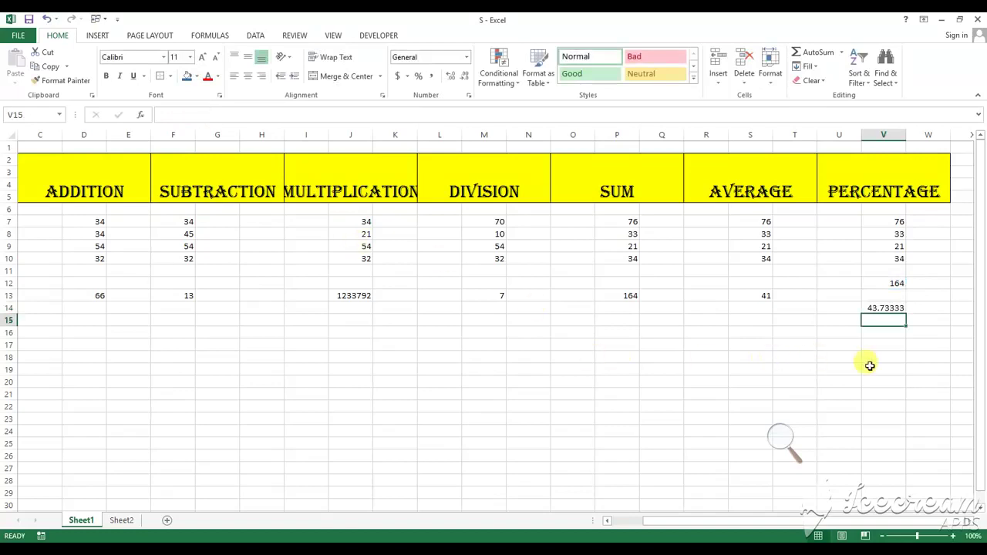
pyautogui.click(870, 367)
pyautogui.click(887, 308)
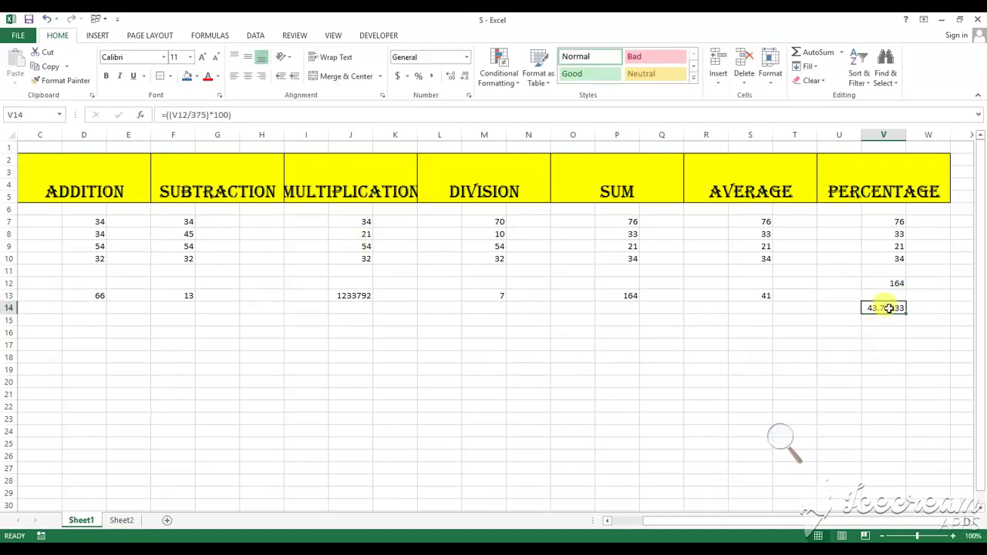
# Switch to Sheet2 and examine the total-marks divisor in the %age formula in J22, leaving the formula as it is
pyautogui.click(124, 520)
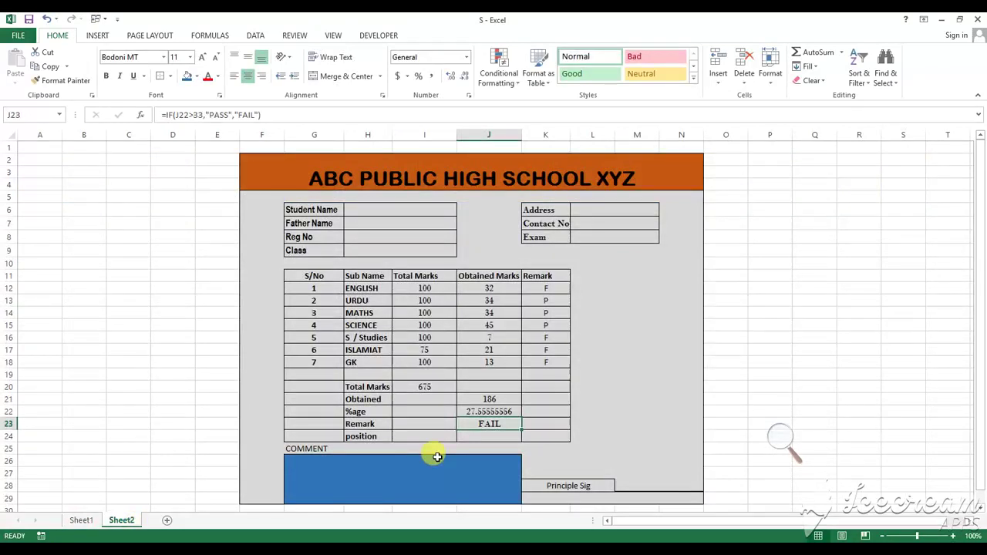
pyautogui.click(505, 412)
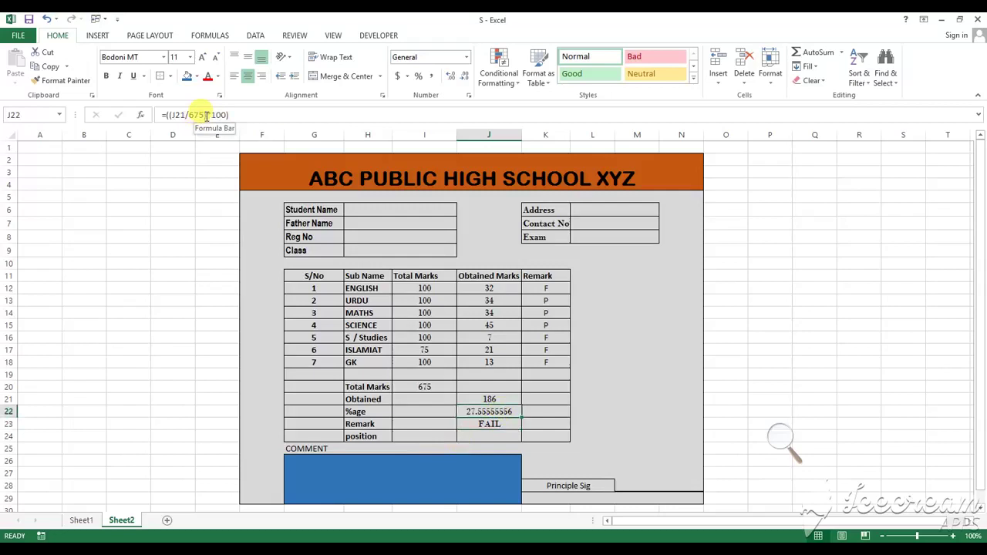
pyautogui.moveTo(206, 115)
pyautogui.mouseDown()
pyautogui.moveTo(169, 108)
pyautogui.moveTo(195, 111)
pyautogui.mouseUp()
pyautogui.click(249, 114)
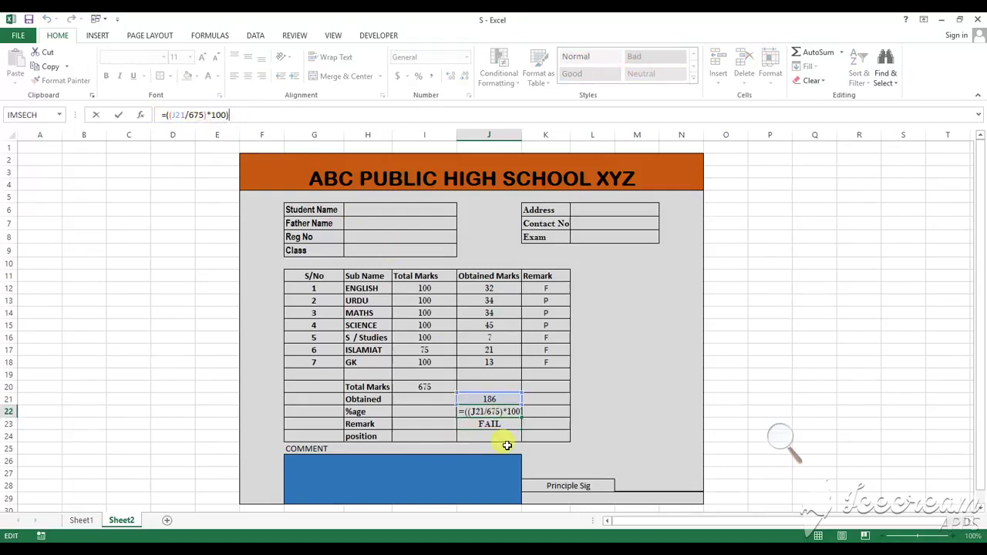
pyautogui.press('Return')
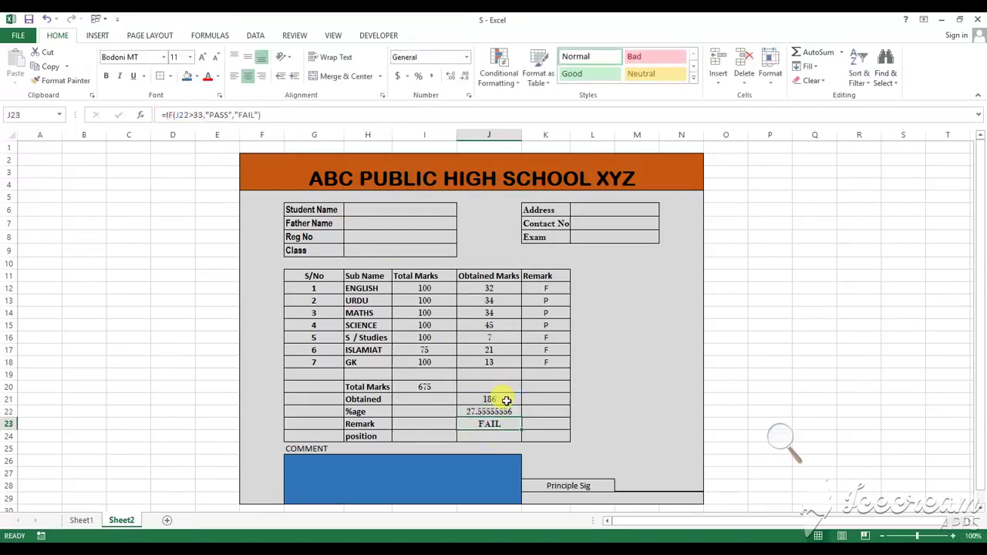
# Examine the result card's obtained-marks formula in J21, the %age formula in J22 and the total-marks formula in I20
pyautogui.click(531, 426)
pyautogui.click(504, 401)
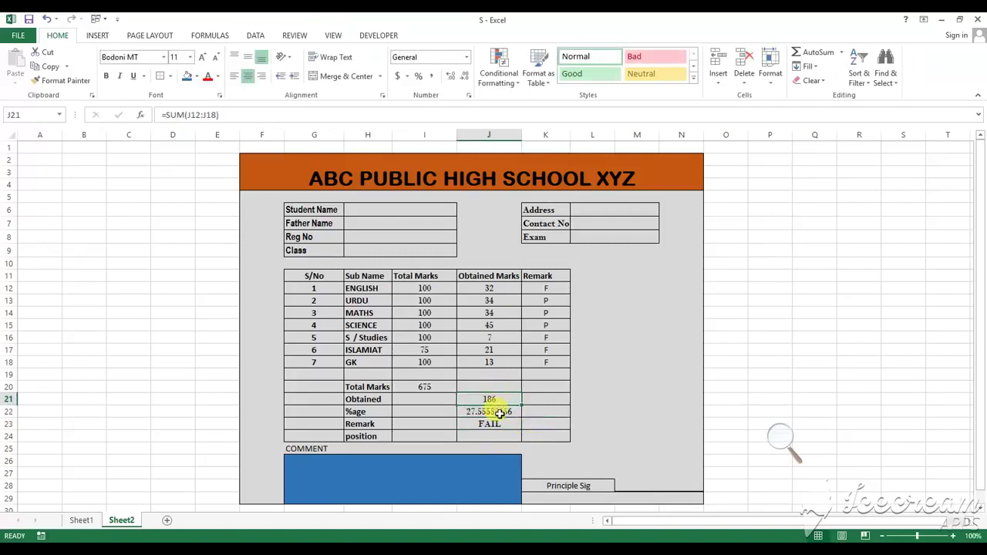
pyautogui.click(500, 413)
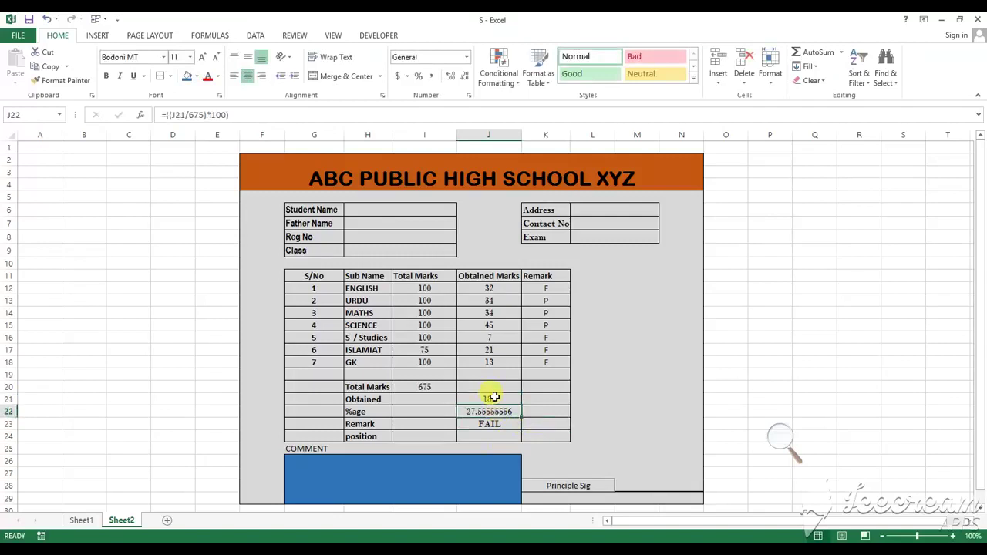
pyautogui.click(494, 397)
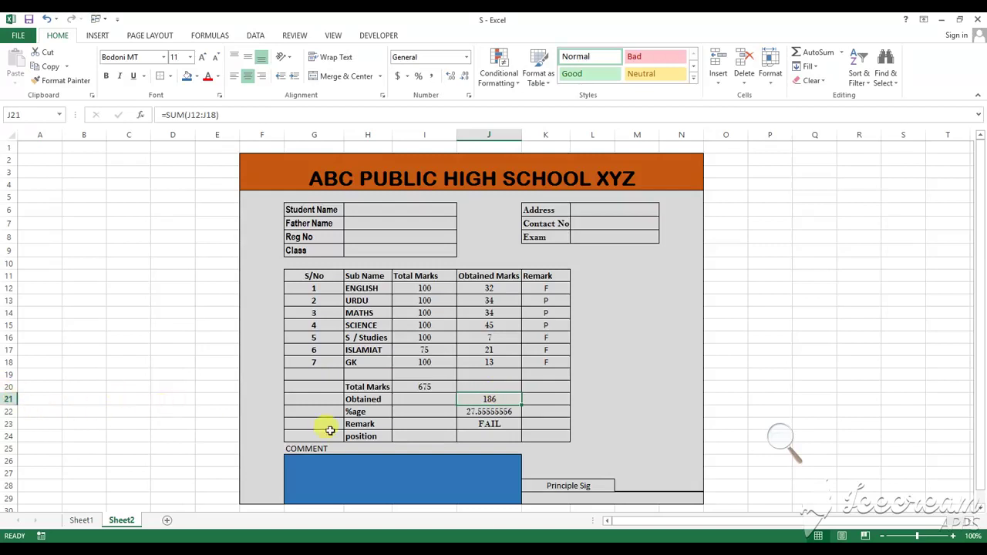
pyautogui.click(470, 411)
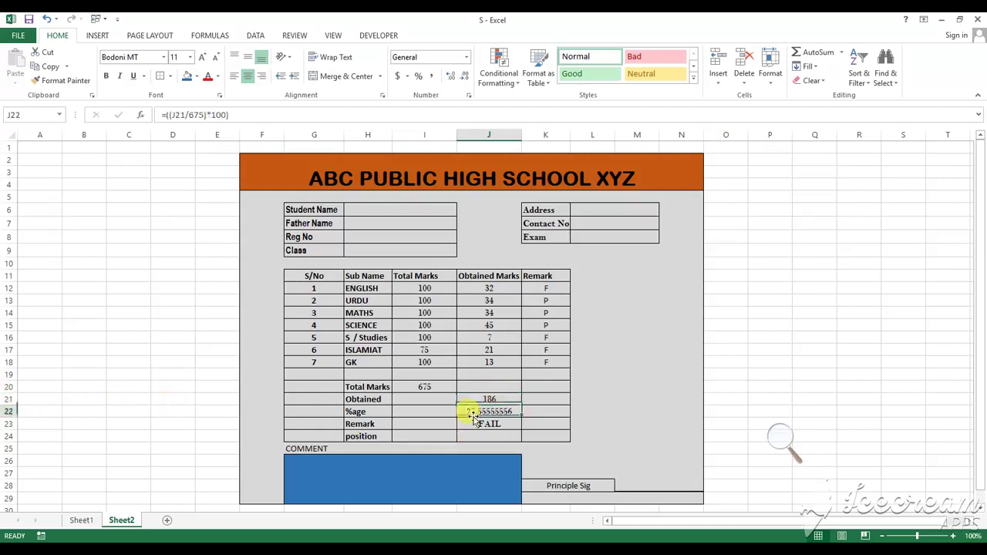
pyautogui.click(202, 115)
pyautogui.doubleClick(196, 115)
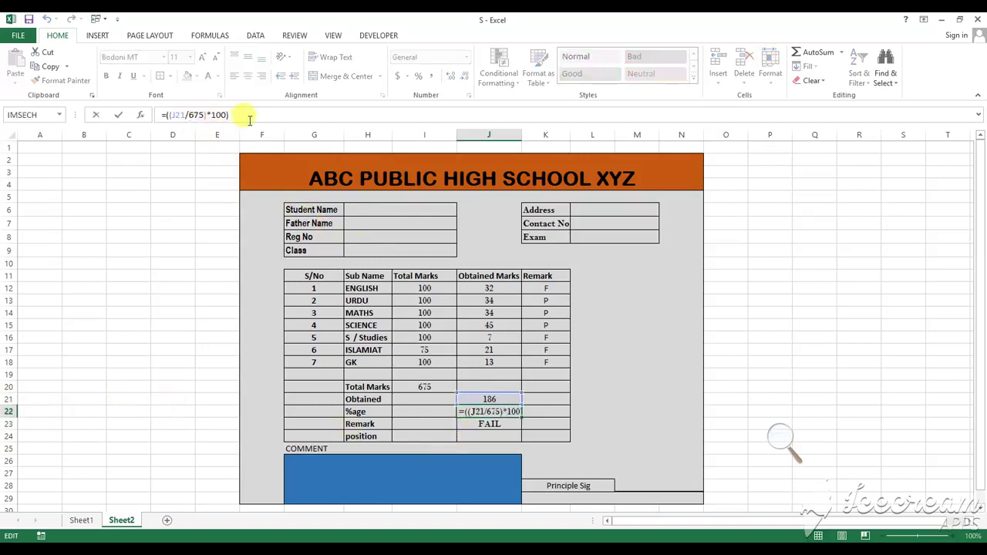
pyautogui.doubleClick(490, 412)
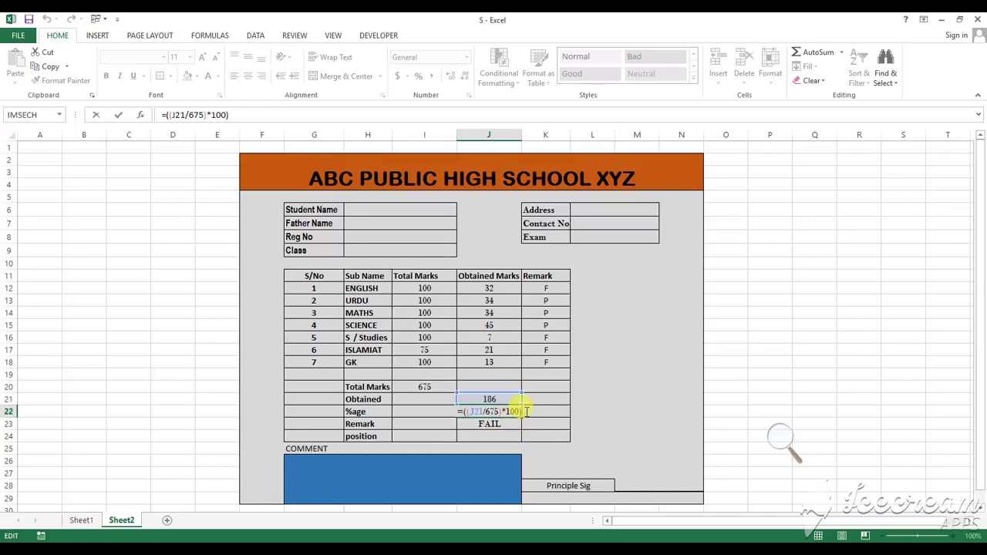
pyautogui.press('Return')
pyautogui.click(448, 388)
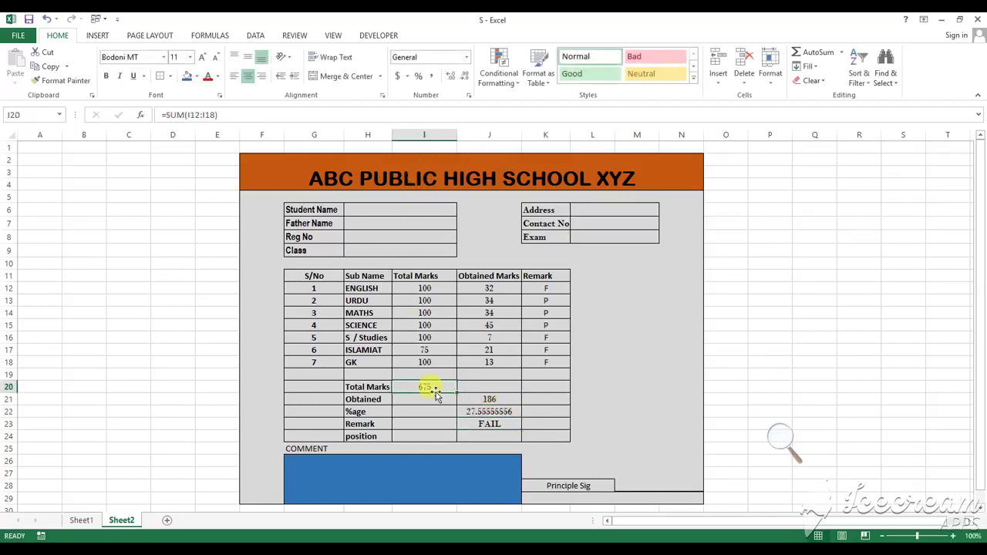
# Replace the fixed divisor 675 in J22's %age formula with cell I20 so it reads =((J21/I20)*100)
pyautogui.click(503, 423)
pyautogui.click(505, 413)
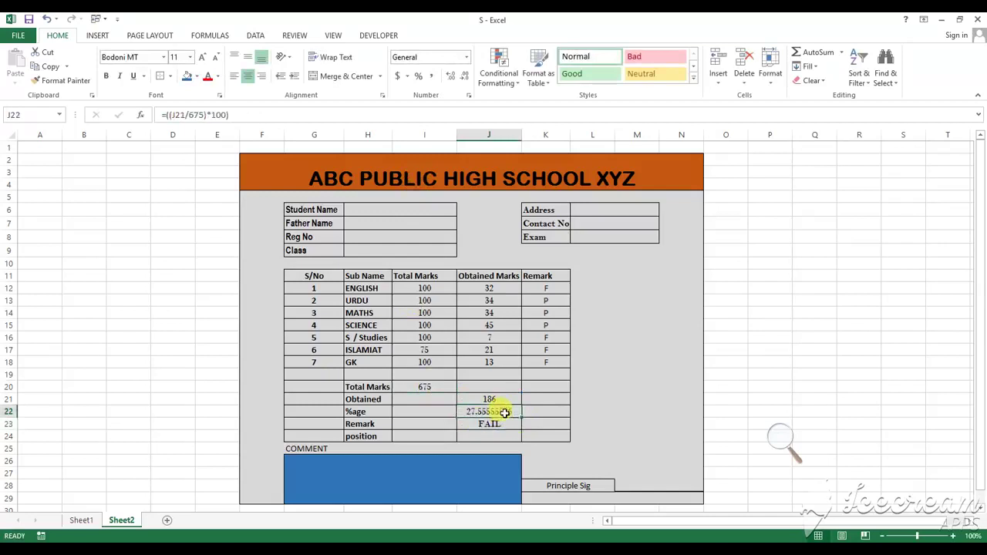
pyautogui.click(194, 114)
pyautogui.doubleClick(194, 114)
pyautogui.press('BackSpace')
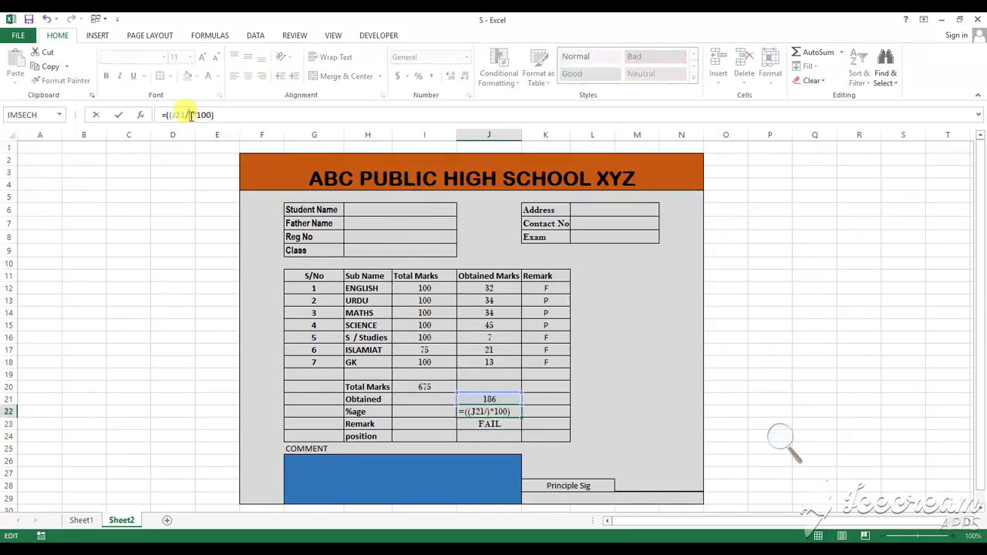
pyautogui.click(423, 387)
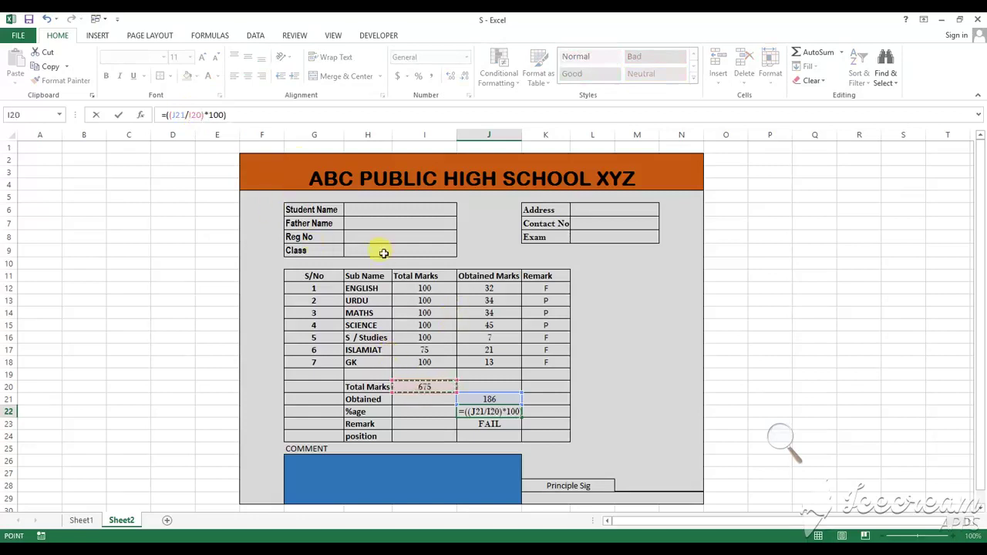
pyautogui.press('Return')
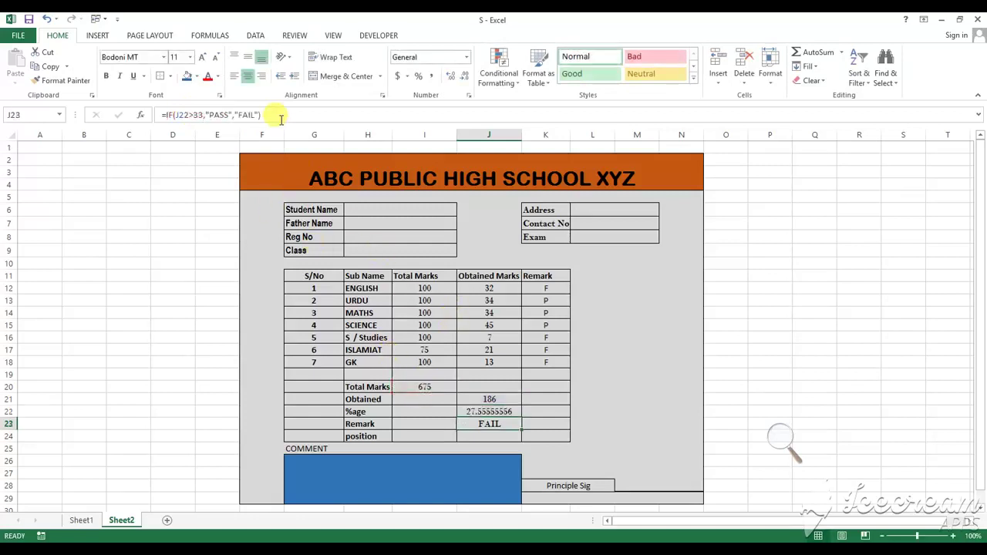
# Set SCIENCE's total marks in I15 to 75 and check the %age cell J22
pyautogui.click(452, 386)
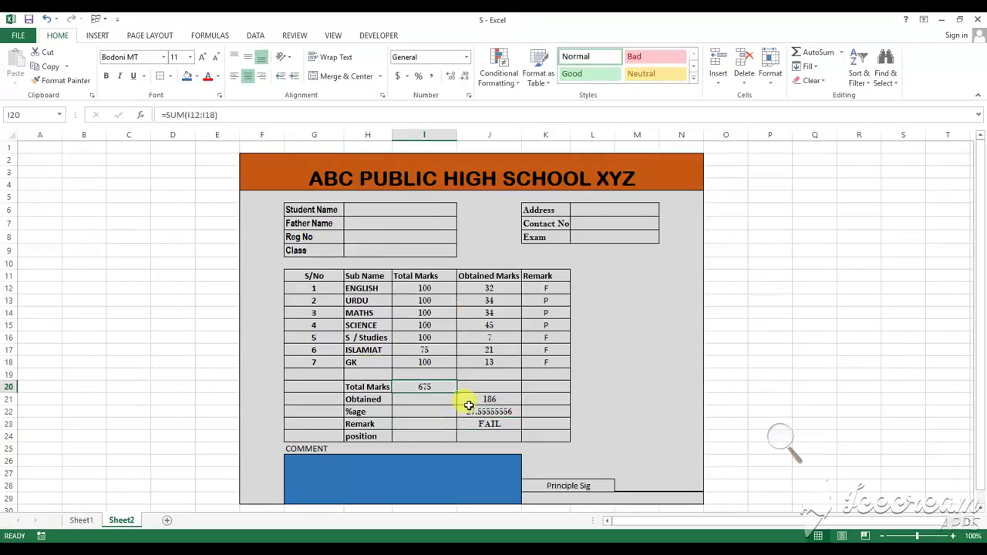
pyautogui.click(436, 324)
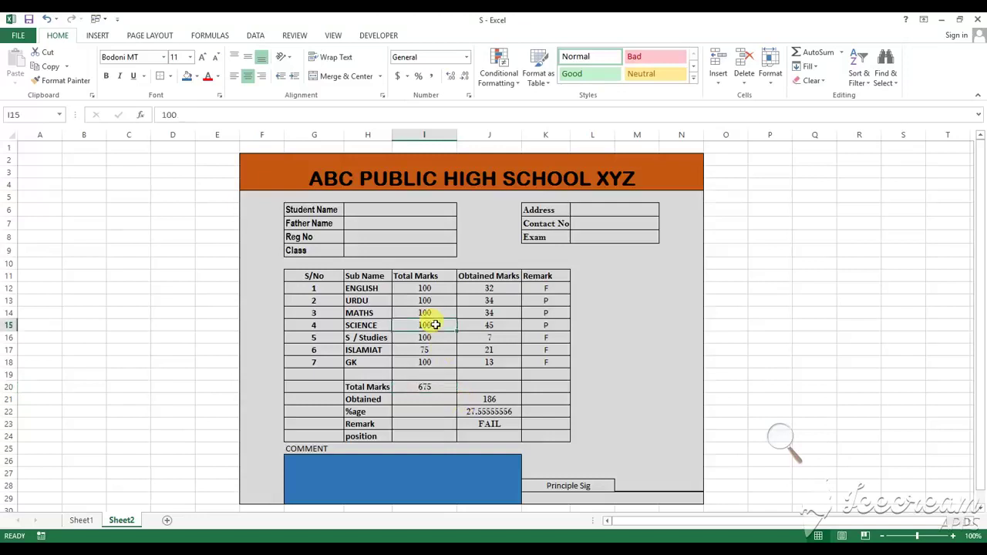
pyautogui.write('75')
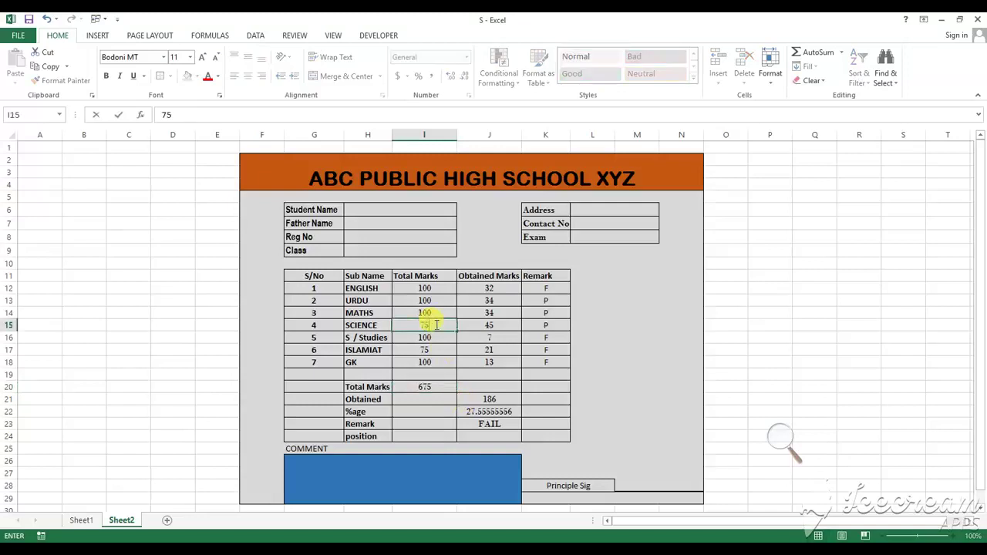
pyautogui.click(440, 309)
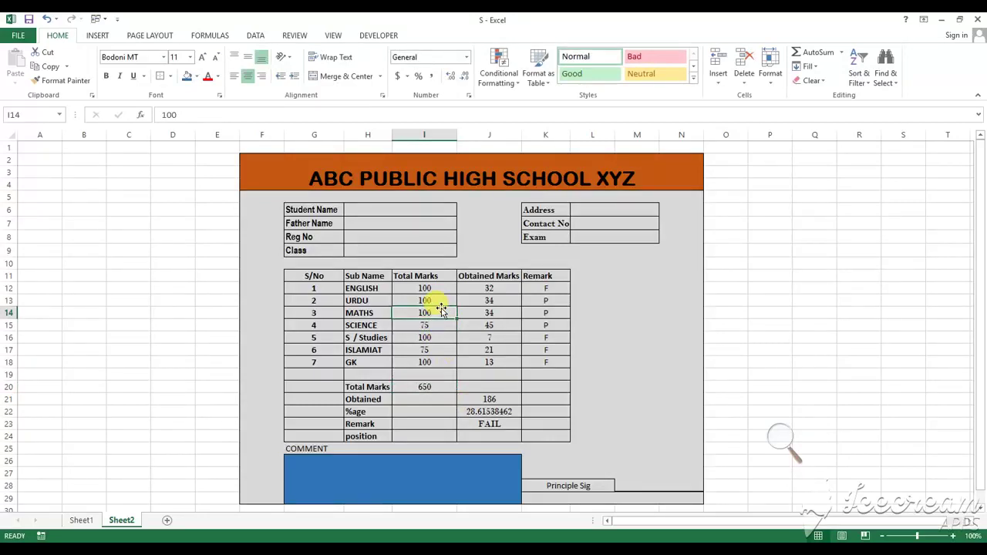
pyautogui.click(472, 411)
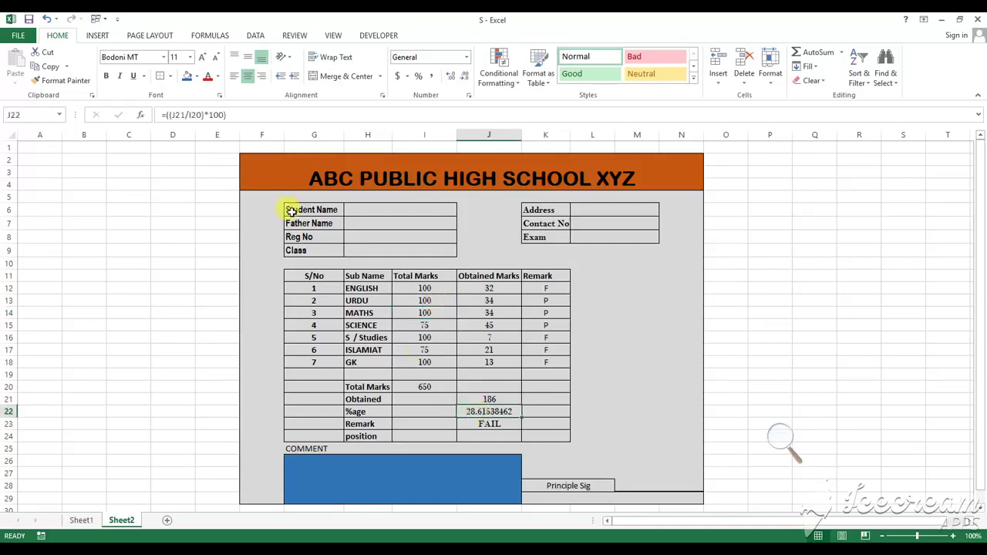